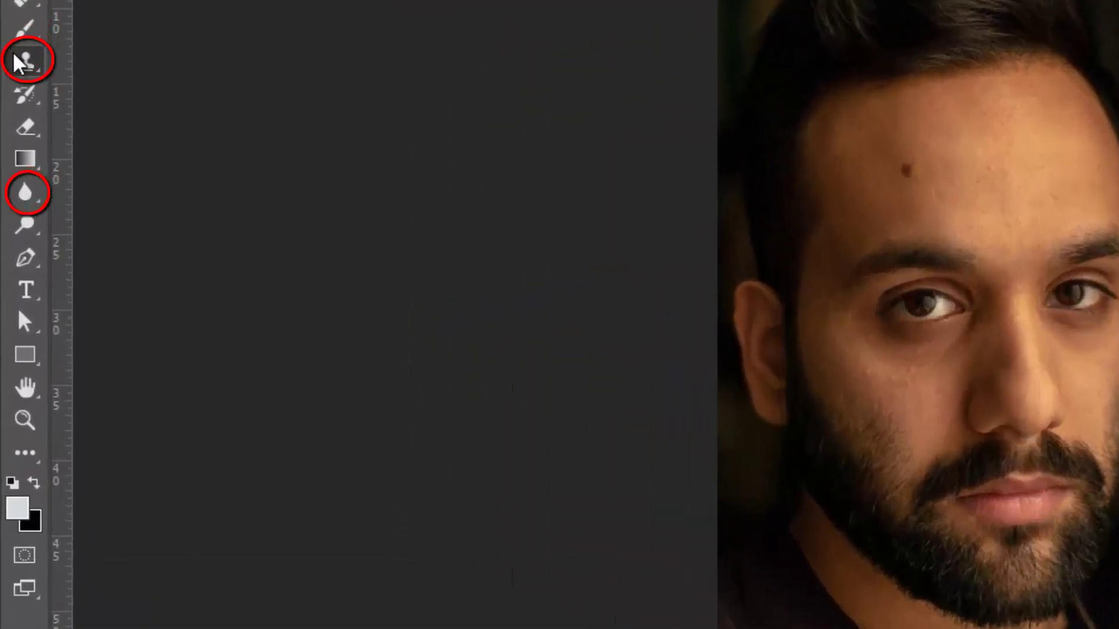
Select the Clone Stamp tool in the toolbar
{"action": "left_click", "coordinate": [17, 63]}
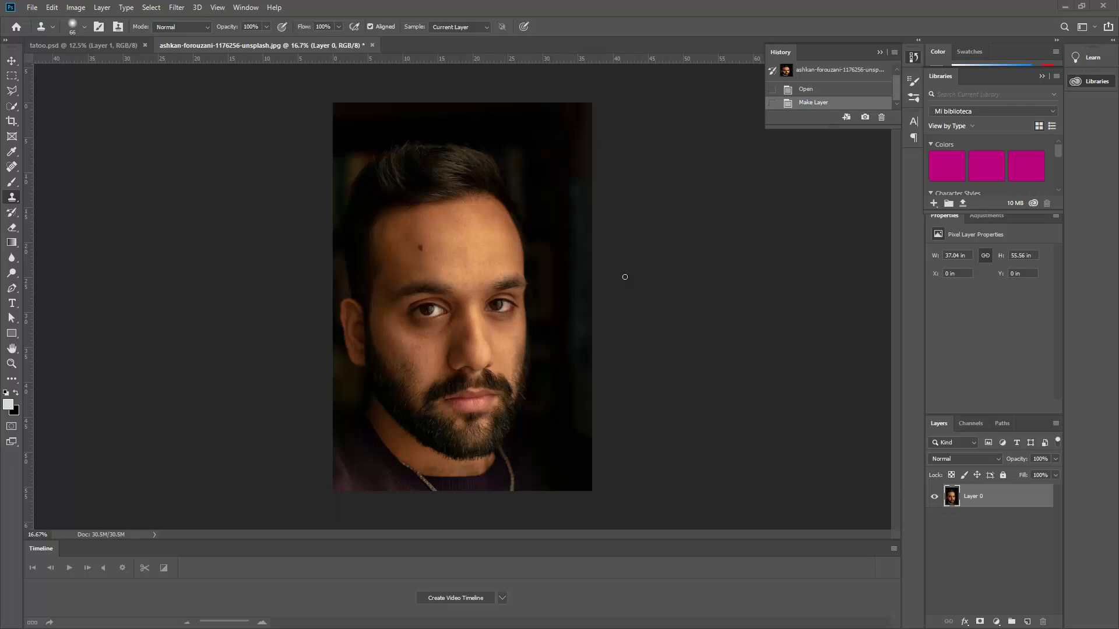
Zoom to 66.7% and pan to the mole on the man's forehead
{"action": "key", "text": "ctrl+plus"}
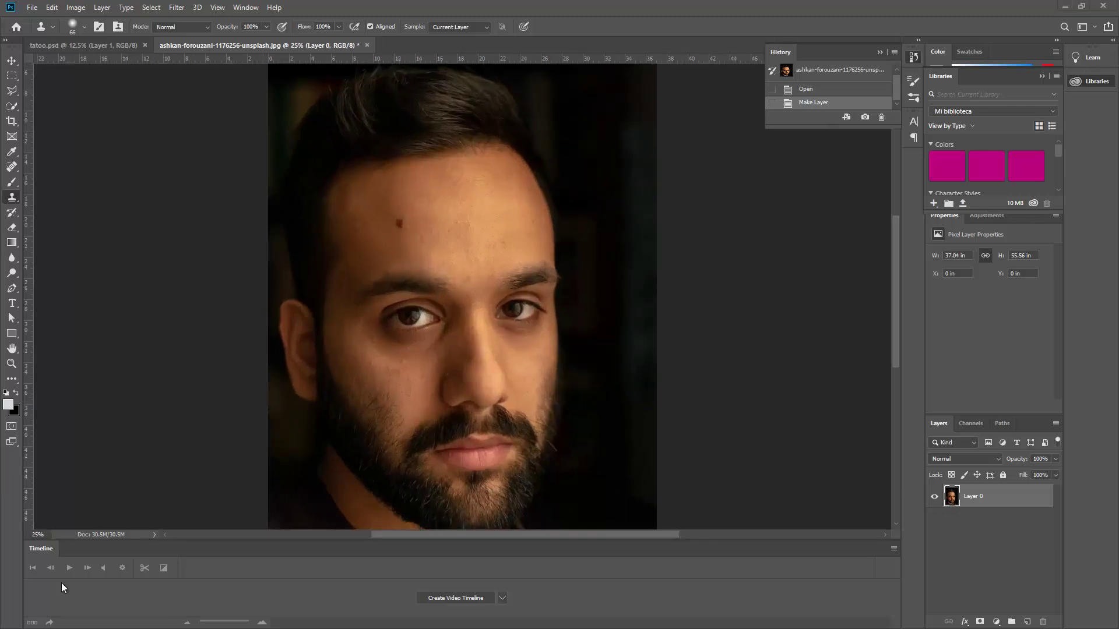
{"action": "key", "text": "ctrl+plus"}
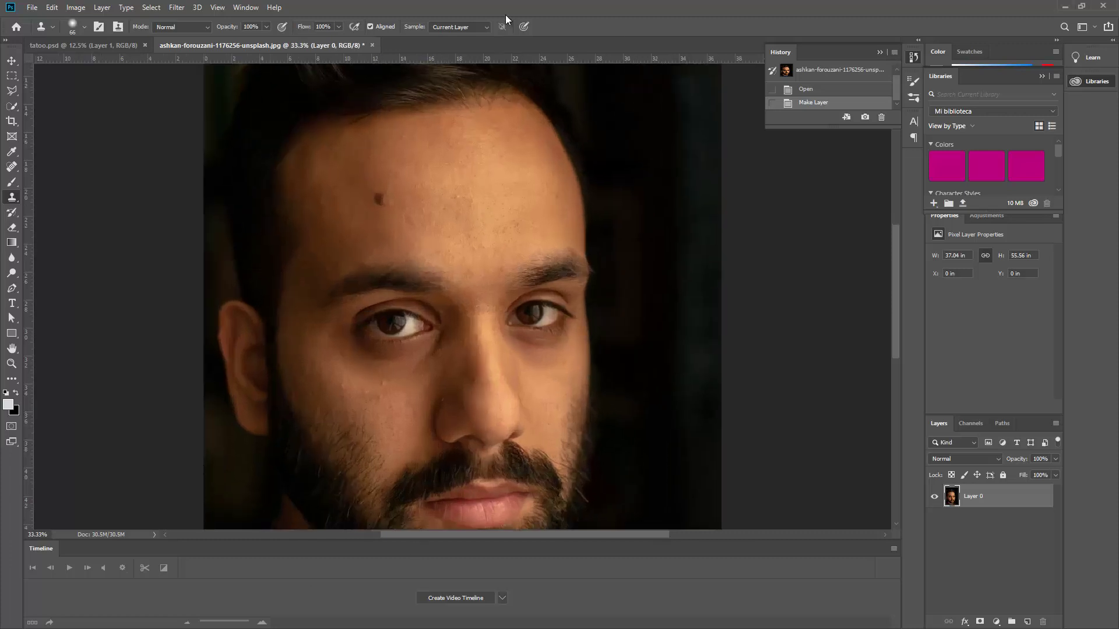
{"action": "key", "text": "ctrl+plus"}
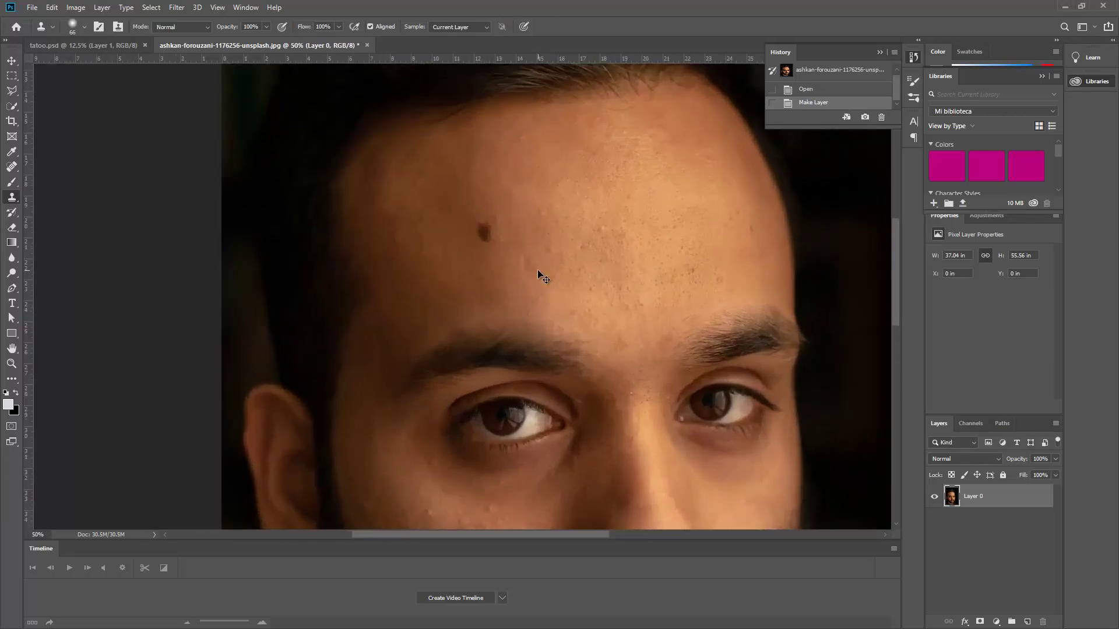
{"action": "key", "text": "ctrl+plus"}
{"action": "left_click_drag", "start_coordinate": [547, 265], "coordinate": [449, 310]}
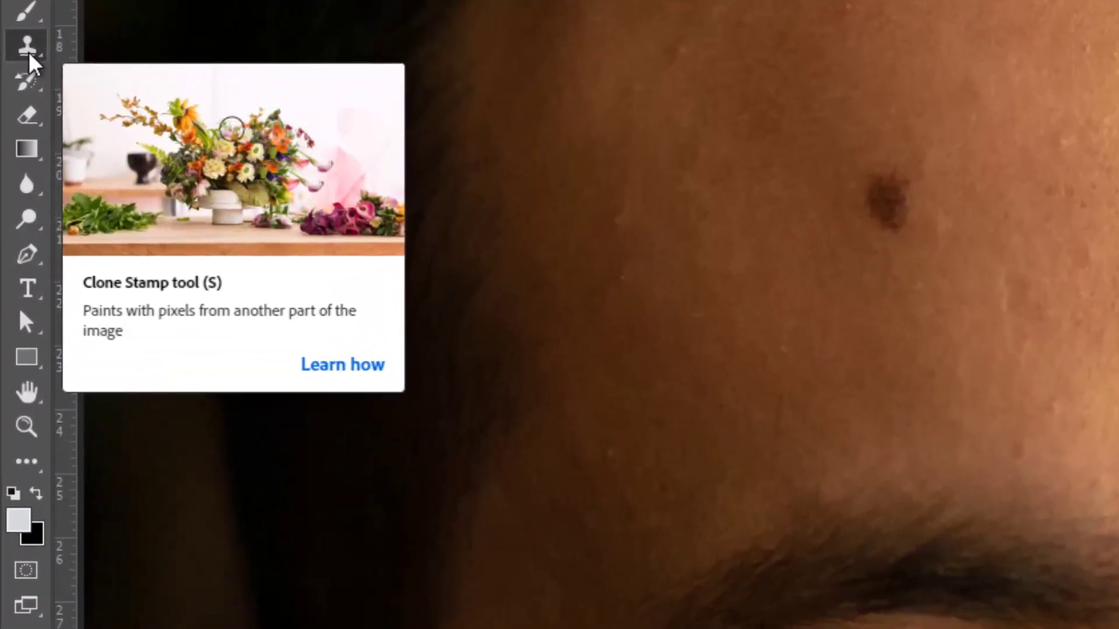
Reselect the Clone Stamp tool and hold Alt, ready to pick a source point
{"action": "left_click", "coordinate": [29, 54]}
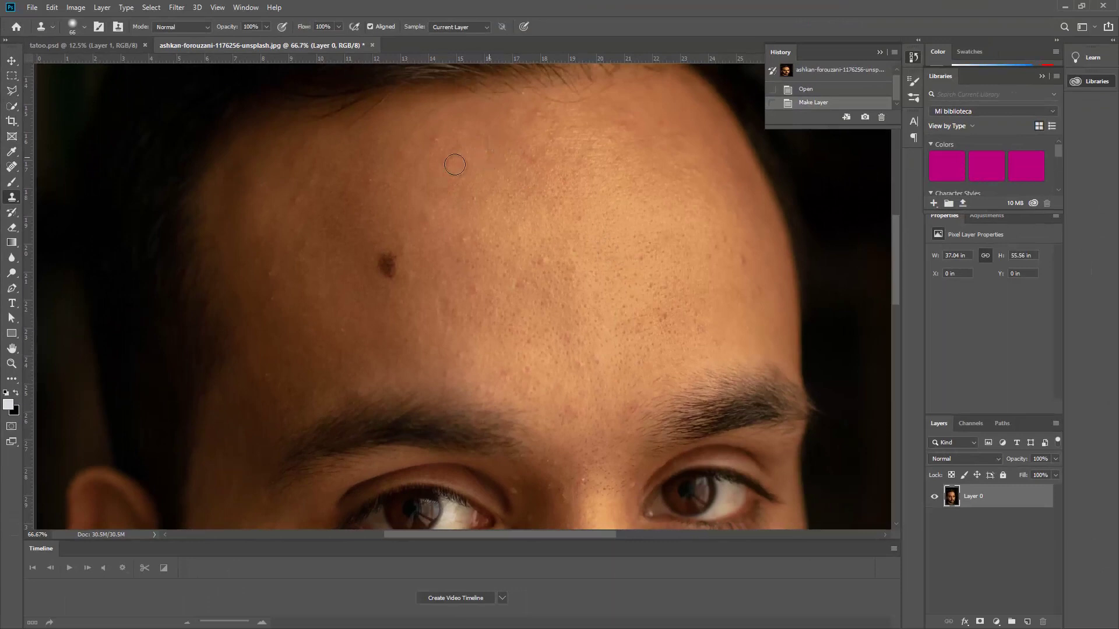
{"action": "left_click", "coordinate": [388, 273]}
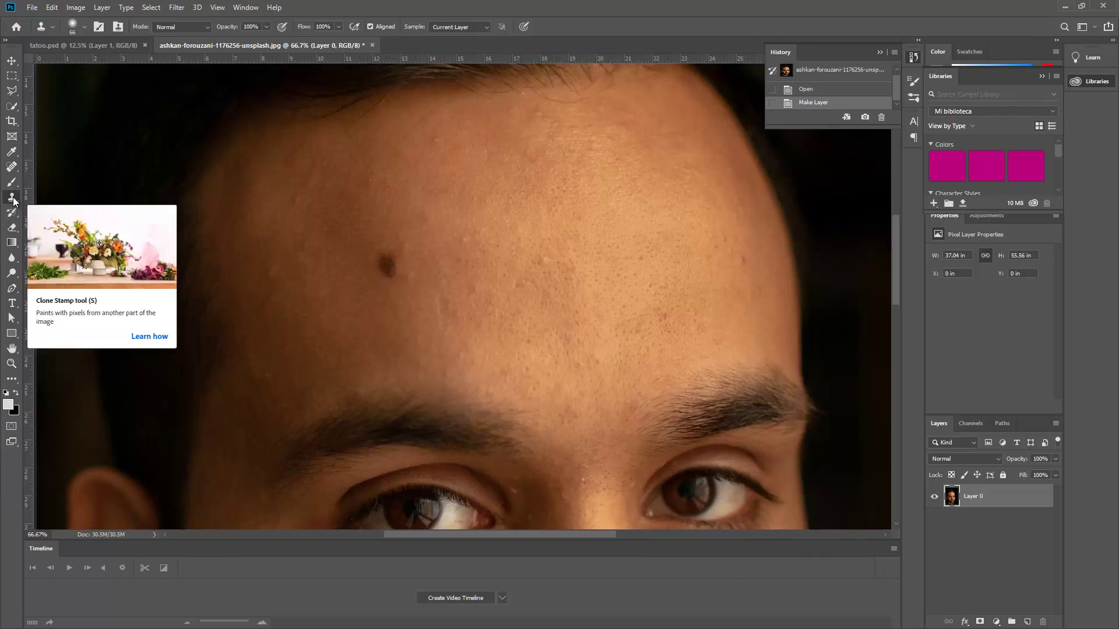
{"action": "key", "text": "alt"}
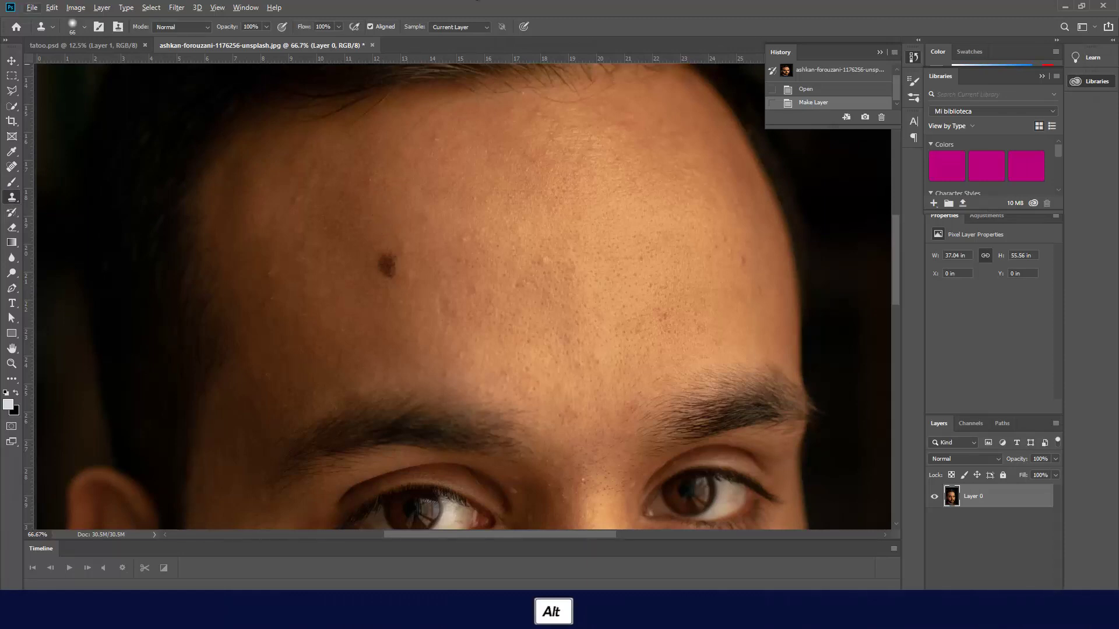
Sample clean skin above the mole, then stamp cloned skin over the mole until it's hidden
{"action": "left_click", "coordinate": [375, 223], "text": "alt"}
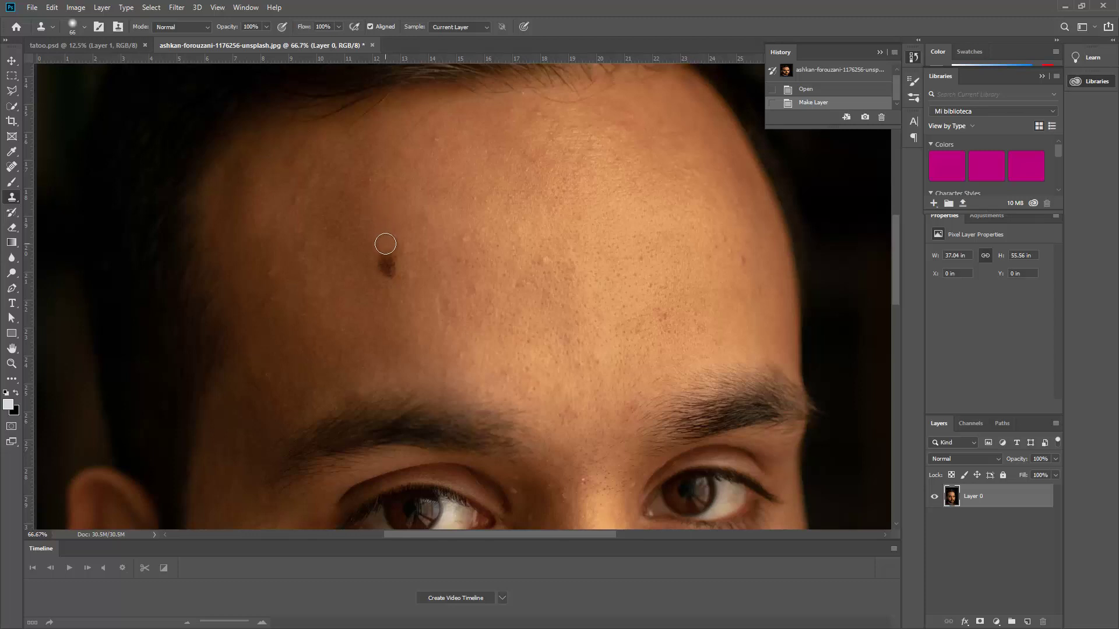
{"action": "left_click", "coordinate": [387, 263], "text": "alt"}
{"action": "left_click", "coordinate": [391, 273]}
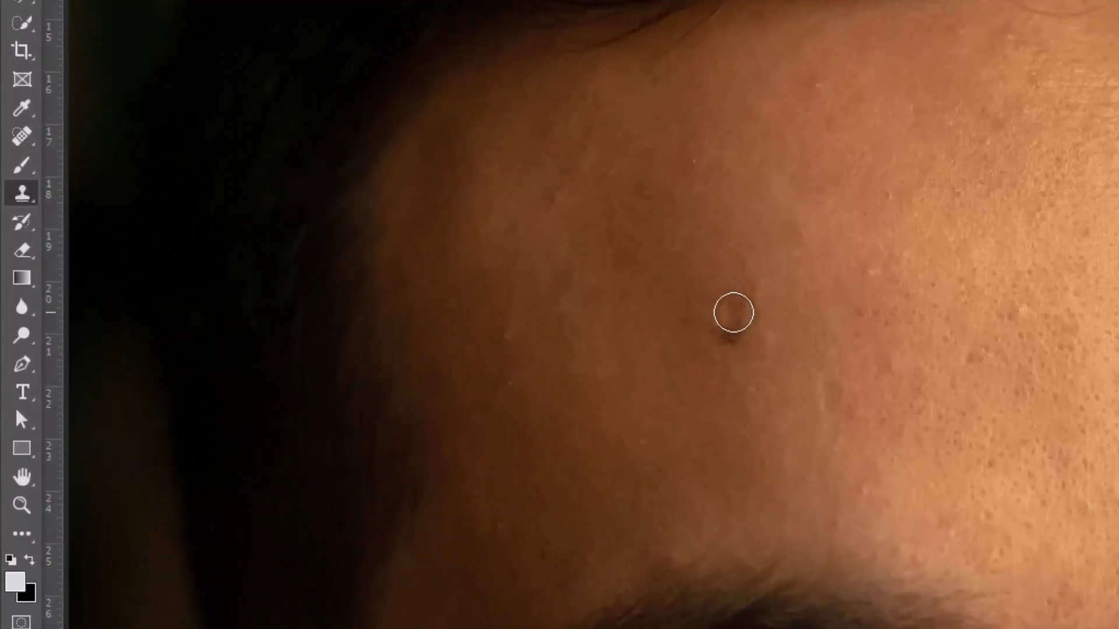
{"action": "left_click", "coordinate": [729, 336]}
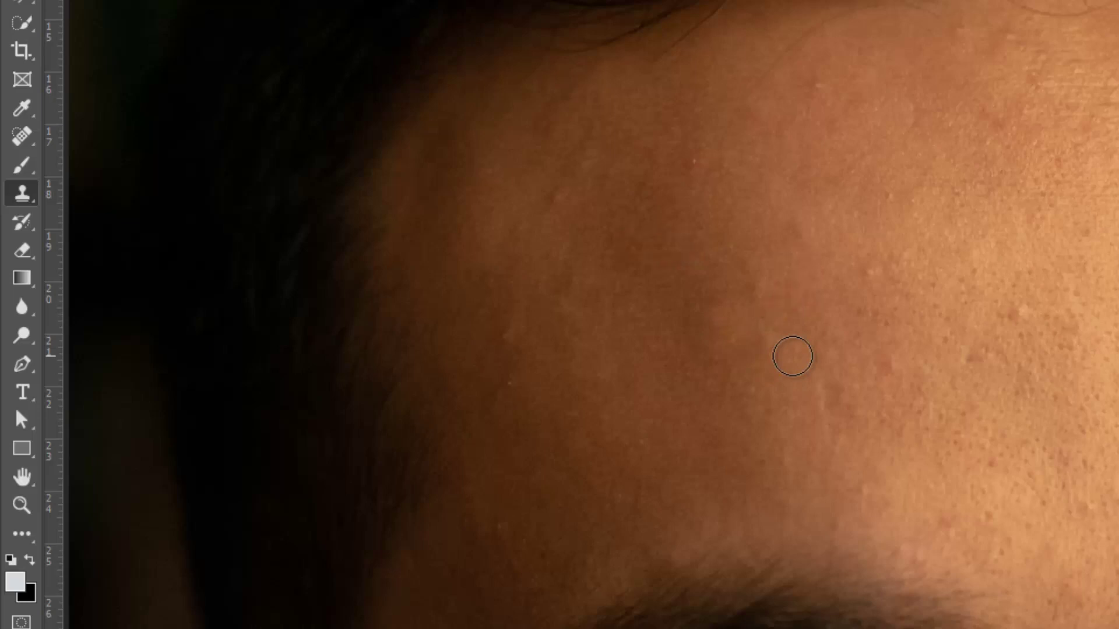
{"action": "scroll", "coordinate": [801, 366], "scroll_direction": "down", "scroll_amount": 3}
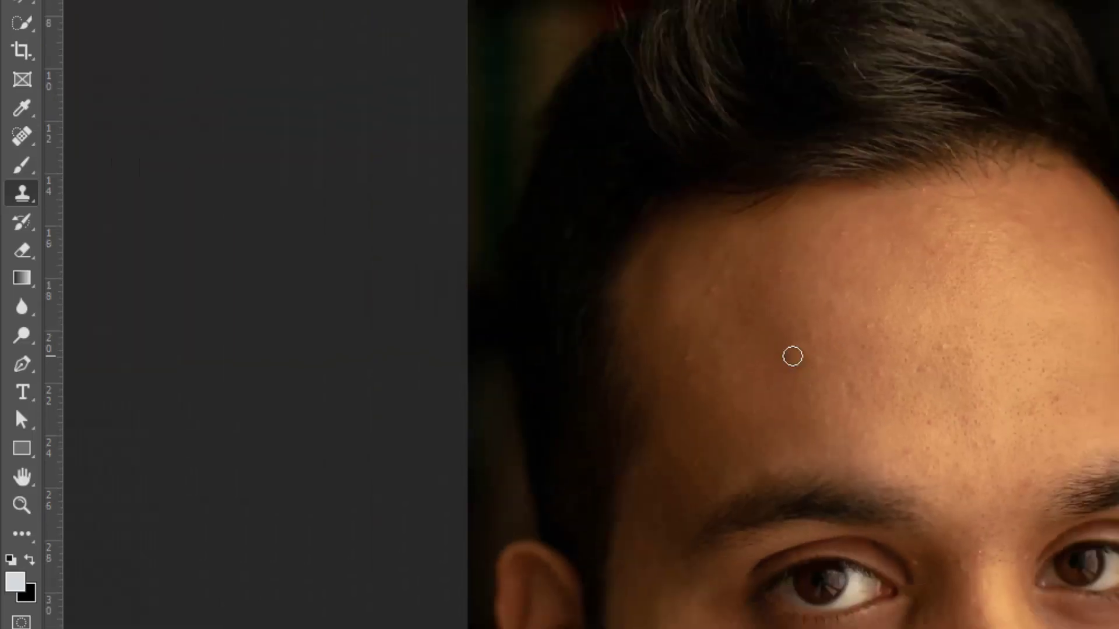
{"action": "scroll", "coordinate": [990, 350], "scroll_direction": "down", "scroll_amount": 2}
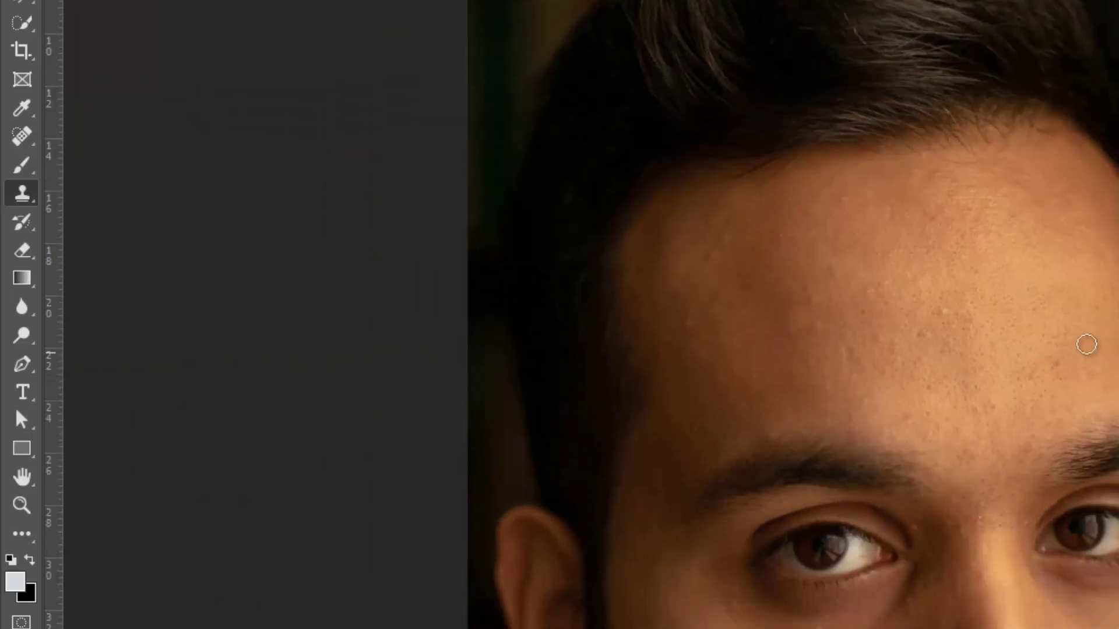
{"action": "scroll", "coordinate": [1085, 353], "scroll_direction": "up", "scroll_amount": 2}
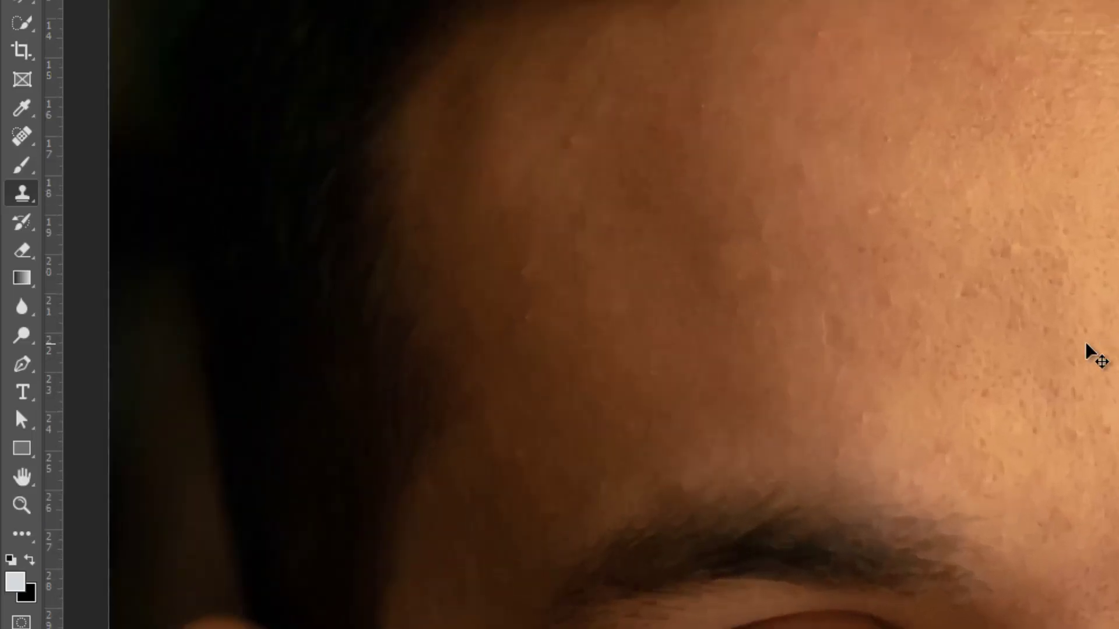
{"action": "scroll", "coordinate": [1085, 350], "scroll_direction": "up", "scroll_amount": 1}
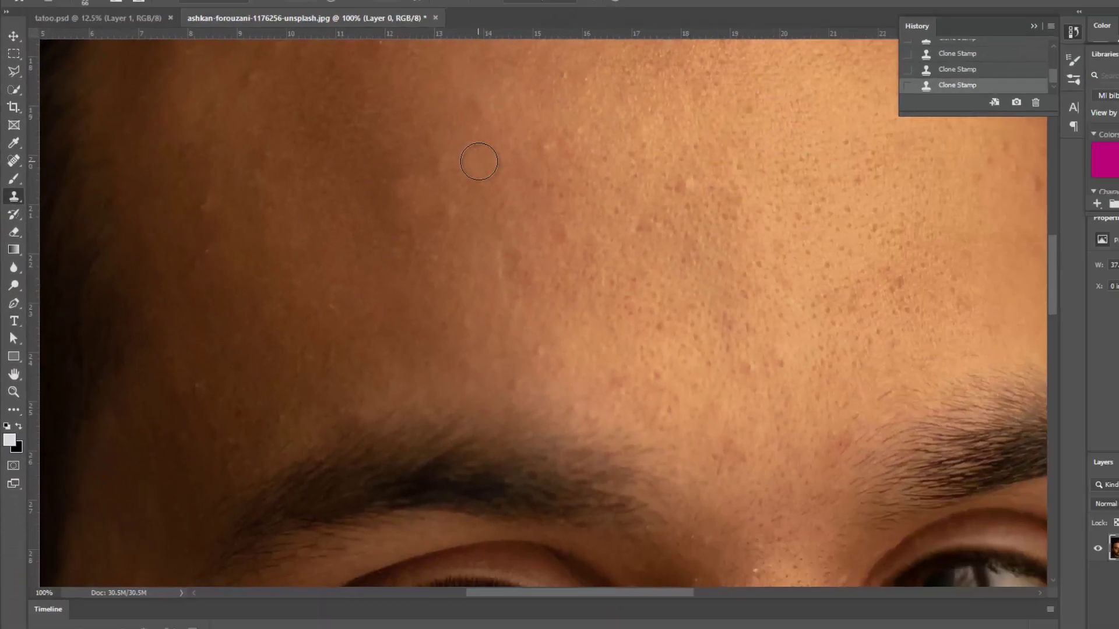
Undo the cloning strokes to restore the forehead mole
{"action": "key", "text": "ctrl+z"}
{"action": "key", "text": "ctrl+z"}
{"action": "key", "text": "ctrl+z"}
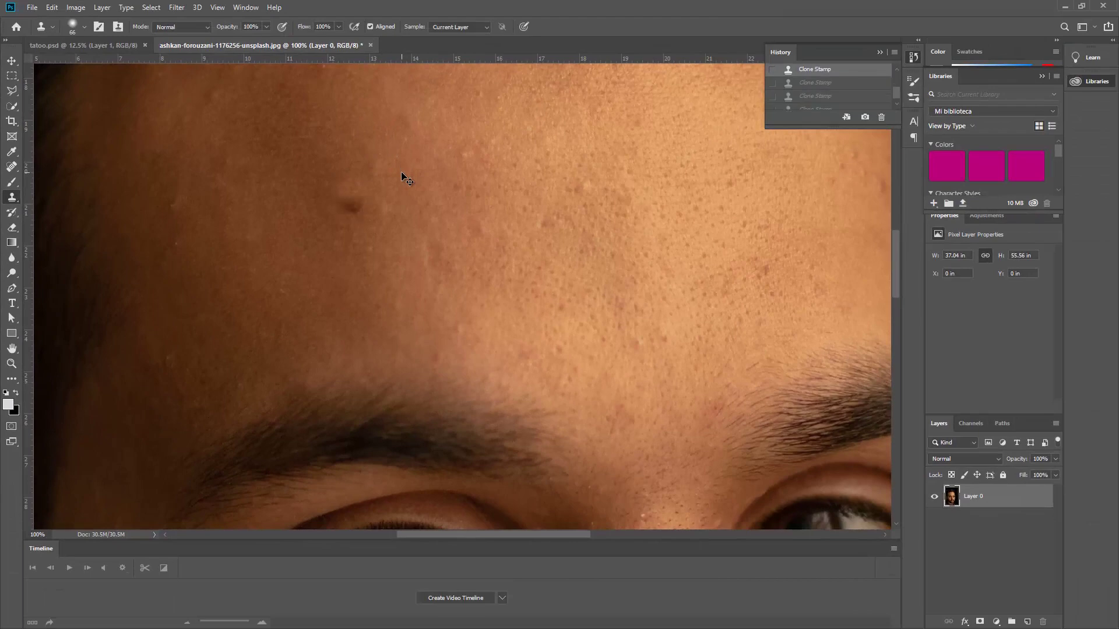
{"action": "key", "text": "ctrl+z"}
{"action": "key", "text": "ctrl+z"}
{"action": "scroll", "coordinate": [392, 209], "scroll_direction": "up", "scroll_amount": 3}
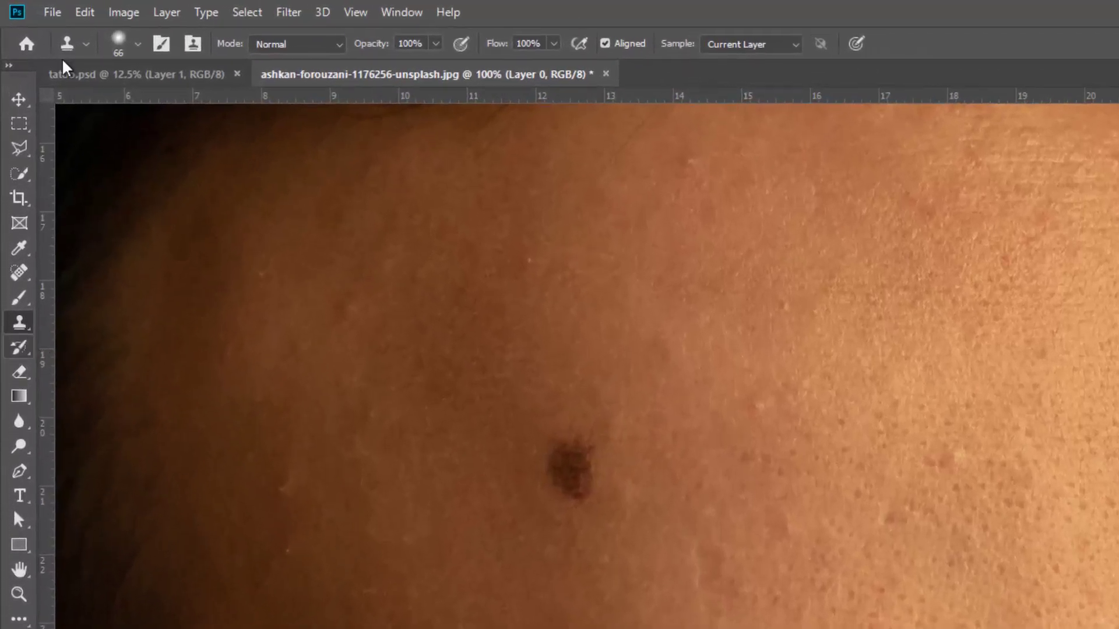
Set the clone brush to 127 px size and 100% hardness
{"action": "left_click", "coordinate": [113, 36]}
{"action": "left_click_drag", "start_coordinate": [146, 105], "coordinate": [175, 106]}
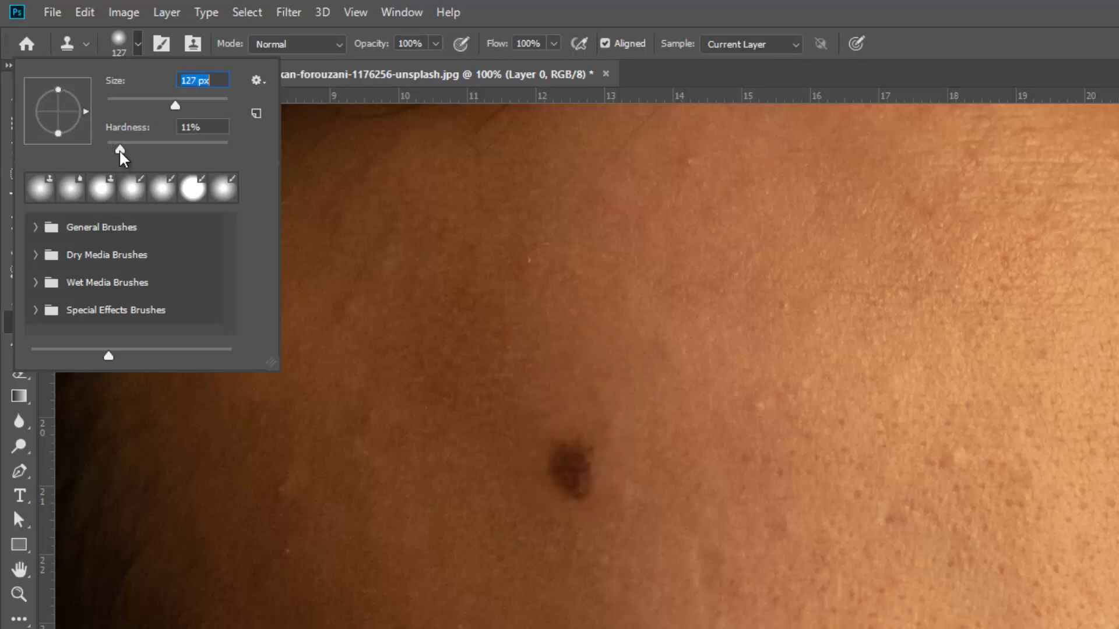
{"action": "mouse_move", "coordinate": [120, 150]}
{"action": "left_mouse_down"}
{"action": "mouse_move", "coordinate": [229, 155]}
{"action": "mouse_move", "coordinate": [73, 163]}
{"action": "mouse_move", "coordinate": [242, 157]}
{"action": "left_mouse_up"}
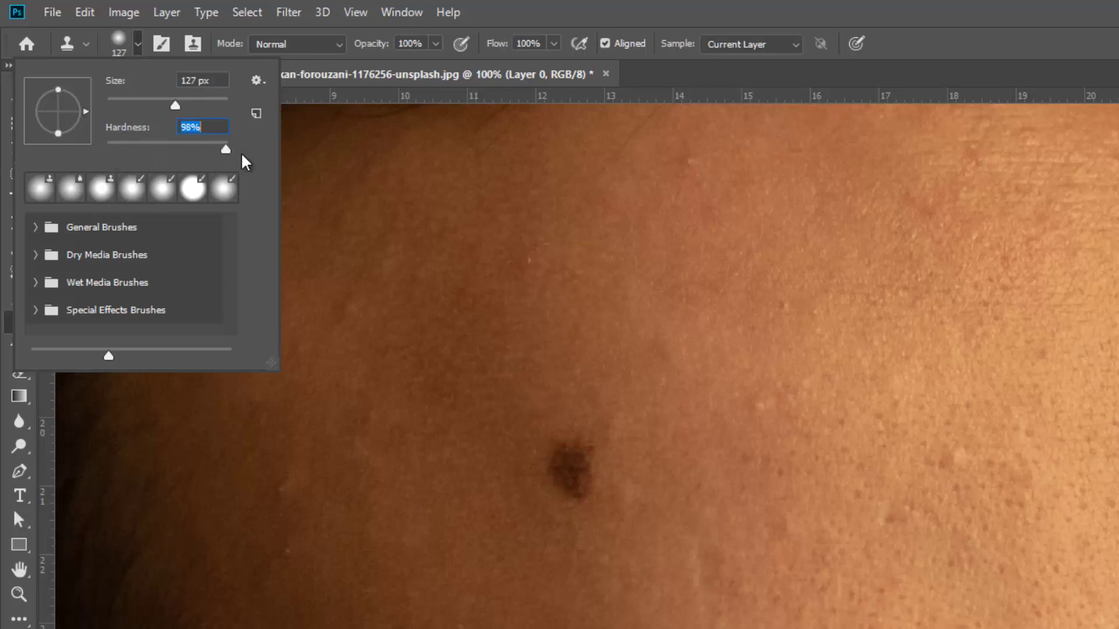
{"action": "left_click", "coordinate": [573, 464]}
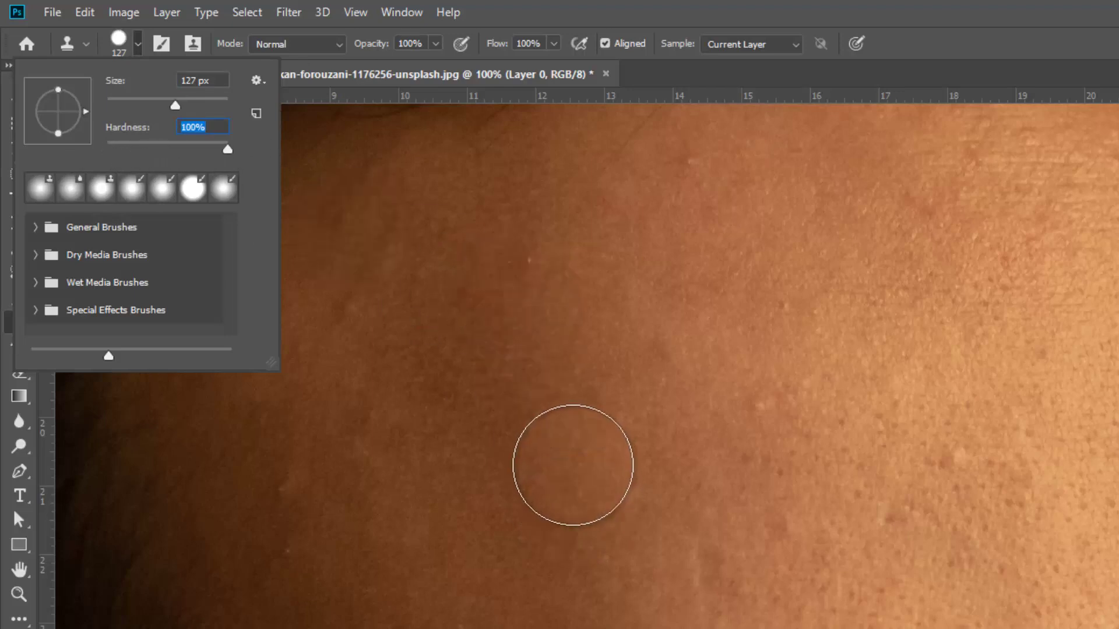
{"action": "key", "text": "Return"}
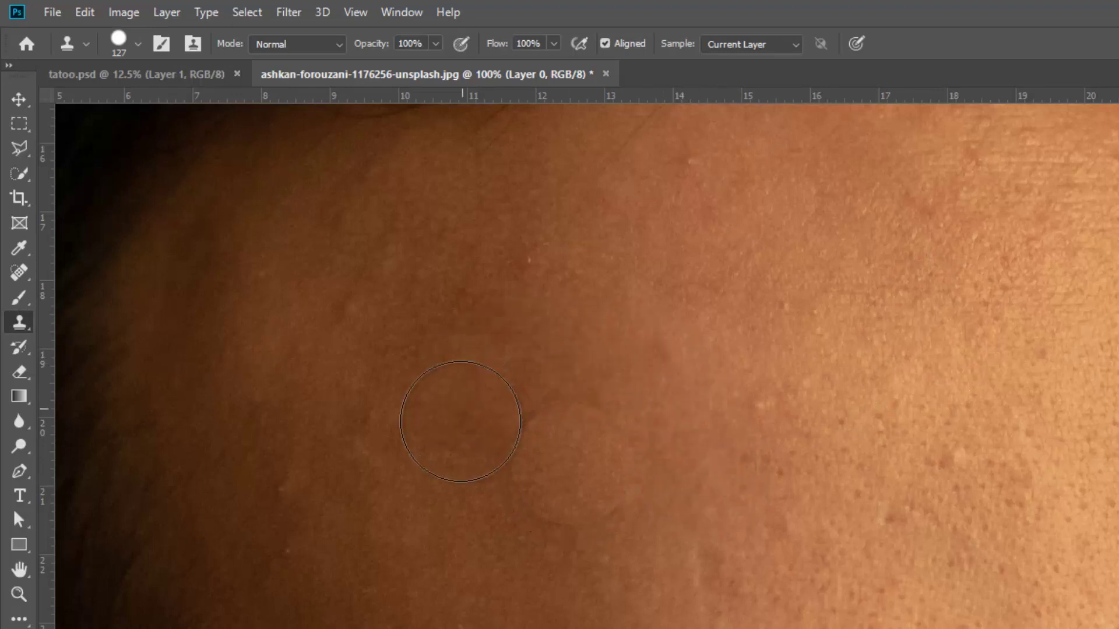
Test a cloned patch beside the mole, then undo back to the original mole
{"action": "left_click", "coordinate": [757, 539]}
{"action": "key", "text": "ctrl+z"}
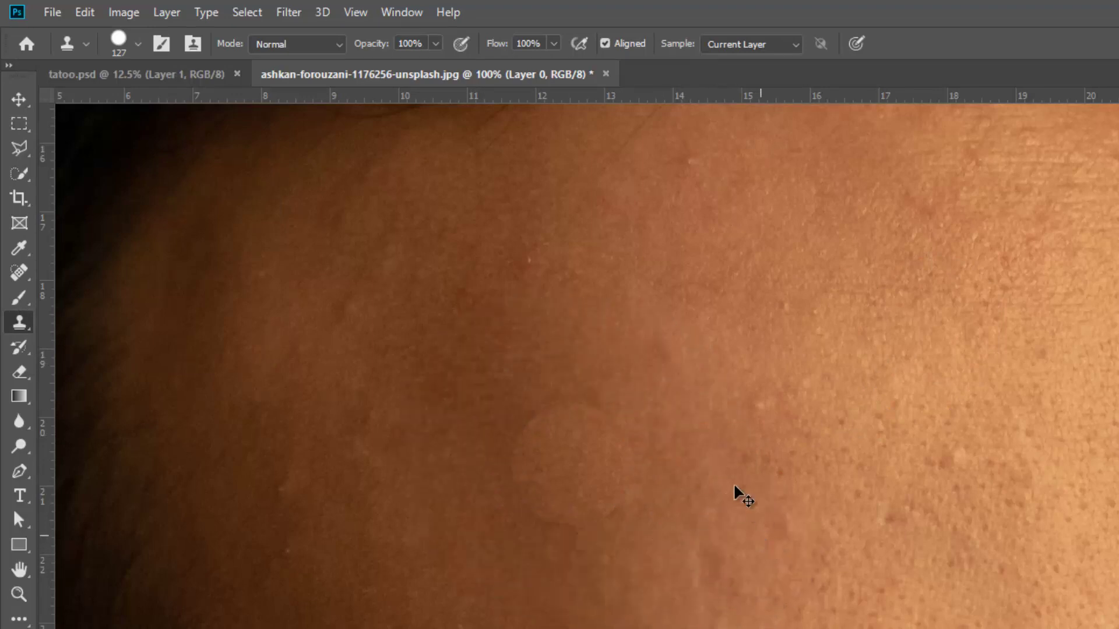
{"action": "key", "text": "ctrl+z"}
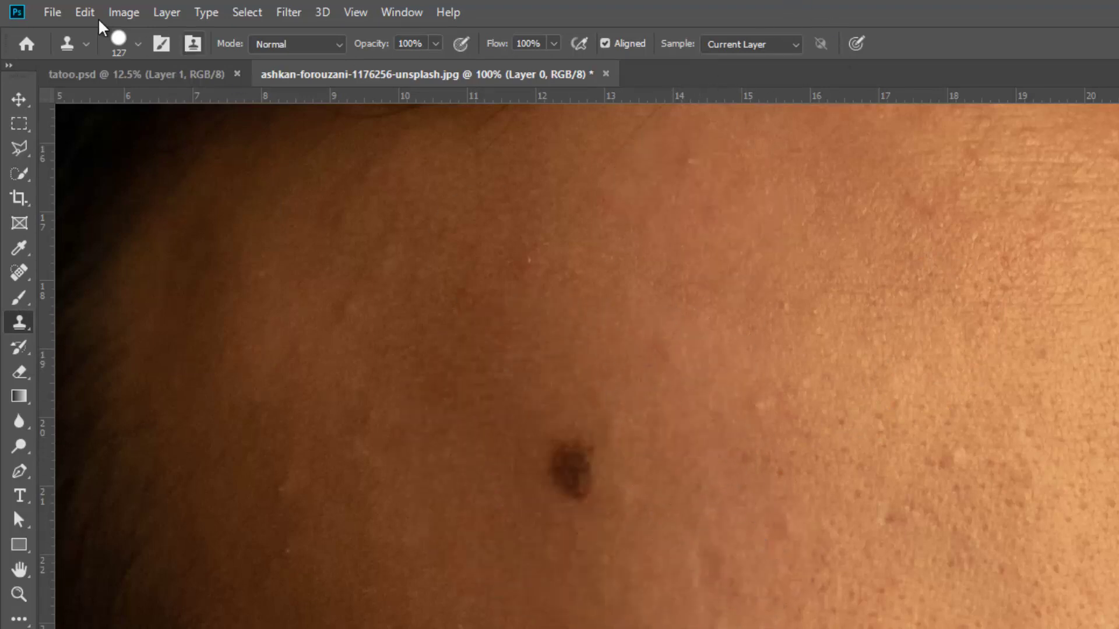
{"action": "left_click", "coordinate": [138, 44]}
{"action": "left_click_drag", "start_coordinate": [223, 144], "coordinate": [125, 149]}
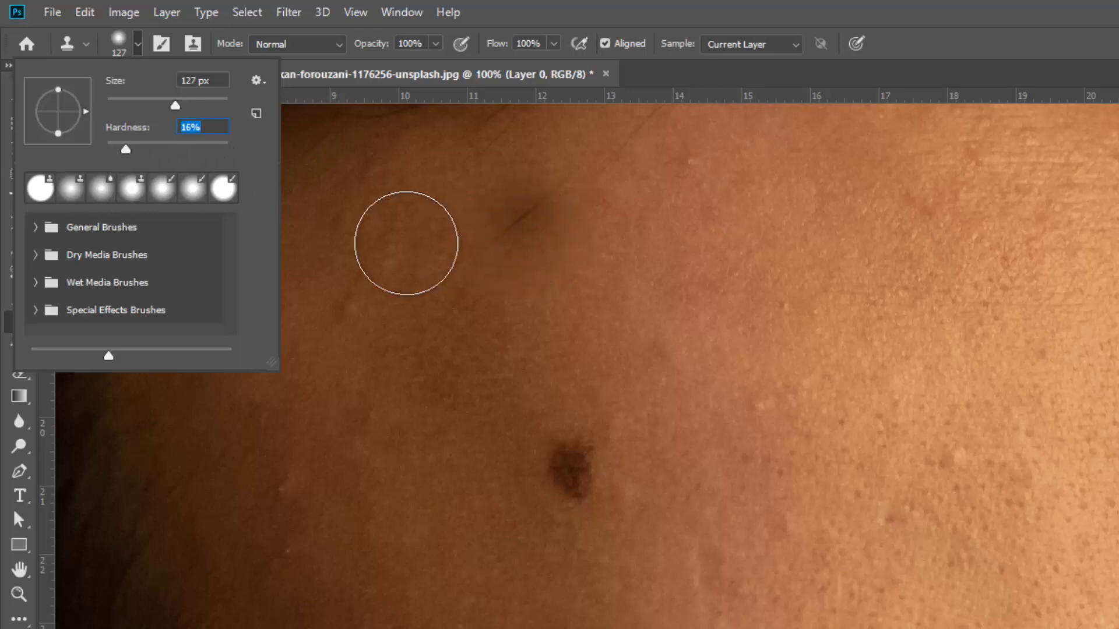
{"action": "left_click_drag", "start_coordinate": [175, 106], "coordinate": [178, 105]}
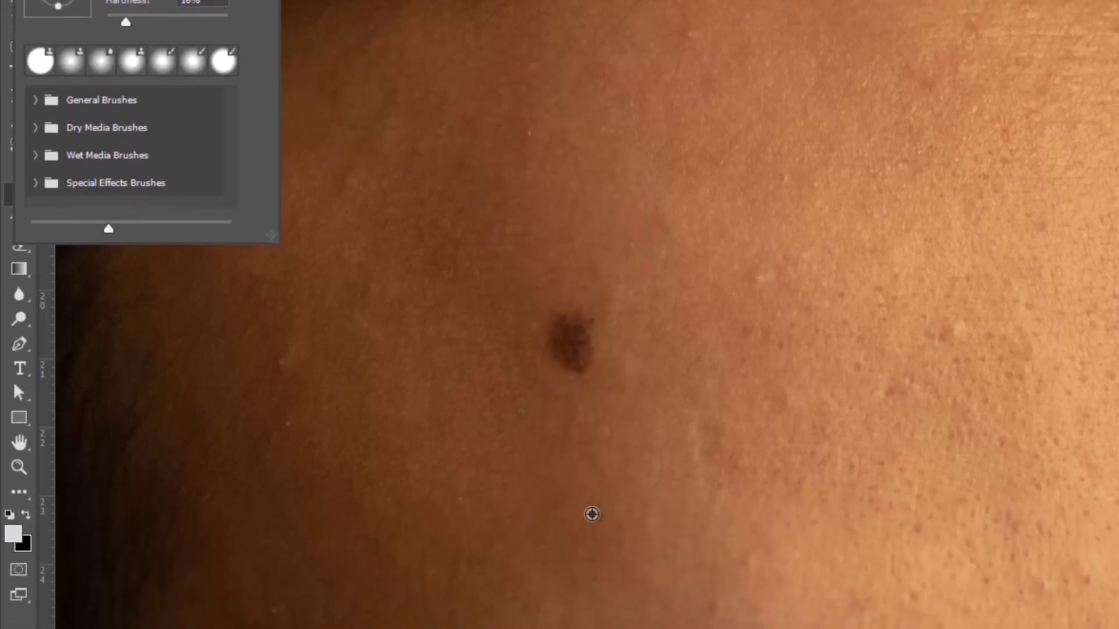
{"action": "key", "text": "Return"}
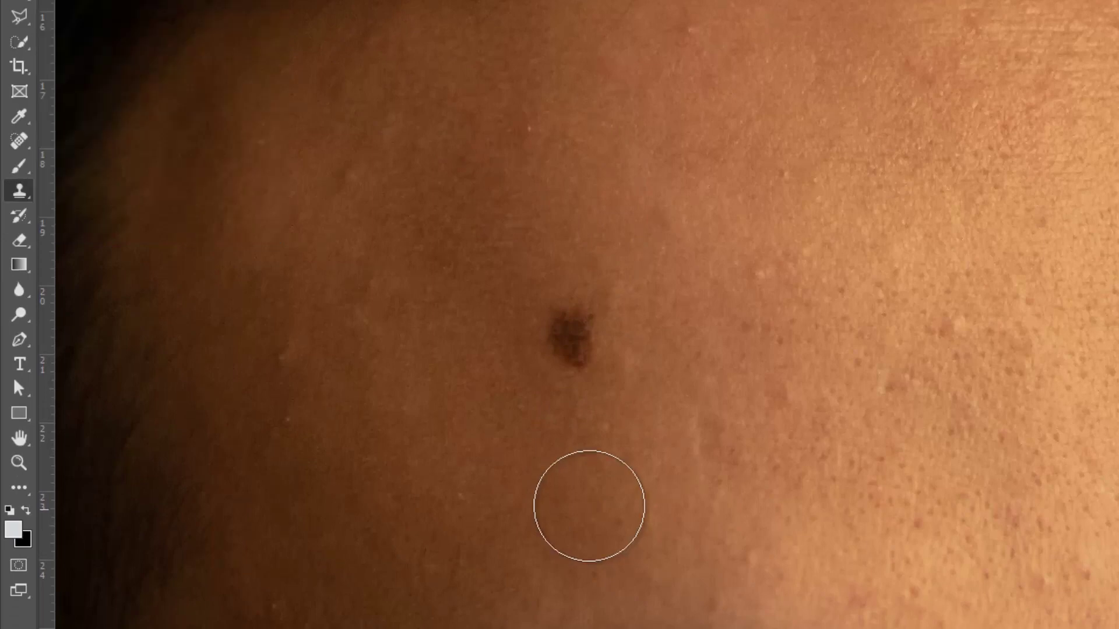
{"action": "mouse_move", "coordinate": [589, 508]}
{"action": "left_mouse_down"}
{"action": "mouse_move", "coordinate": [557, 394]}
{"action": "mouse_move", "coordinate": [577, 340]}
{"action": "left_mouse_up"}
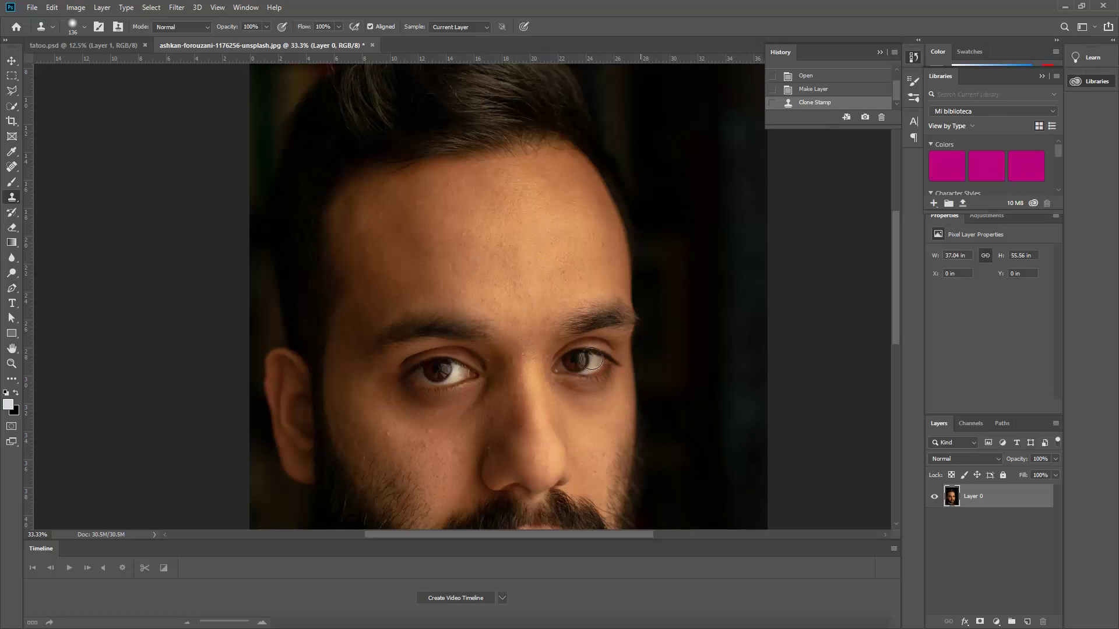
Switch to tatoo.psd, hide Layer 1 and zoom in on the lower-back tattoo
{"action": "left_click", "coordinate": [122, 46]}
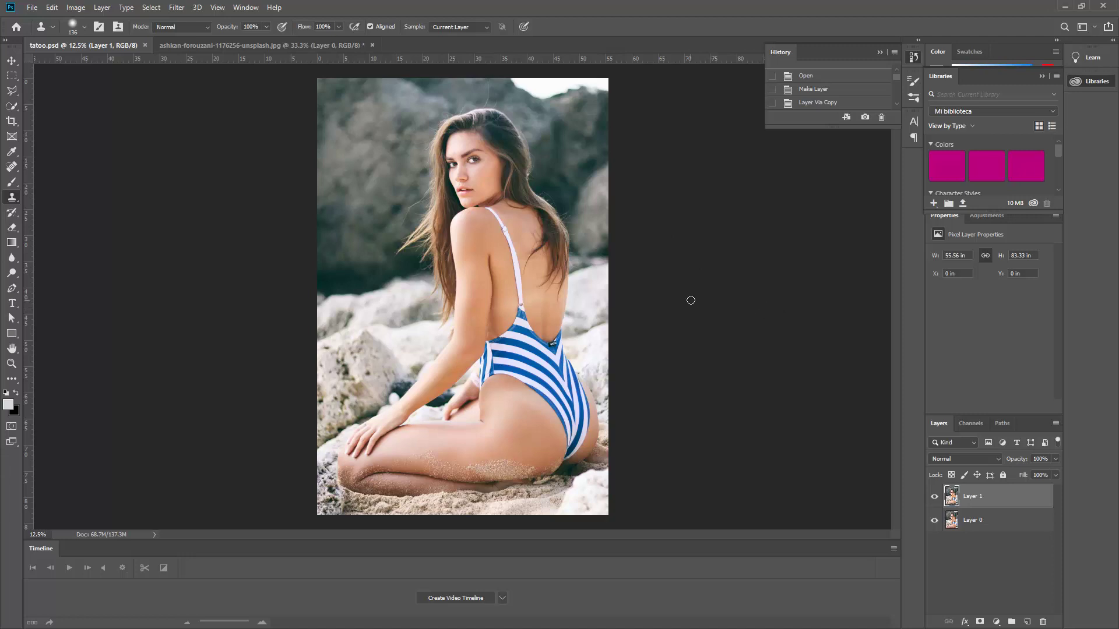
{"action": "key", "text": "ctrl+plus"}
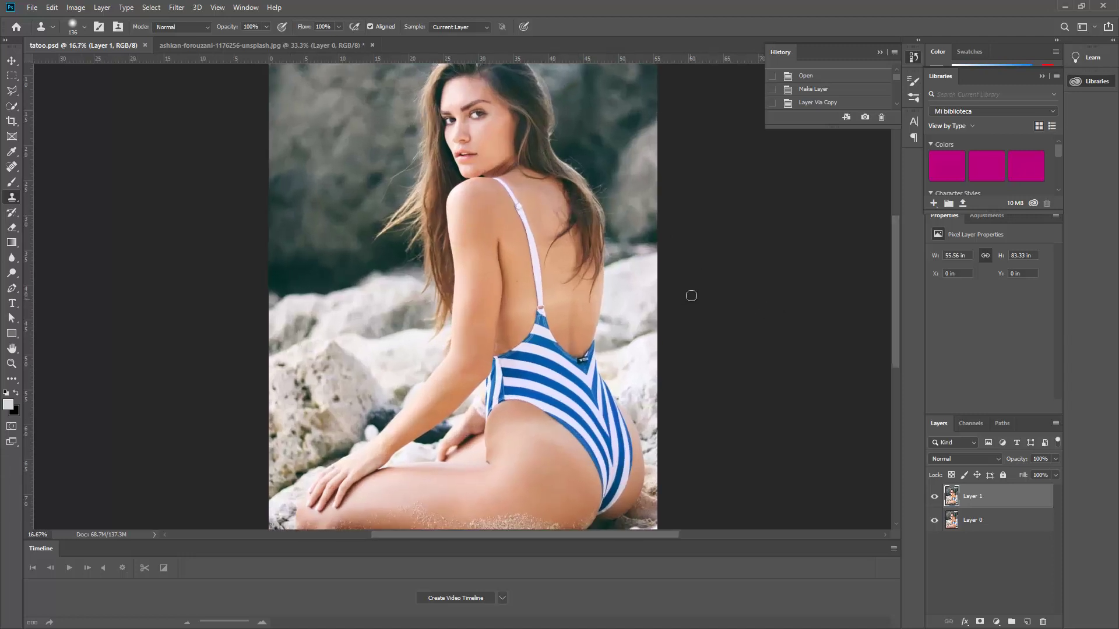
{"action": "left_click", "coordinate": [935, 497]}
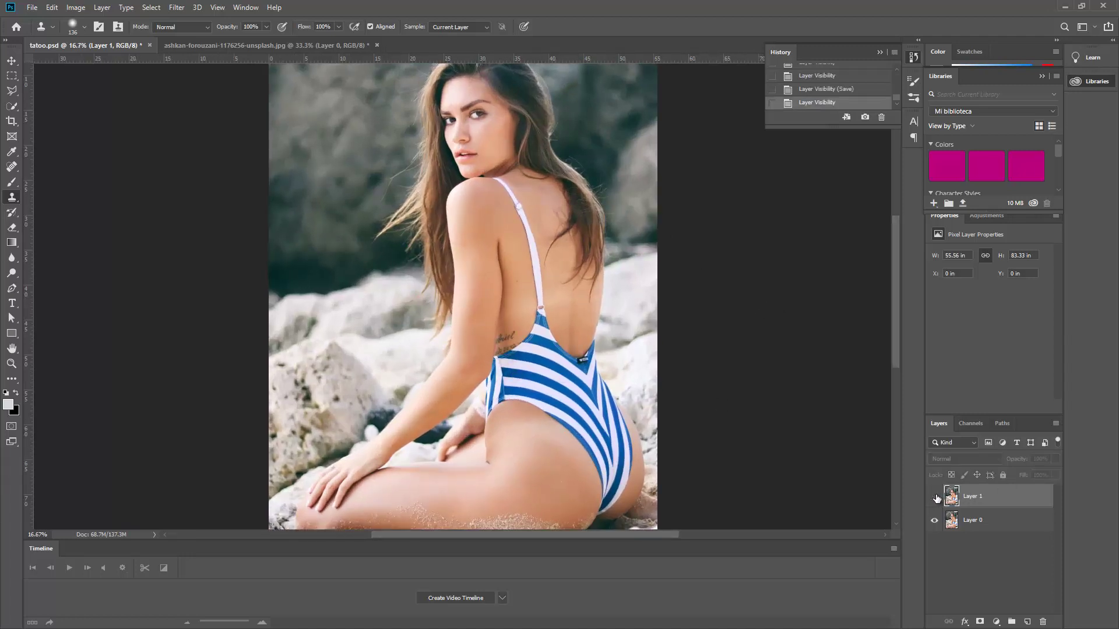
{"action": "key", "text": "ctrl+plus"}
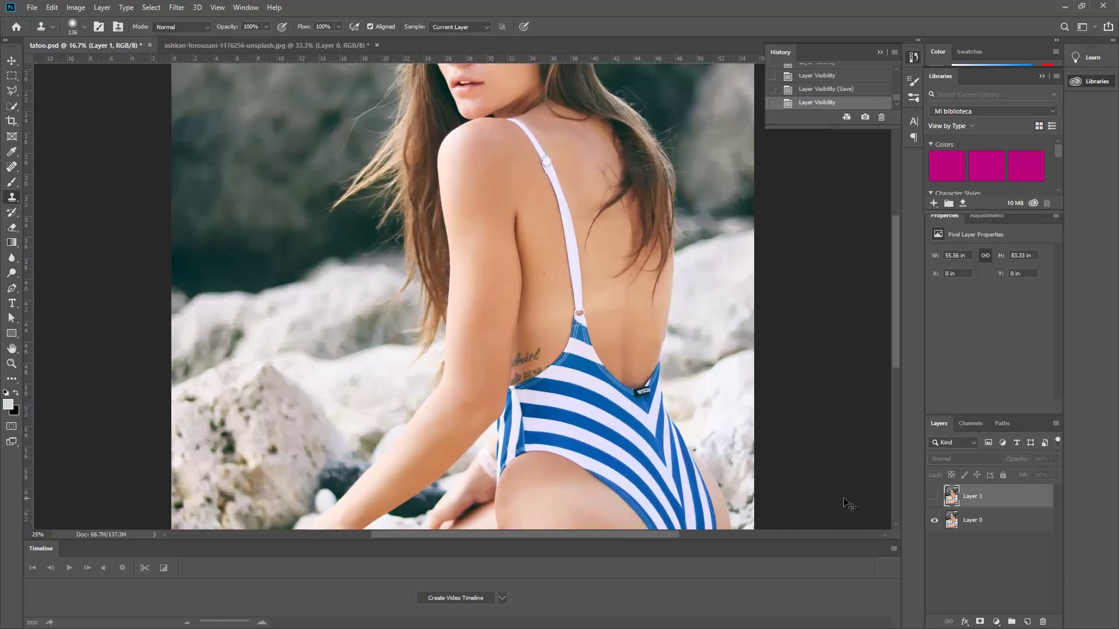
{"action": "key", "text": "ctrl+plus"}
{"action": "key", "text": "ctrl+plus"}
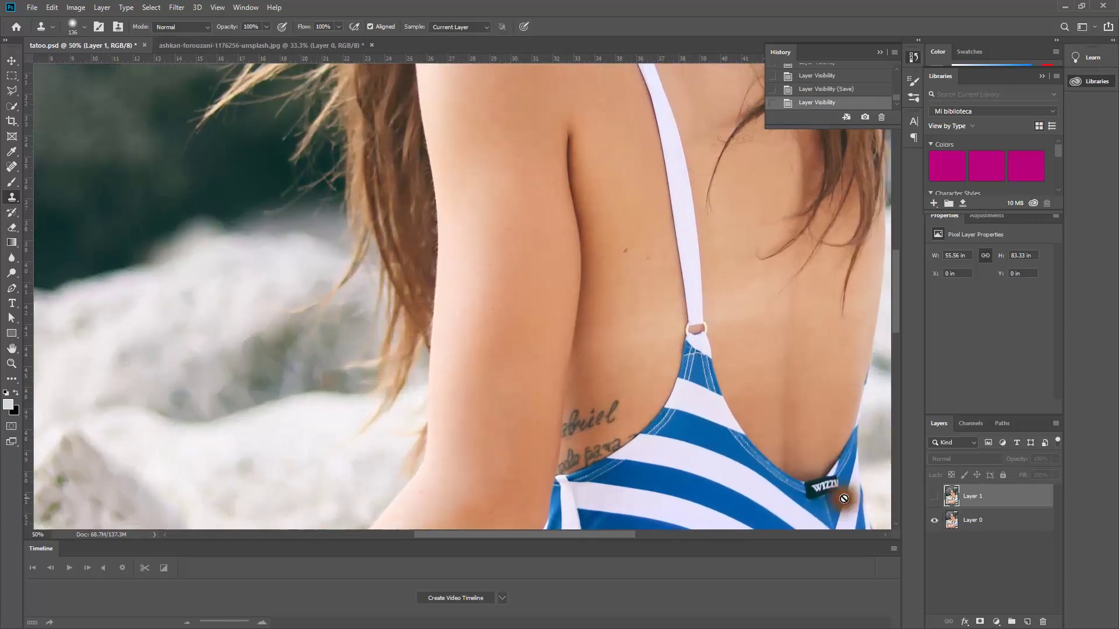
{"action": "key", "text": "ctrl+minus"}
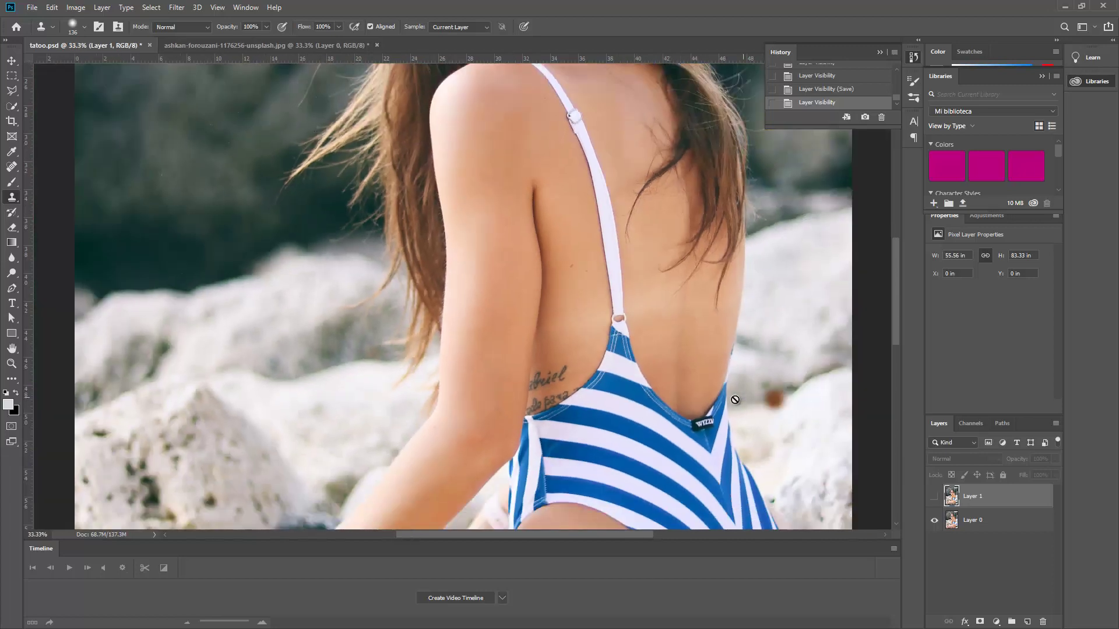
{"action": "left_click_drag", "start_coordinate": [683, 422], "coordinate": [587, 352]}
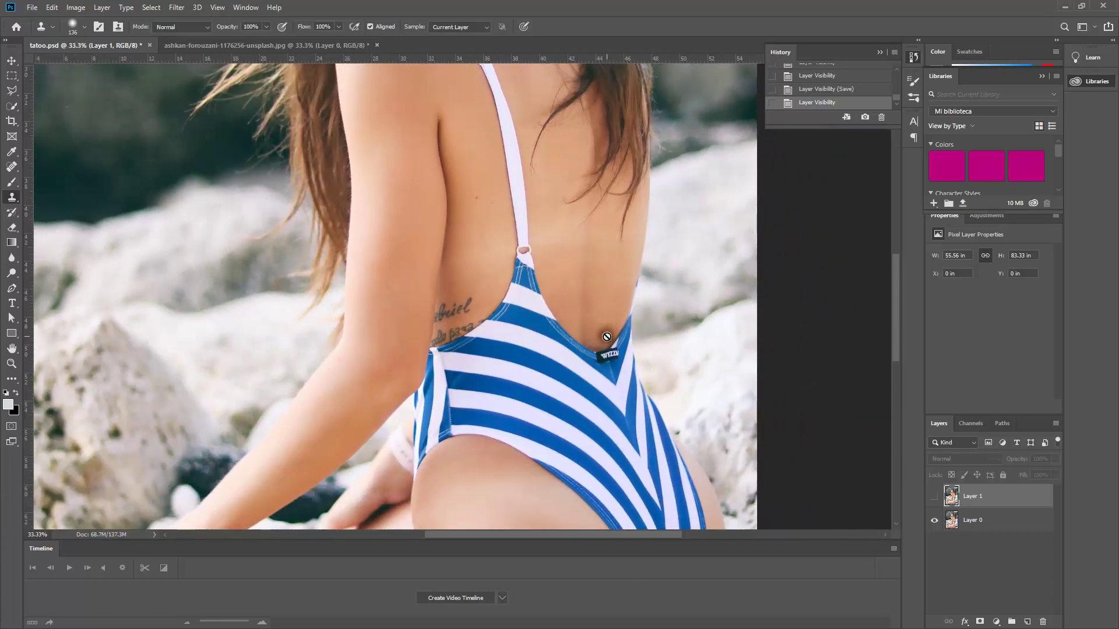
{"action": "scroll", "coordinate": [552, 298], "scroll_direction": "down", "scroll_amount": 1}
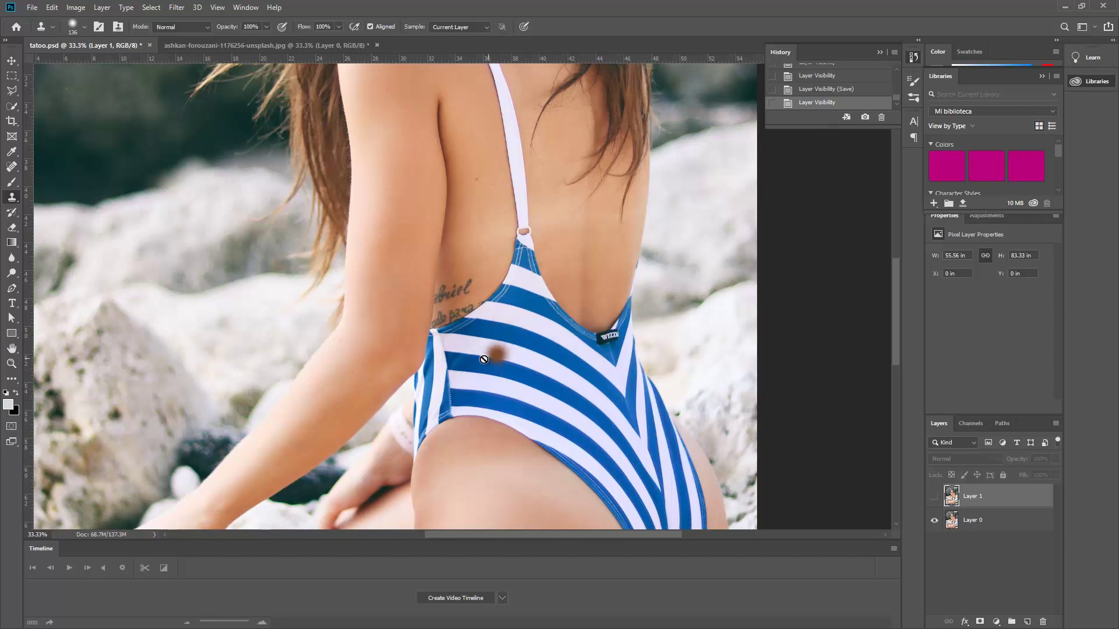
Toggle Layer 1's visibility to compare, then drag Layer 1 to the trash
{"action": "left_click", "coordinate": [934, 500]}
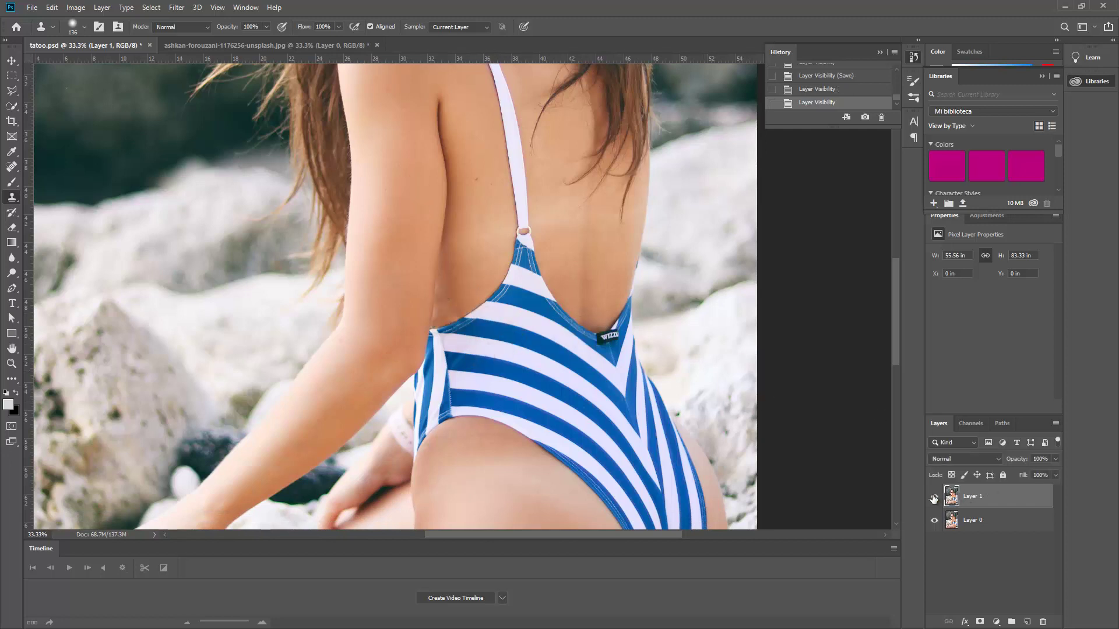
{"action": "left_click", "coordinate": [933, 499]}
{"action": "left_click", "coordinate": [934, 499]}
{"action": "left_click", "coordinate": [934, 499]}
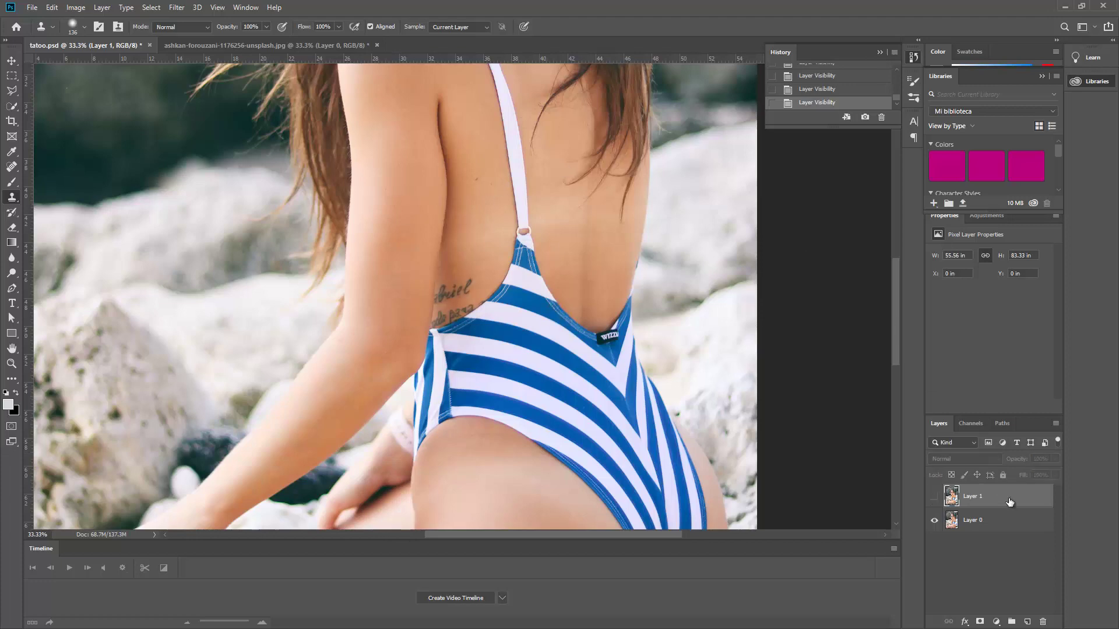
{"action": "left_click_drag", "start_coordinate": [1008, 500], "coordinate": [1049, 620]}
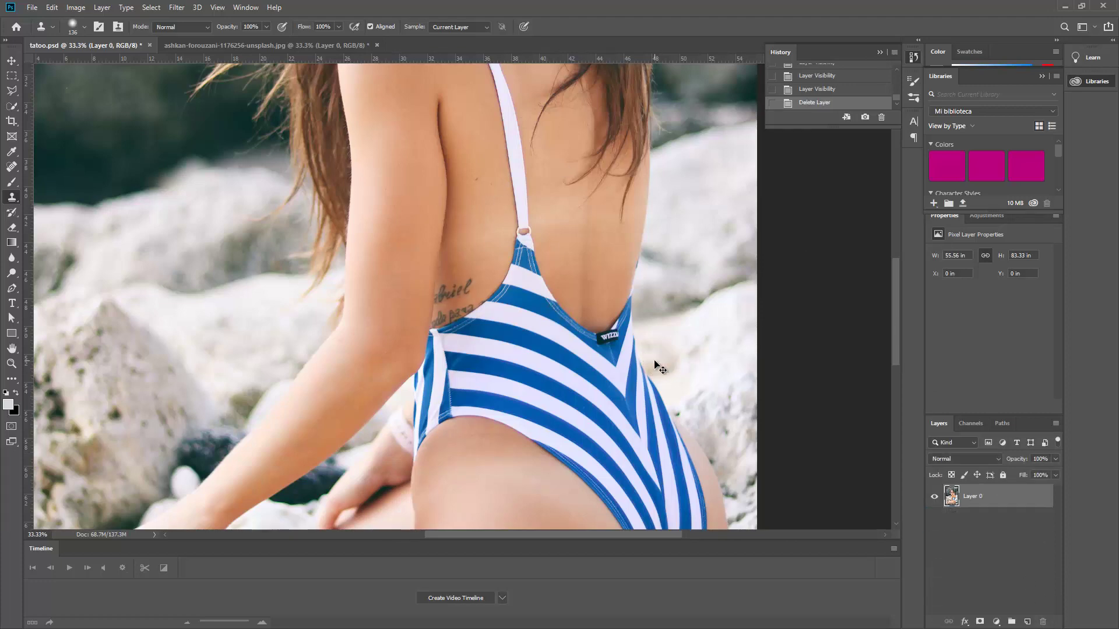
Set the clone brush to 53 px at 20% hardness
{"action": "key", "text": "ctrl+plus"}
{"action": "key", "text": "ctrl+plus"}
{"action": "key", "text": "ctrl+plus"}
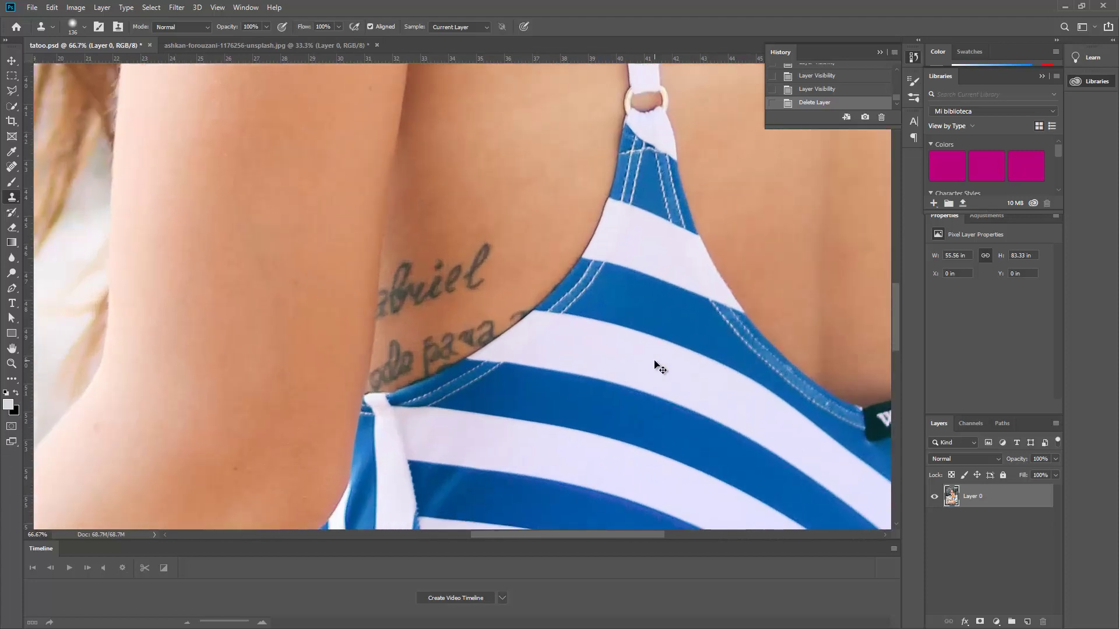
{"action": "scroll", "coordinate": [521, 274], "scroll_direction": "down", "scroll_amount": 2}
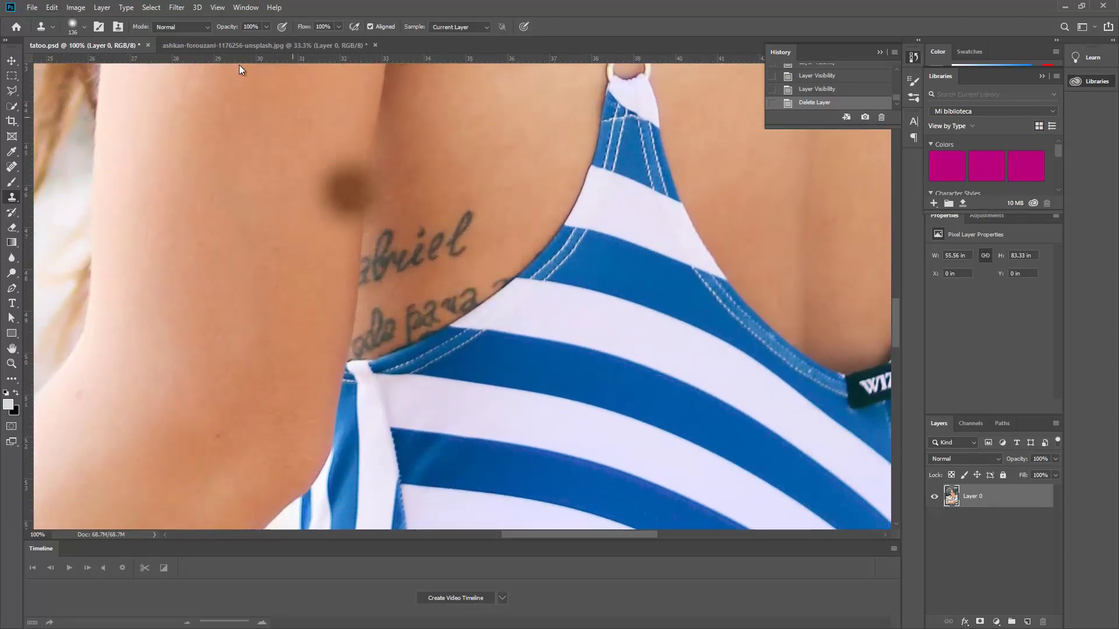
{"action": "left_click", "coordinate": [80, 32]}
{"action": "left_click_drag", "start_coordinate": [102, 65], "coordinate": [86, 64]}
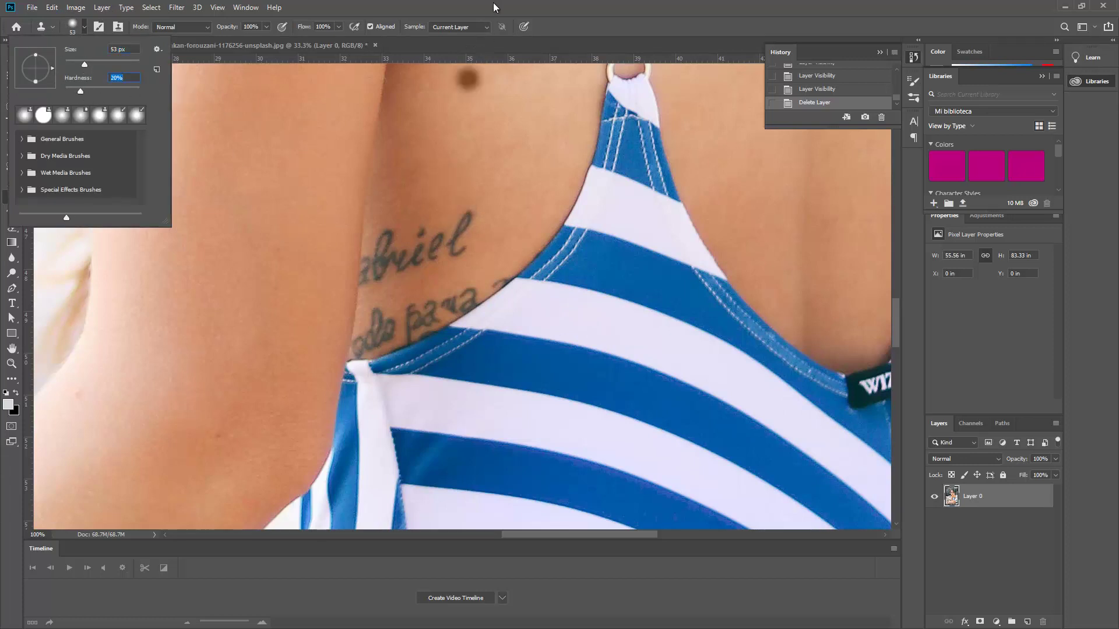
{"action": "key", "text": "Return"}
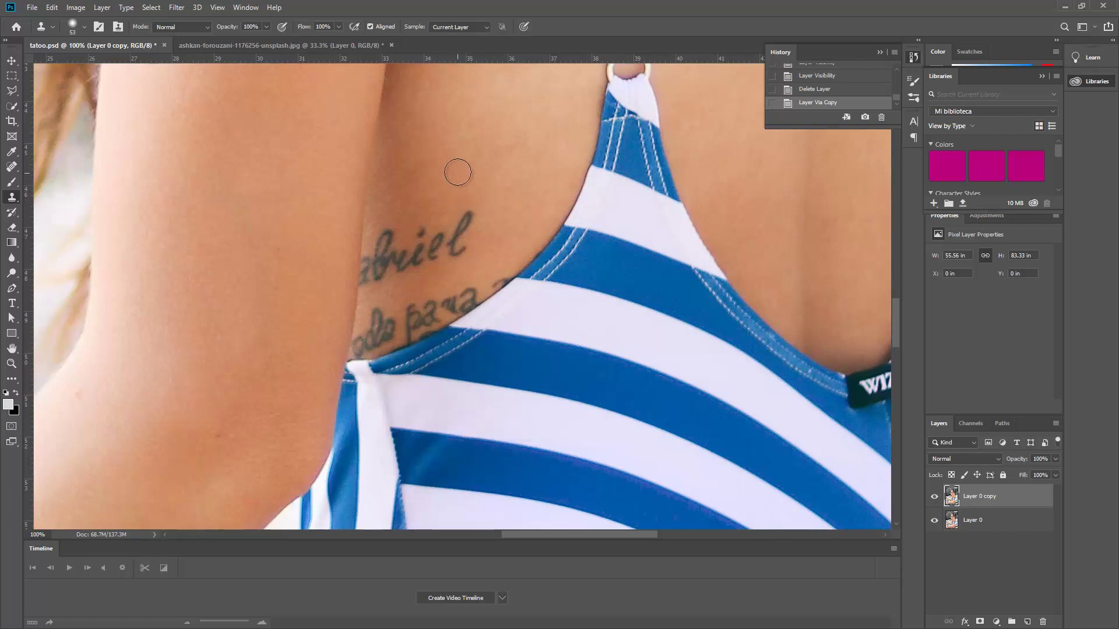
Zoom to 200% and center the view on the tattoo lettering
{"action": "key", "text": "ctrl+plus"}
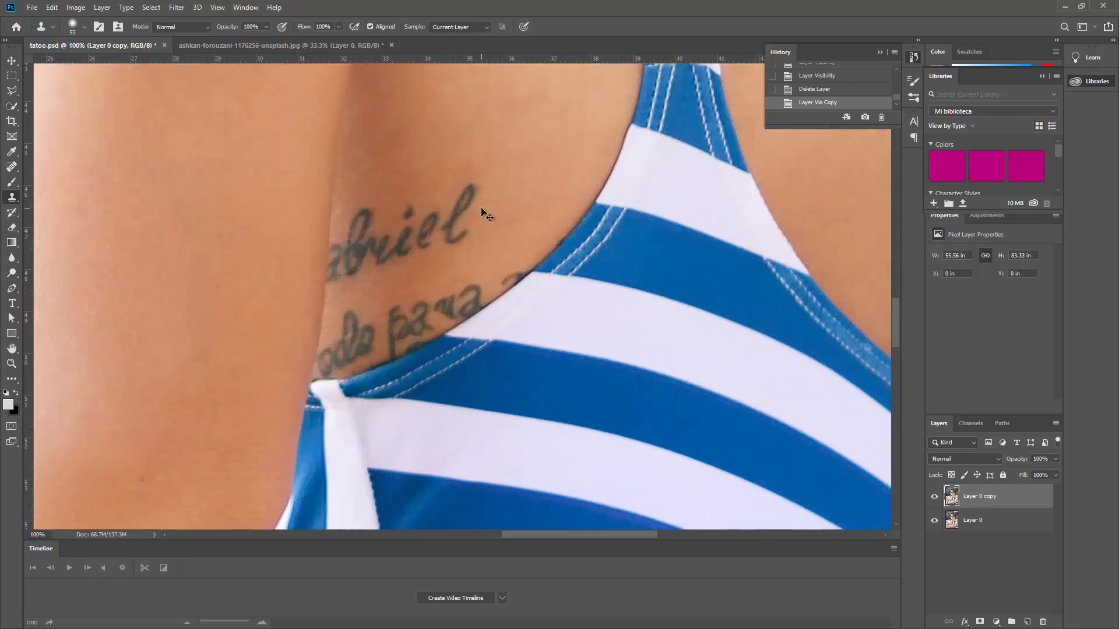
{"action": "mouse_move", "coordinate": [470, 170]}
{"action": "left_mouse_down"}
{"action": "mouse_move", "coordinate": [504, 265]}
{"action": "mouse_move", "coordinate": [539, 300]}
{"action": "left_mouse_up"}
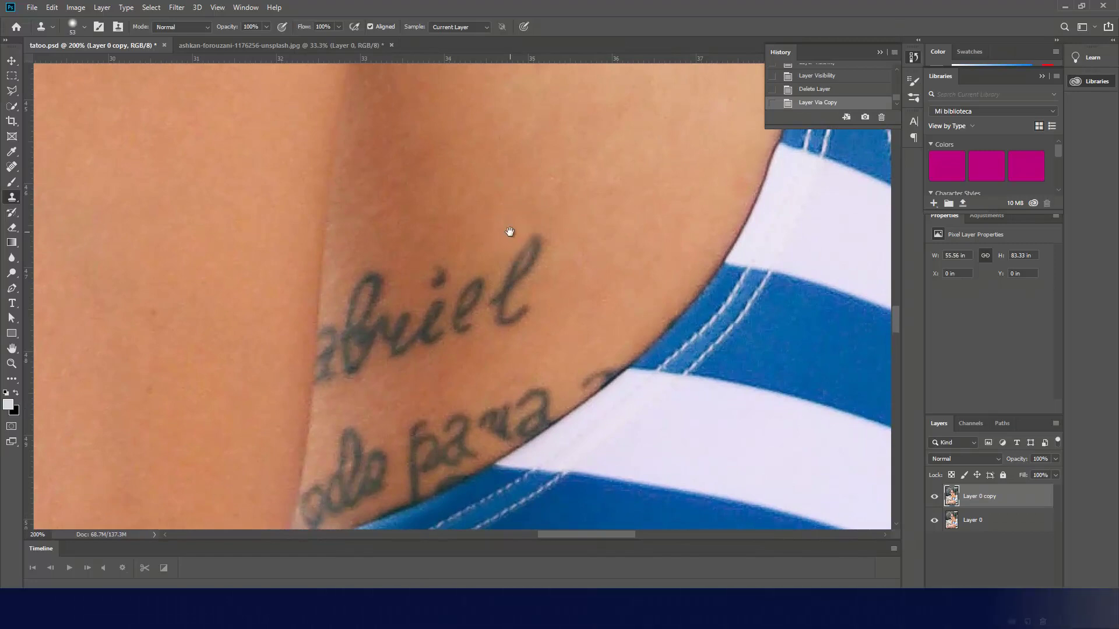
{"action": "mouse_move", "coordinate": [506, 233]}
{"action": "left_mouse_down"}
{"action": "mouse_move", "coordinate": [450, 191]}
{"action": "mouse_move", "coordinate": [497, 234]}
{"action": "left_mouse_up"}
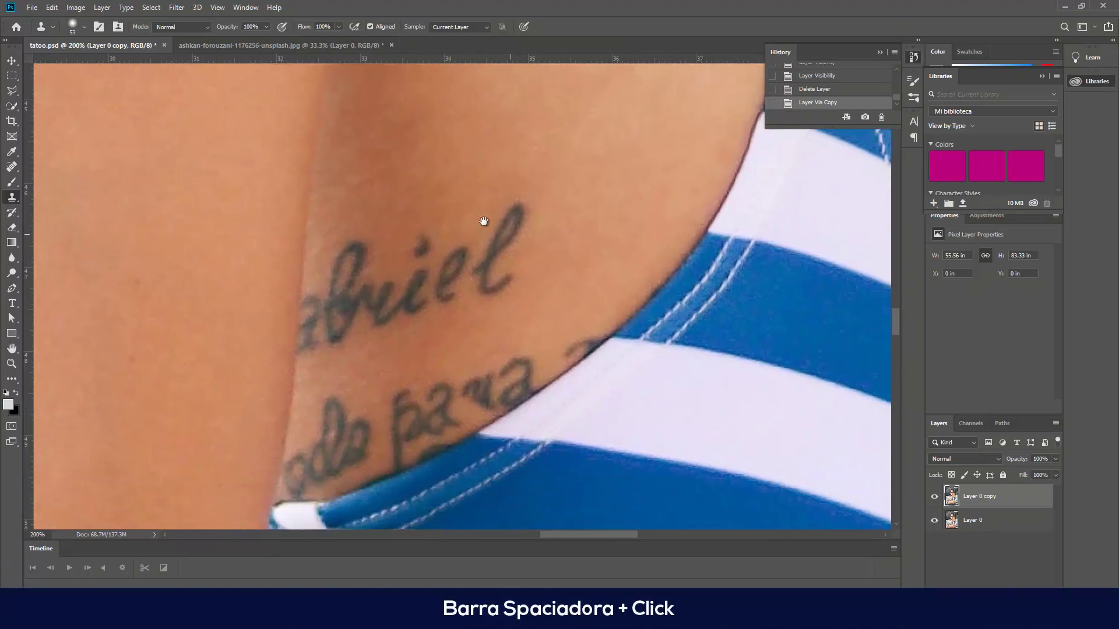
Clone skin over the word 'abriel' and part of the lower lettering, undoing bad strokes
{"action": "left_click_drag", "start_coordinate": [500, 196], "coordinate": [507, 211]}
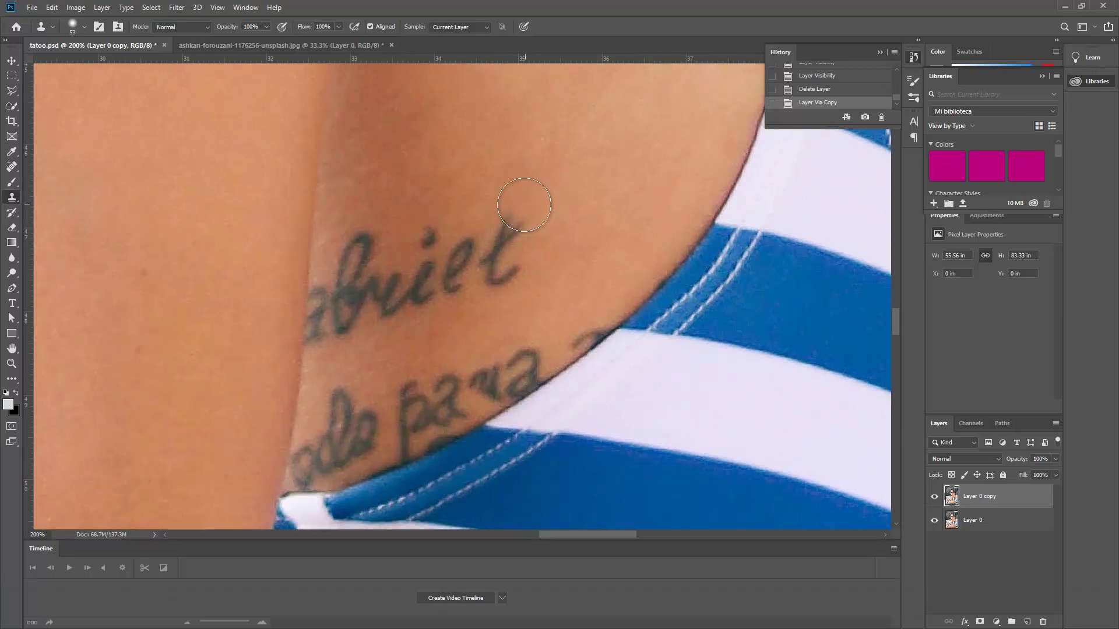
{"action": "left_click_drag", "start_coordinate": [516, 226], "coordinate": [505, 262]}
{"action": "key", "text": "ctrl+z"}
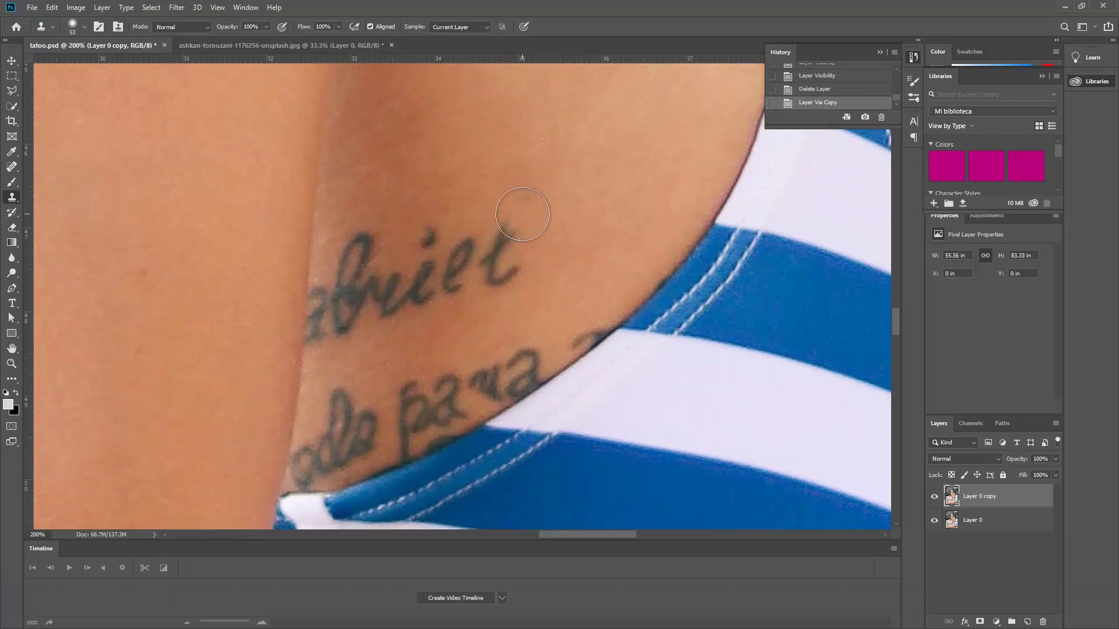
{"action": "mouse_move", "coordinate": [520, 205]}
{"action": "left_mouse_down"}
{"action": "mouse_move", "coordinate": [517, 235]}
{"action": "mouse_move", "coordinate": [375, 263]}
{"action": "mouse_move", "coordinate": [348, 282]}
{"action": "mouse_move", "coordinate": [325, 269]}
{"action": "mouse_move", "coordinate": [283, 289]}
{"action": "left_mouse_up"}
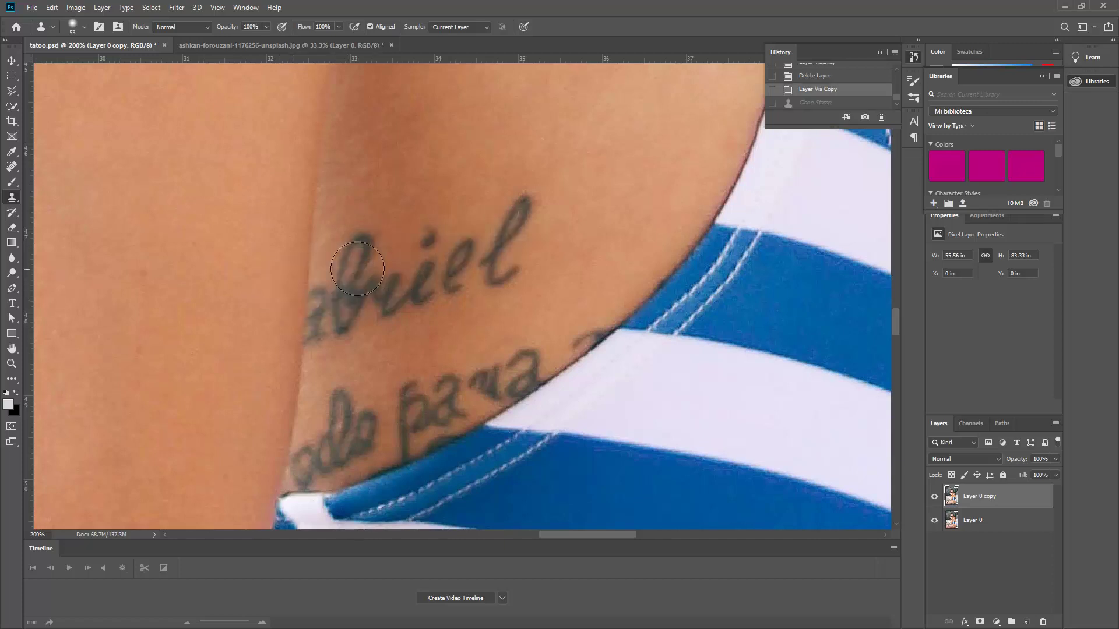
{"action": "key", "text": "ctrl+z"}
{"action": "mouse_move", "coordinate": [532, 216]}
{"action": "left_mouse_down"}
{"action": "mouse_move", "coordinate": [418, 241]}
{"action": "mouse_move", "coordinate": [469, 278]}
{"action": "left_mouse_up"}
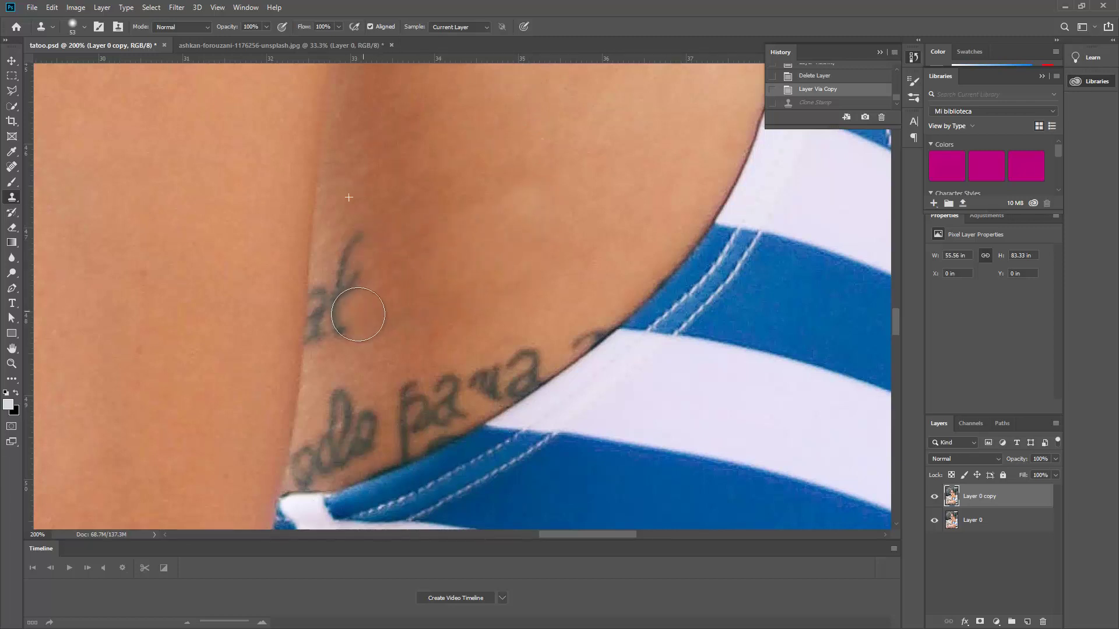
{"action": "left_click_drag", "start_coordinate": [420, 290], "coordinate": [352, 309]}
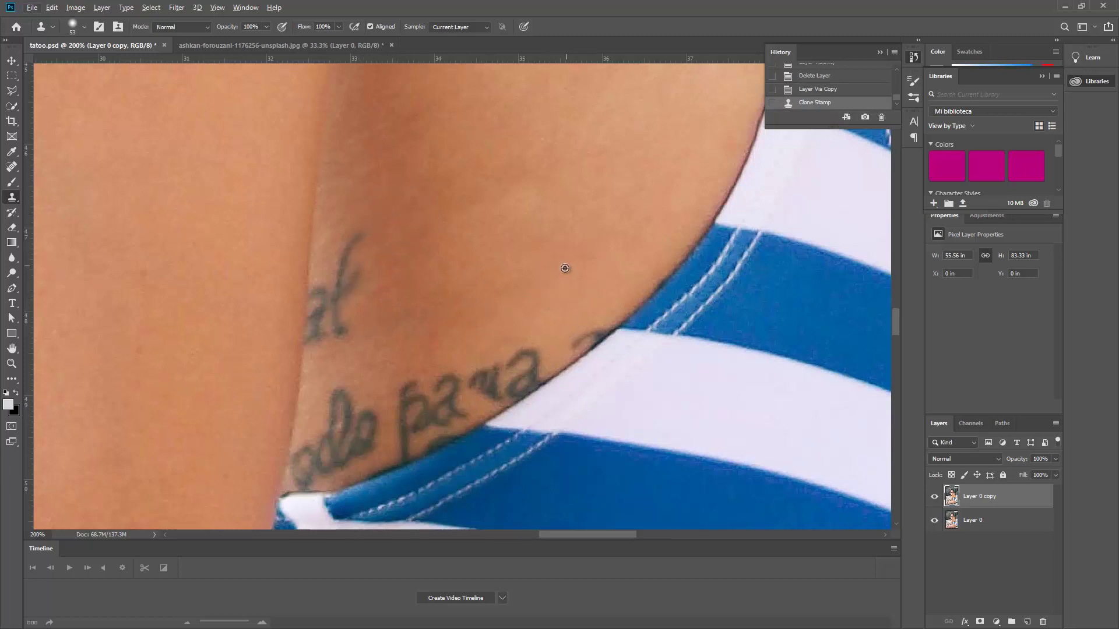
{"action": "left_click_drag", "start_coordinate": [527, 349], "coordinate": [335, 414]}
{"action": "scroll", "coordinate": [387, 308], "scroll_direction": "down", "scroll_amount": 1}
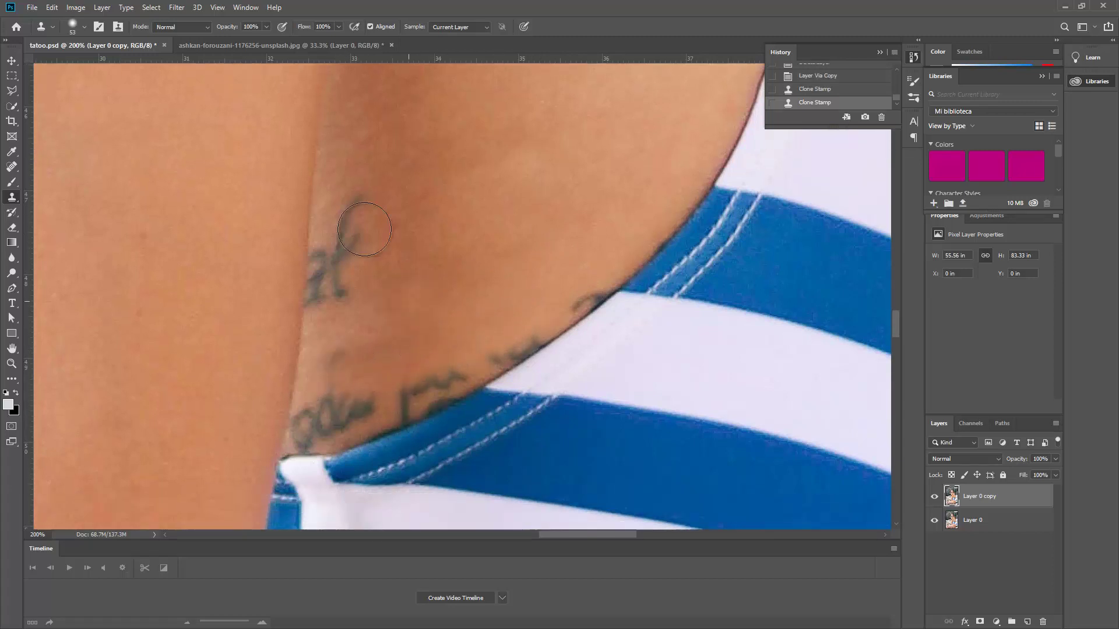
Shrink the clone brush to 36 px and clone over tattoo marks along the swimsuit edge
{"action": "left_click", "coordinate": [86, 28]}
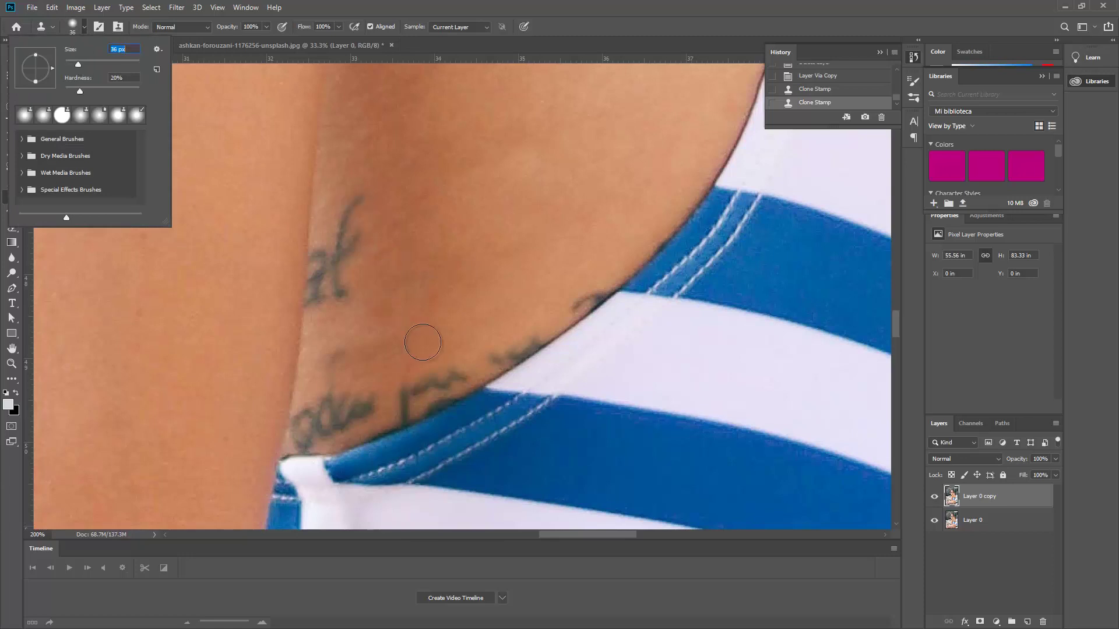
{"action": "key", "text": "Return"}
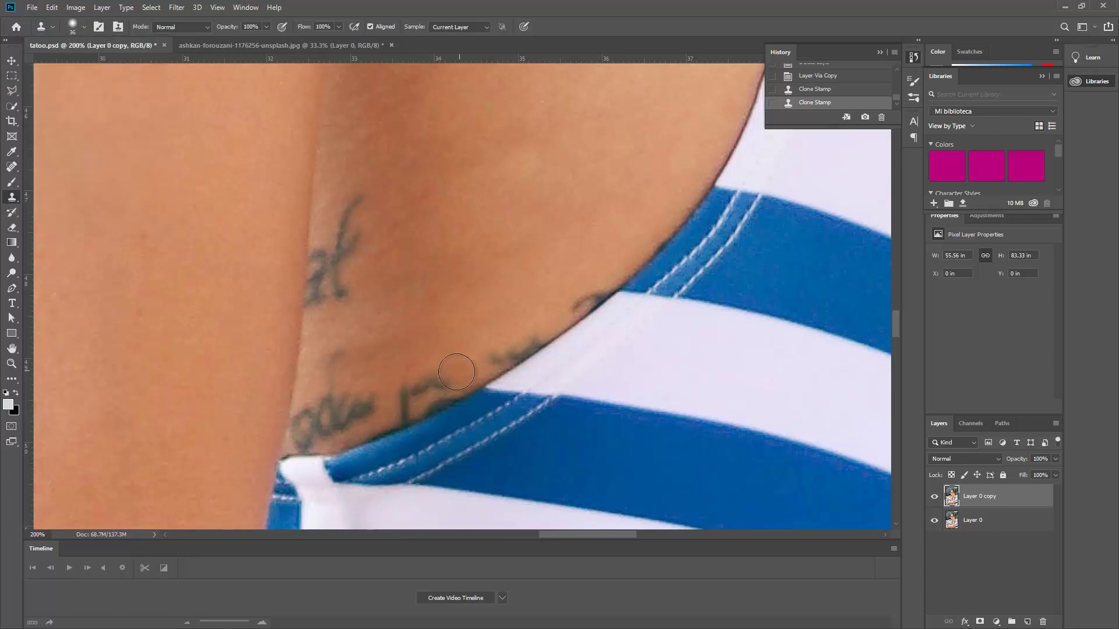
{"action": "left_click_drag", "start_coordinate": [456, 372], "coordinate": [377, 402]}
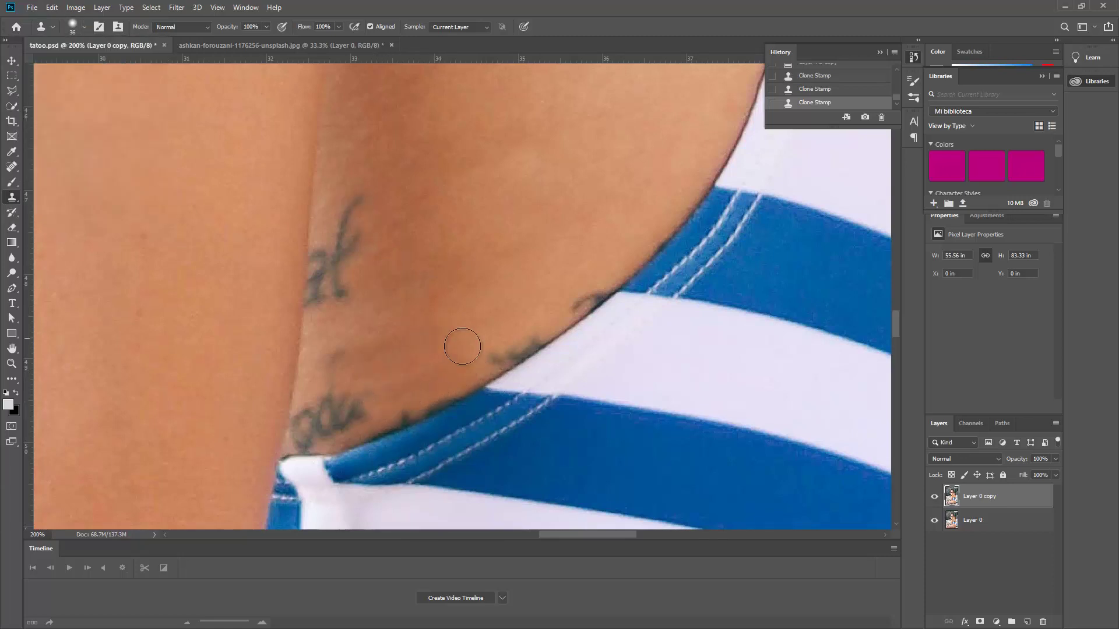
{"action": "left_click_drag", "start_coordinate": [462, 347], "coordinate": [520, 345]}
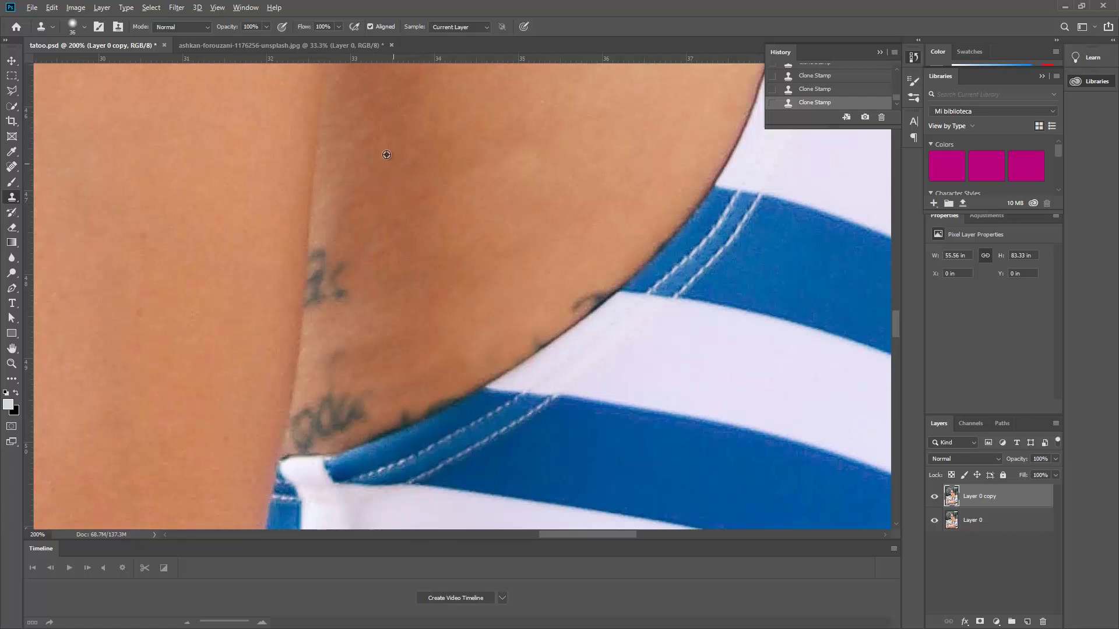
Zoom to 300% on the tattoo by the skin fold and try clone strokes, undoing the last
{"action": "key", "text": "ctrl+plus"}
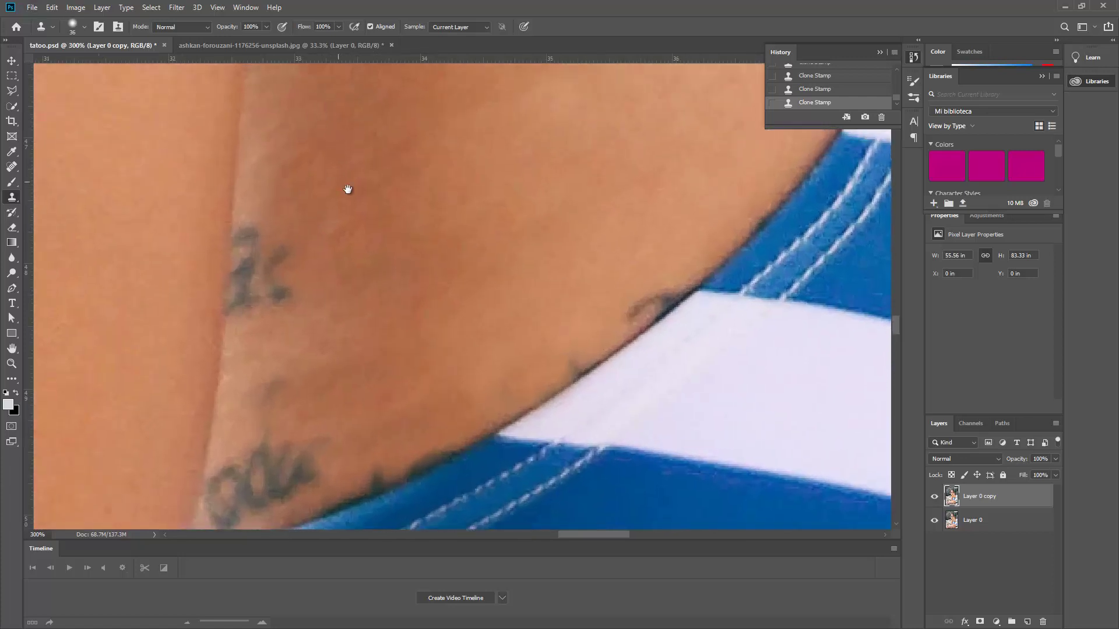
{"action": "left_click_drag", "start_coordinate": [347, 188], "coordinate": [444, 237]}
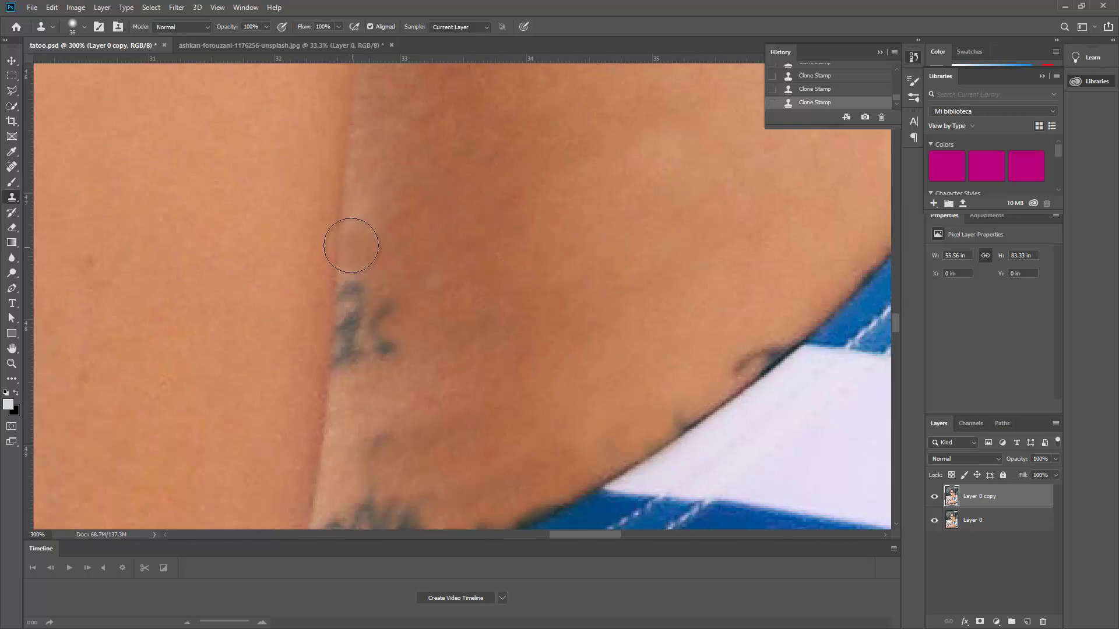
{"action": "left_click_drag", "start_coordinate": [341, 319], "coordinate": [433, 362]}
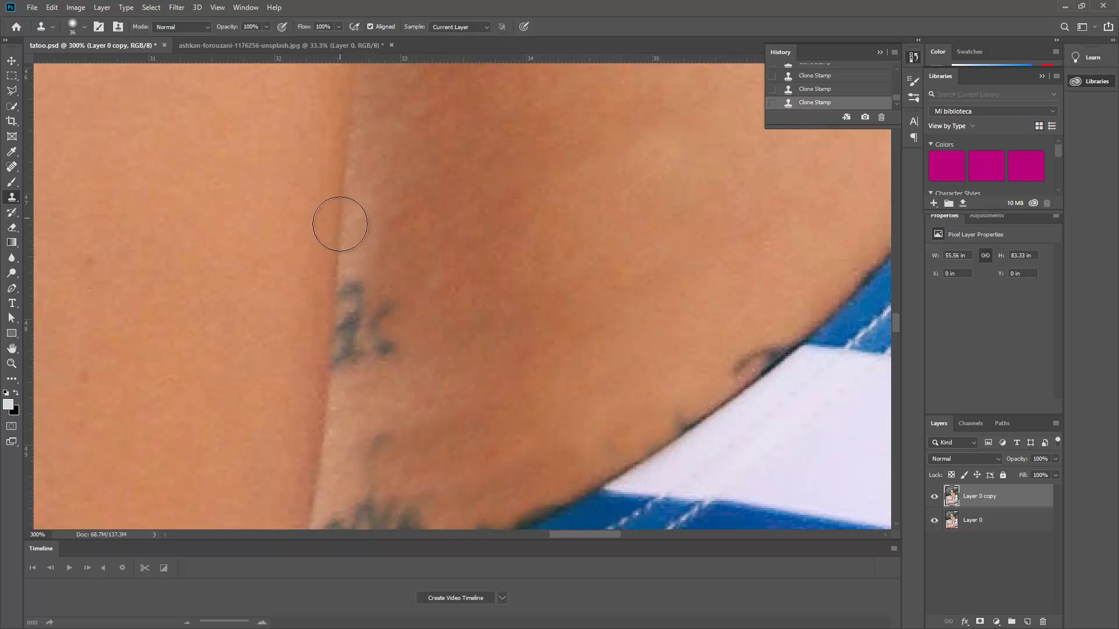
{"action": "mouse_move", "coordinate": [370, 269]}
{"action": "left_mouse_down"}
{"action": "mouse_move", "coordinate": [334, 300]}
{"action": "mouse_move", "coordinate": [377, 341]}
{"action": "left_mouse_up"}
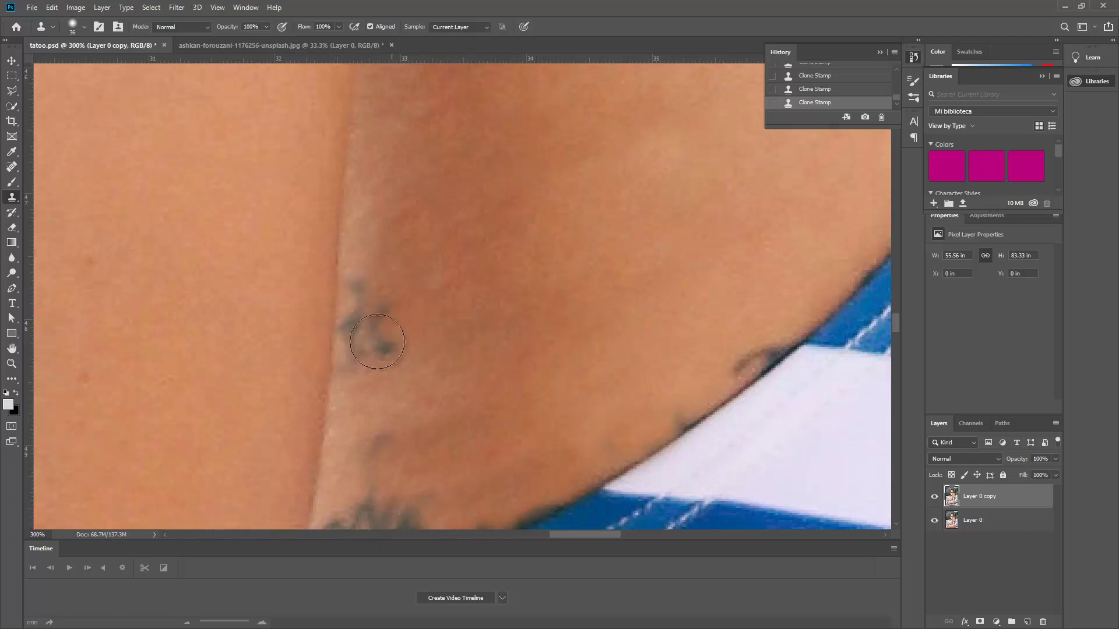
{"action": "key", "text": "ctrl+z"}
Enlarge the brush to 73 px and test a stroke near the fold, then undo it
{"action": "left_click", "coordinate": [84, 26]}
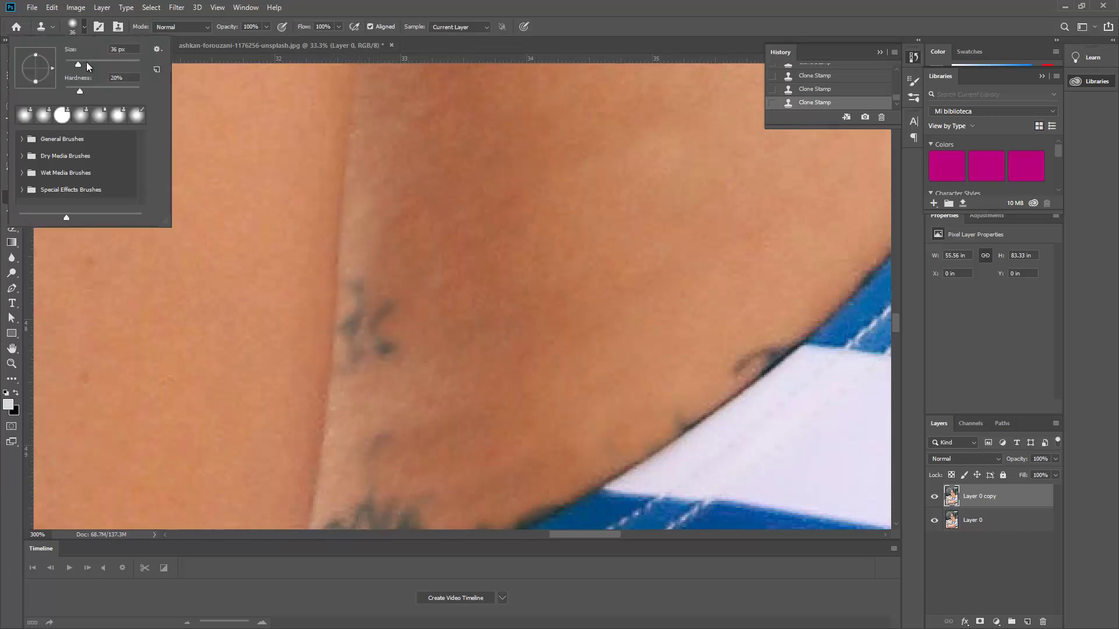
{"action": "left_click_drag", "start_coordinate": [79, 64], "coordinate": [91, 64]}
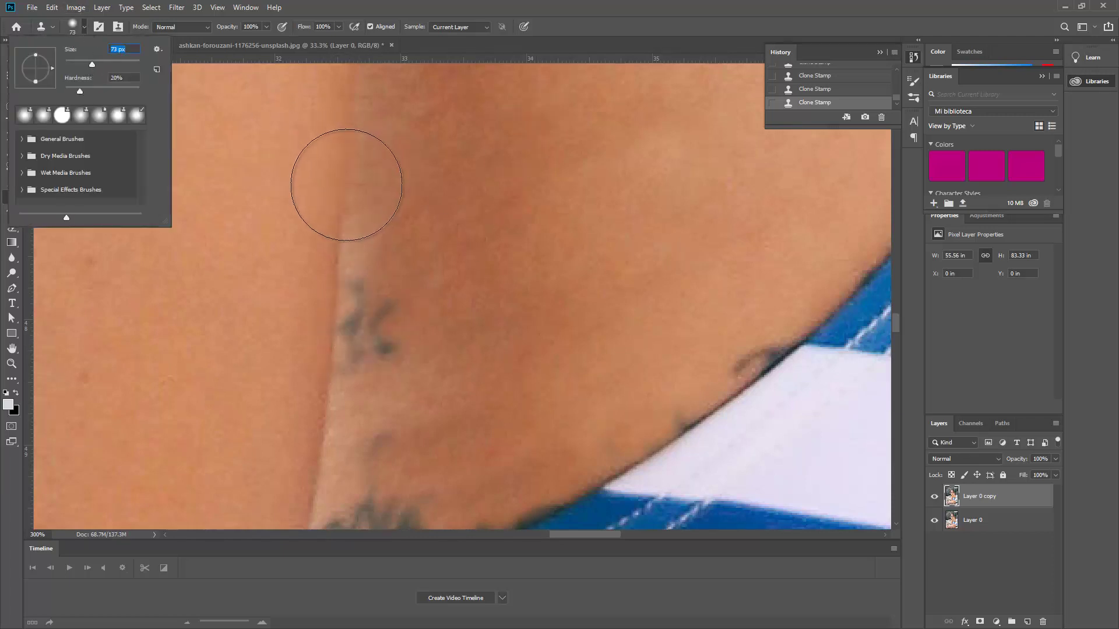
{"action": "key", "text": "Return"}
{"action": "left_click_drag", "start_coordinate": [327, 277], "coordinate": [333, 328]}
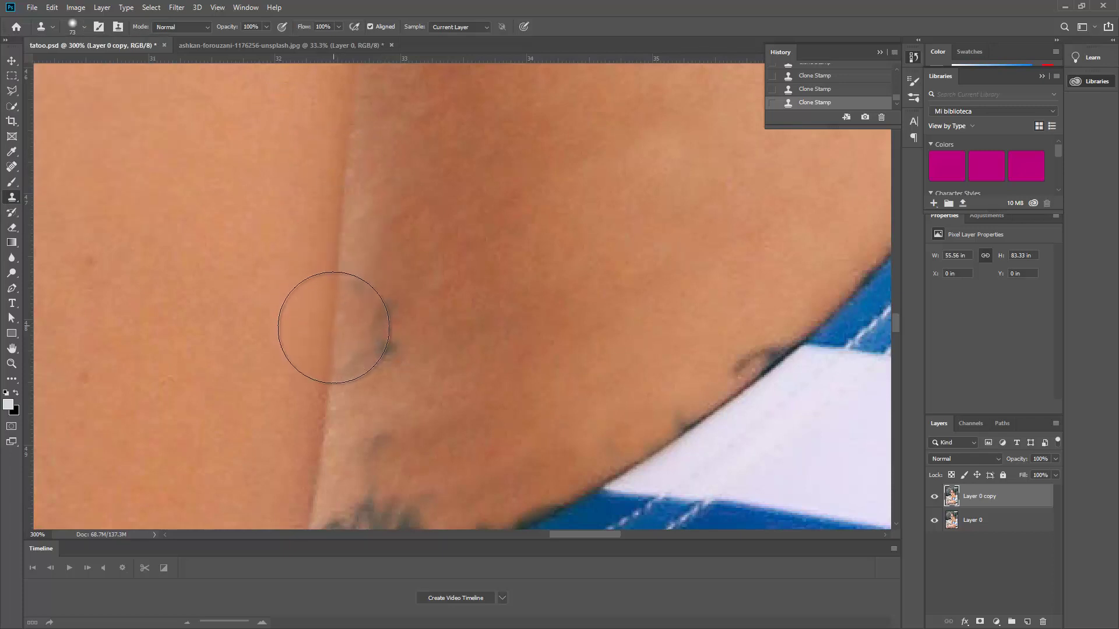
{"action": "key", "text": "ctrl+z"}
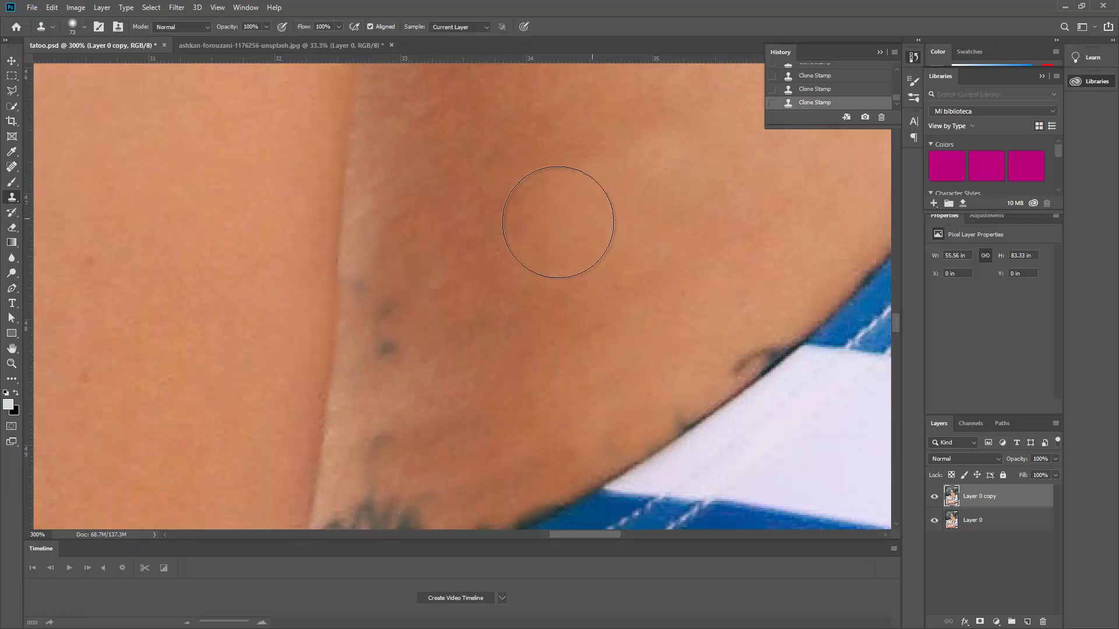
Shrink the brush to about 39 px and clone over the dark dots by the fold
{"action": "left_click", "coordinate": [82, 28]}
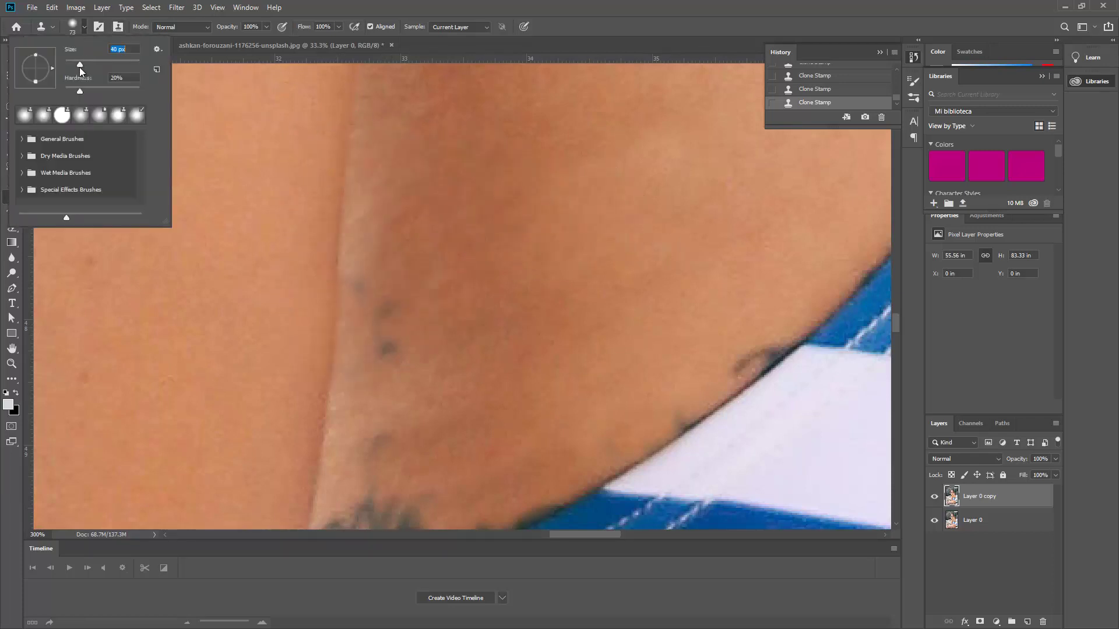
{"action": "left_click", "coordinate": [426, 187]}
{"action": "left_click_drag", "start_coordinate": [414, 293], "coordinate": [392, 345]}
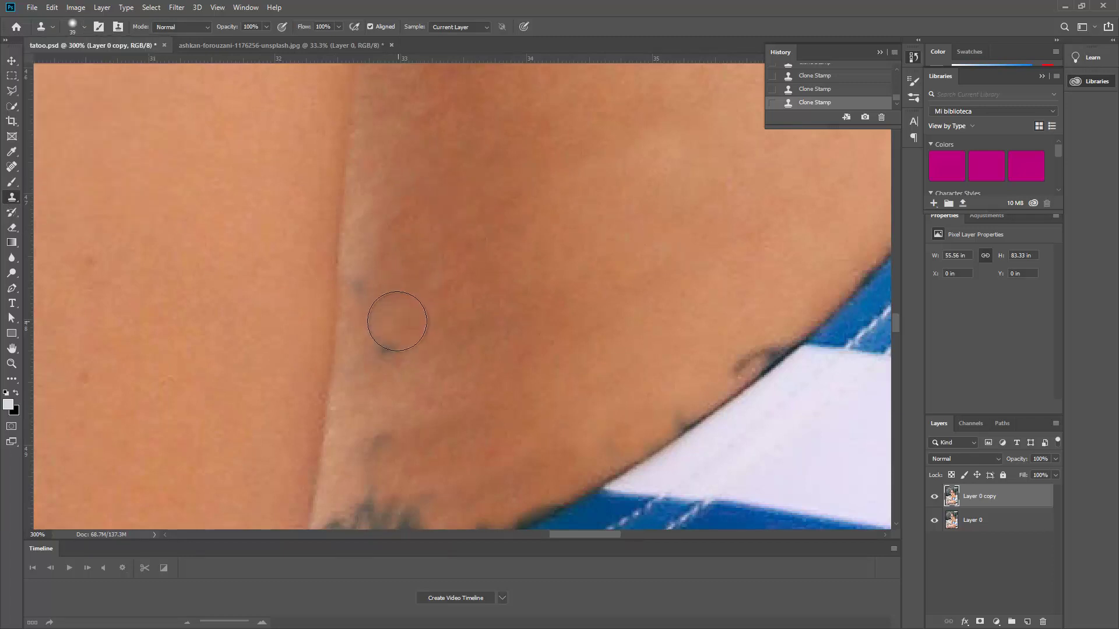
{"action": "scroll", "coordinate": [408, 256], "scroll_direction": "down", "scroll_amount": 2}
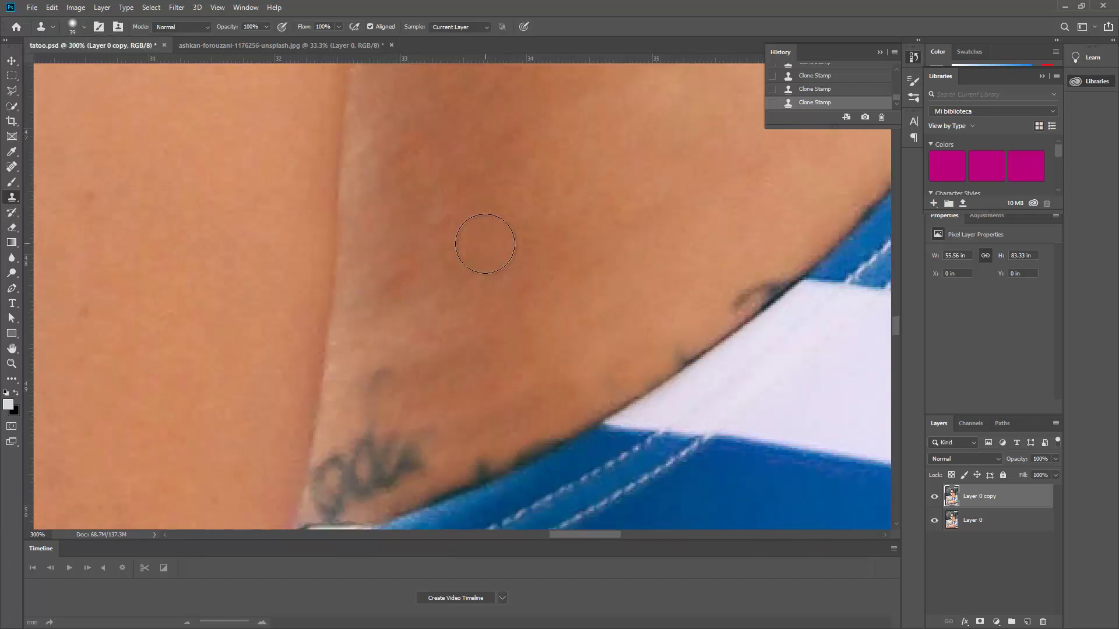
{"action": "scroll", "coordinate": [487, 242], "scroll_direction": "down", "scroll_amount": 3}
Stamp out a remaining dark spot and clone skin over the tattoo above the swimsuit edge
{"action": "left_click", "coordinate": [373, 250]}
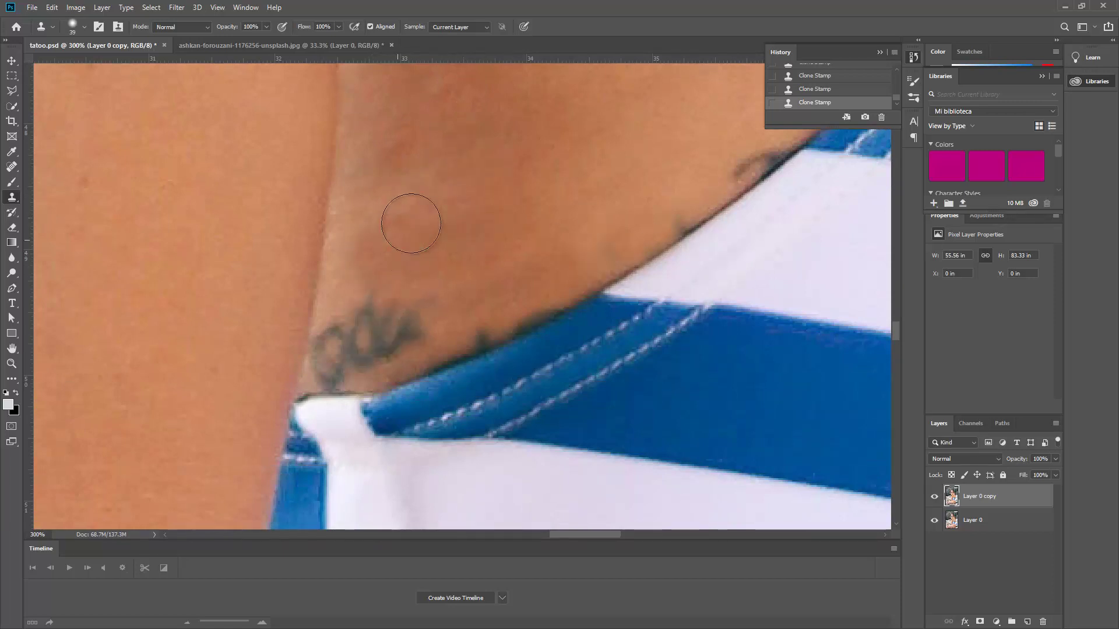
{"action": "key", "text": "ctrl+z"}
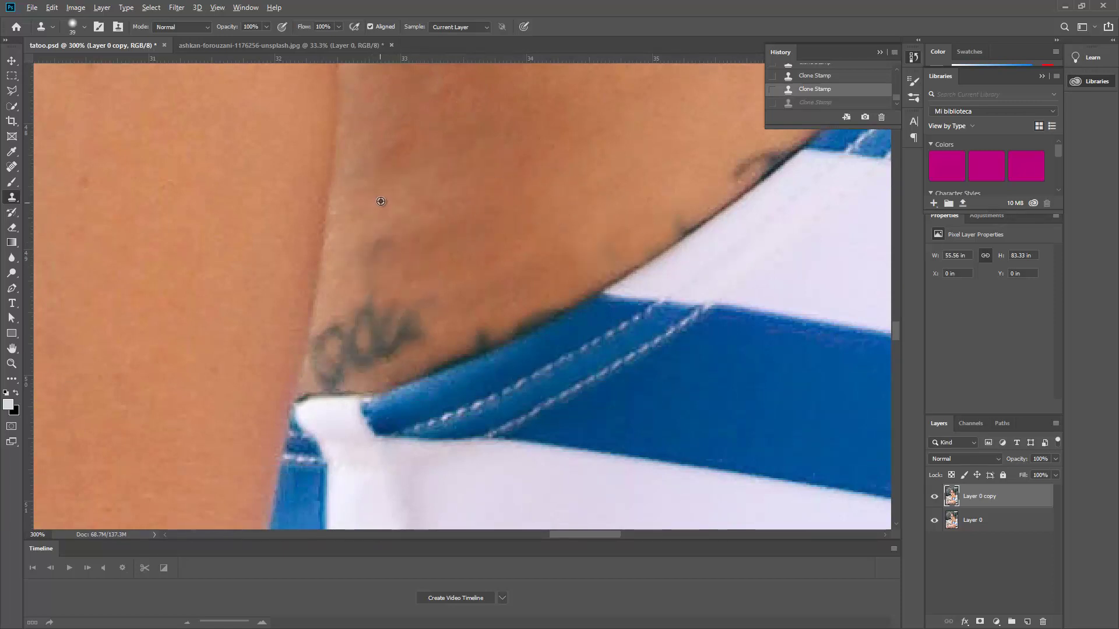
{"action": "left_click", "coordinate": [376, 246]}
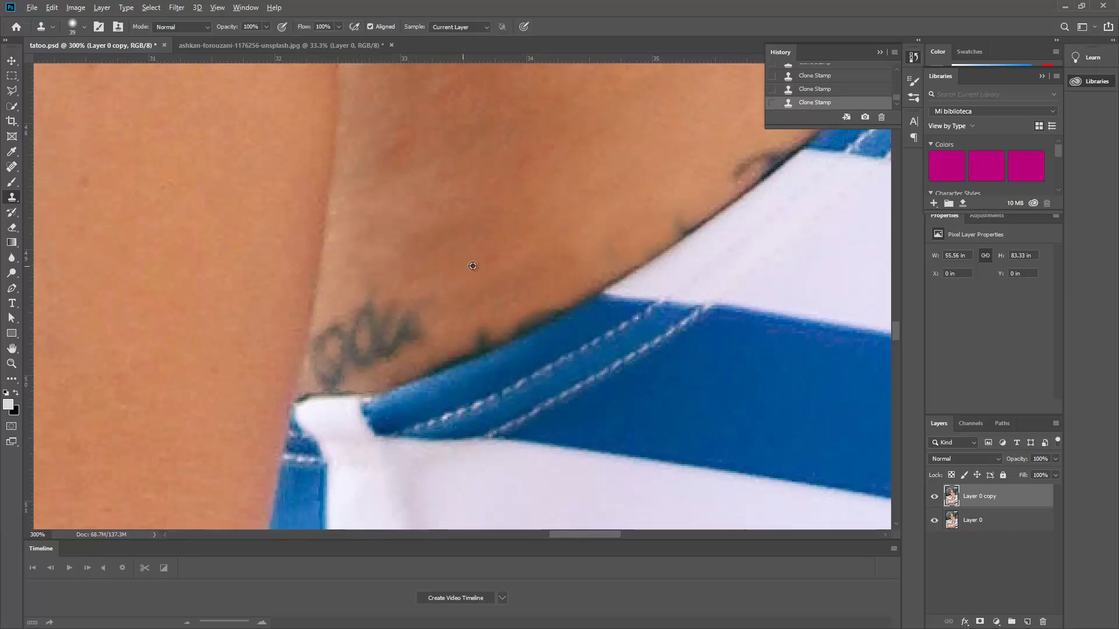
{"action": "mouse_move", "coordinate": [448, 308]}
{"action": "left_mouse_down"}
{"action": "mouse_move", "coordinate": [400, 300]}
{"action": "mouse_move", "coordinate": [369, 324]}
{"action": "mouse_move", "coordinate": [400, 336]}
{"action": "mouse_move", "coordinate": [302, 360]}
{"action": "left_mouse_up"}
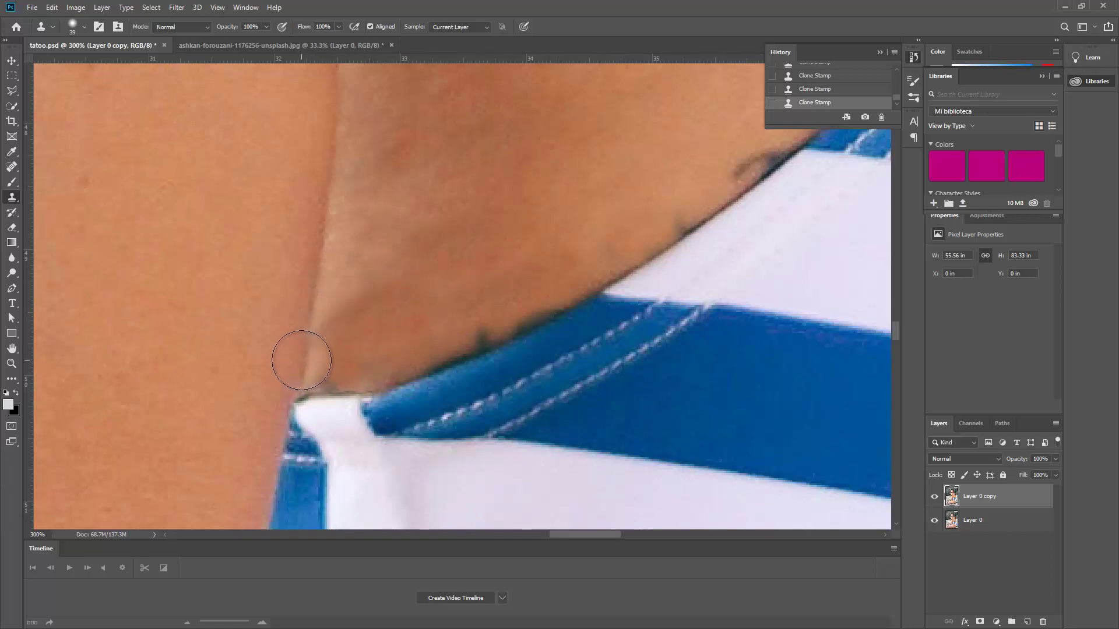
Clone over marks at the skin-strap edge and paint out the stray blob on the strap
{"action": "mouse_move", "coordinate": [609, 232]}
{"action": "left_mouse_down"}
{"action": "mouse_move", "coordinate": [452, 305]}
{"action": "mouse_move", "coordinate": [332, 417]}
{"action": "left_mouse_up"}
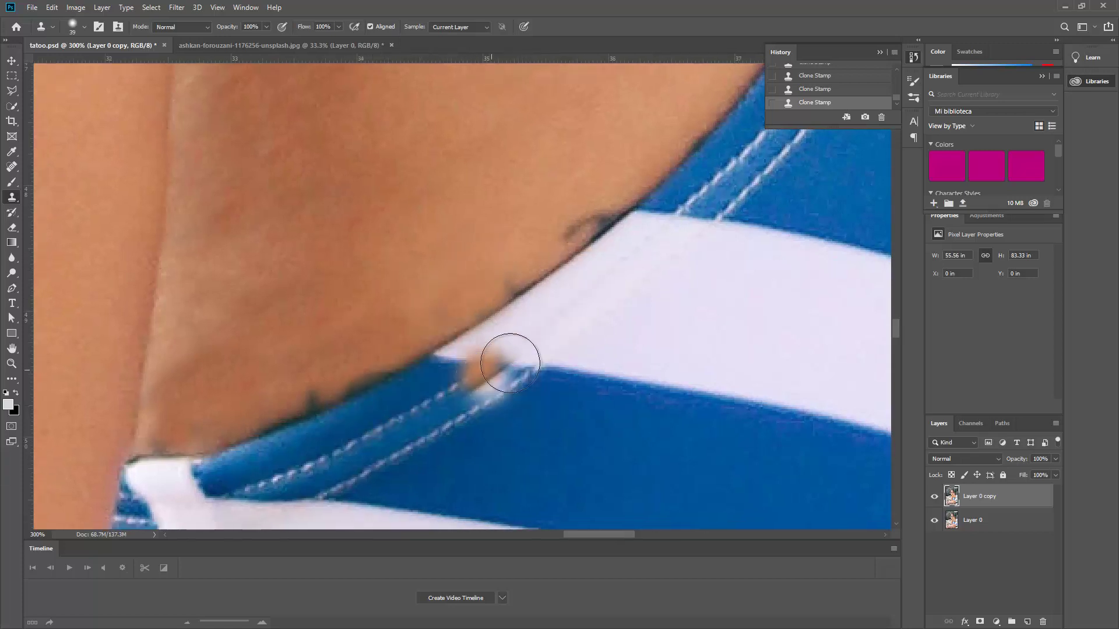
{"action": "mouse_move", "coordinate": [611, 306]}
{"action": "left_mouse_down"}
{"action": "mouse_move", "coordinate": [642, 267]}
{"action": "mouse_move", "coordinate": [519, 342]}
{"action": "left_mouse_up"}
{"action": "left_click_drag", "start_coordinate": [654, 292], "coordinate": [599, 233]}
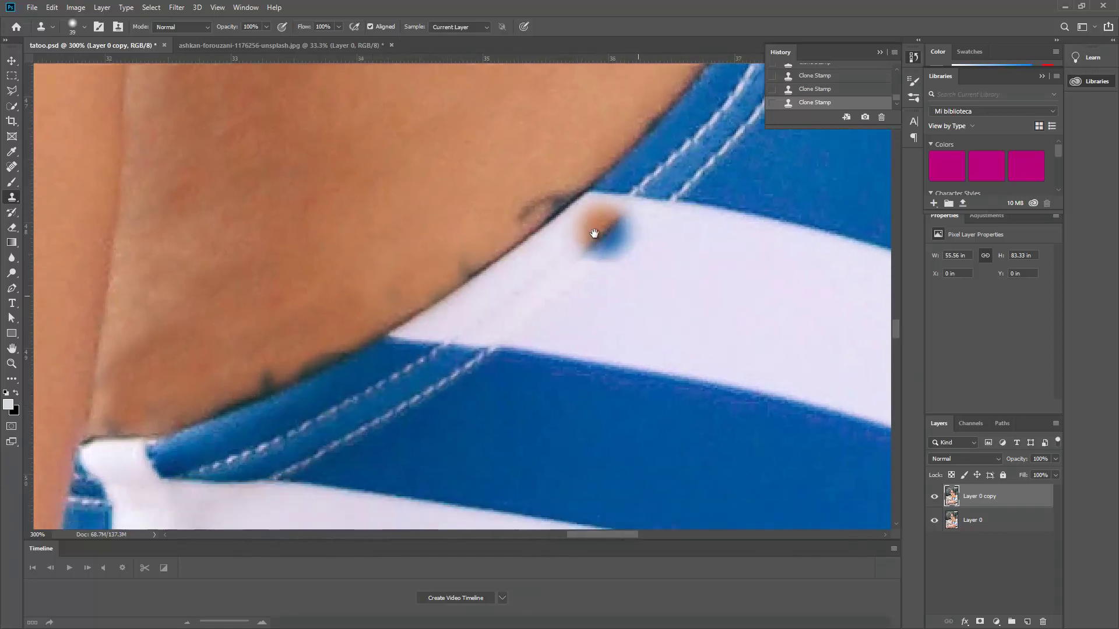
Resample along the strap edge and clone away the dark shadows and blemish above the strap
{"action": "left_click", "coordinate": [431, 312], "text": "alt"}
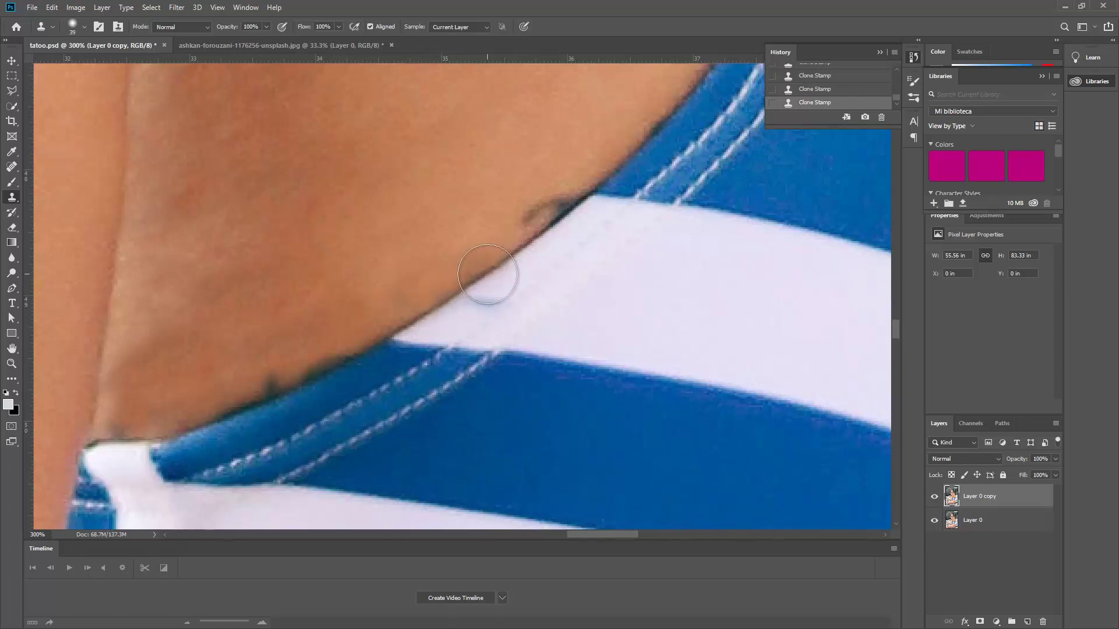
{"action": "left_click", "coordinate": [487, 274]}
{"action": "left_click", "coordinate": [525, 215]}
{"action": "left_click_drag", "start_coordinate": [525, 215], "coordinate": [557, 180]}
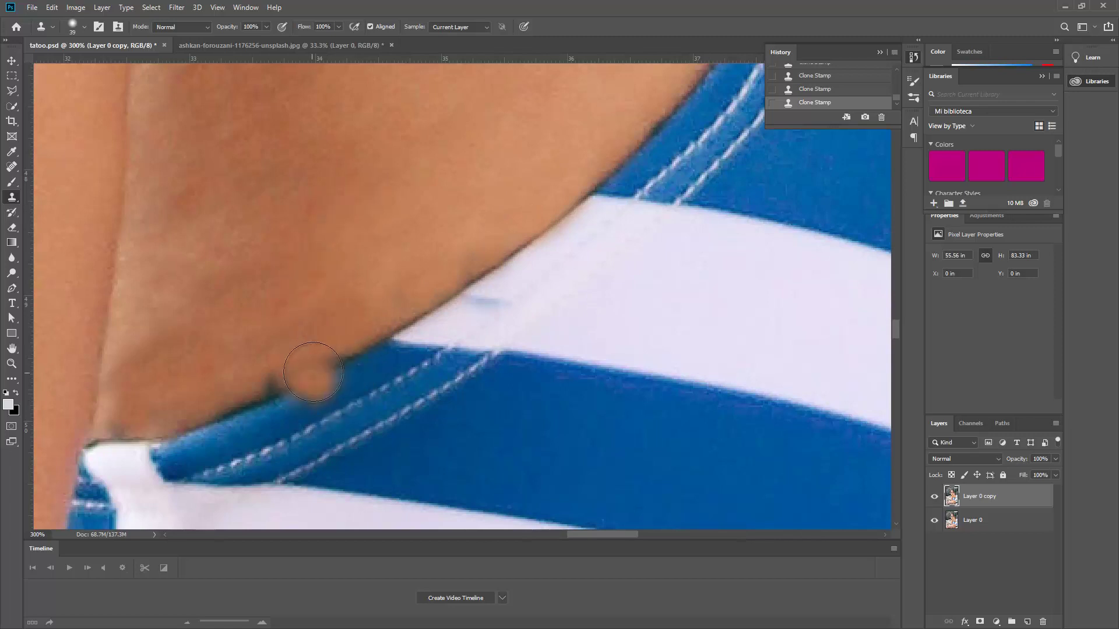
{"action": "mouse_move", "coordinate": [728, 136]}
{"action": "left_mouse_down"}
{"action": "mouse_move", "coordinate": [623, 269]}
{"action": "mouse_move", "coordinate": [687, 201]}
{"action": "mouse_move", "coordinate": [636, 179]}
{"action": "mouse_move", "coordinate": [612, 230]}
{"action": "left_mouse_up"}
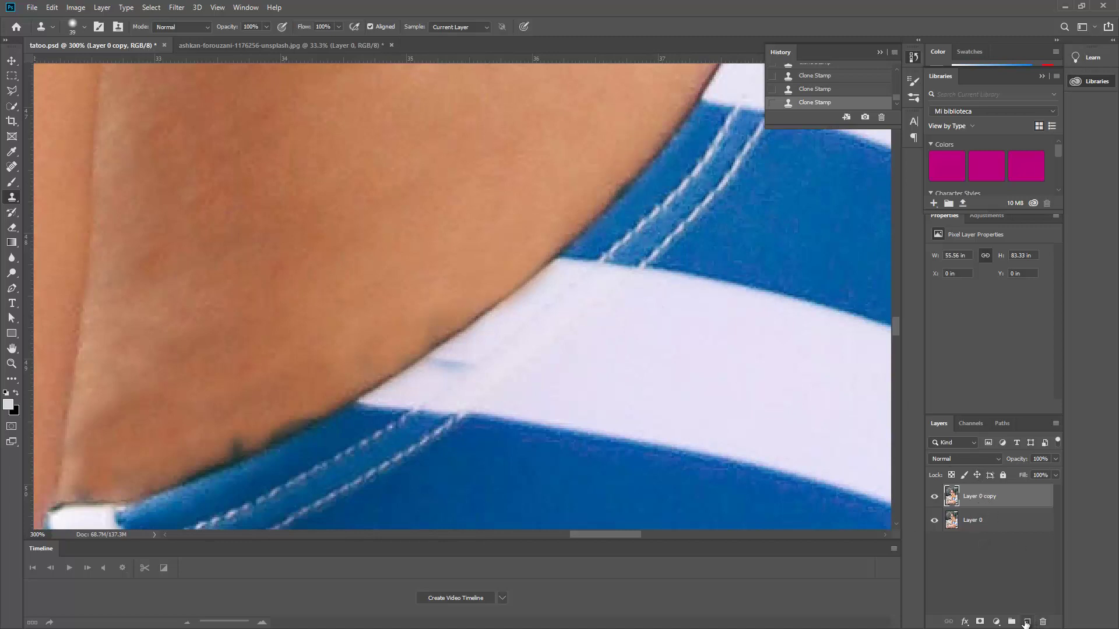
Add Layer 1, clone a small skin patch over the dark spot at the lower edge, and toggle its visibility to check
{"action": "left_click", "coordinate": [1025, 623]}
{"action": "left_click", "coordinate": [985, 520]}
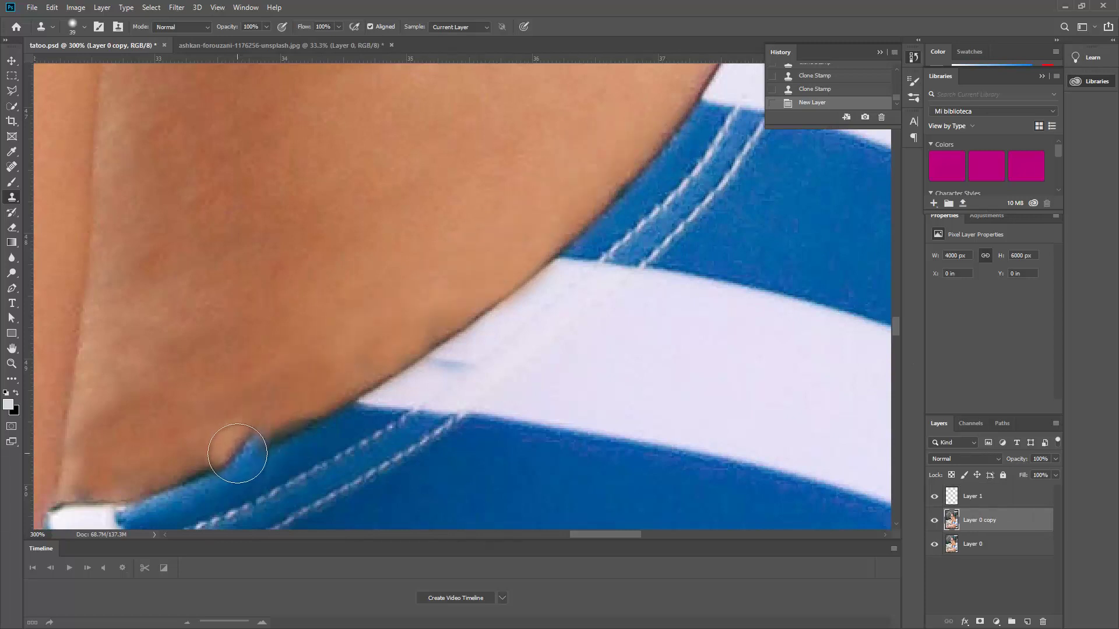
{"action": "left_click", "coordinate": [1000, 498]}
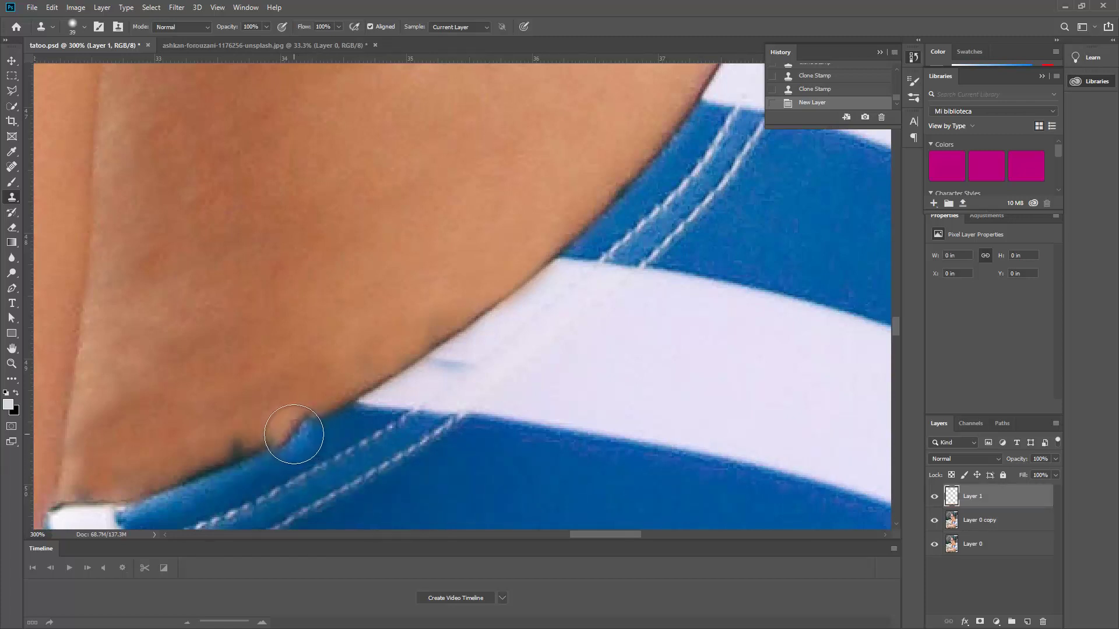
{"action": "left_click_drag", "start_coordinate": [285, 432], "coordinate": [321, 444]}
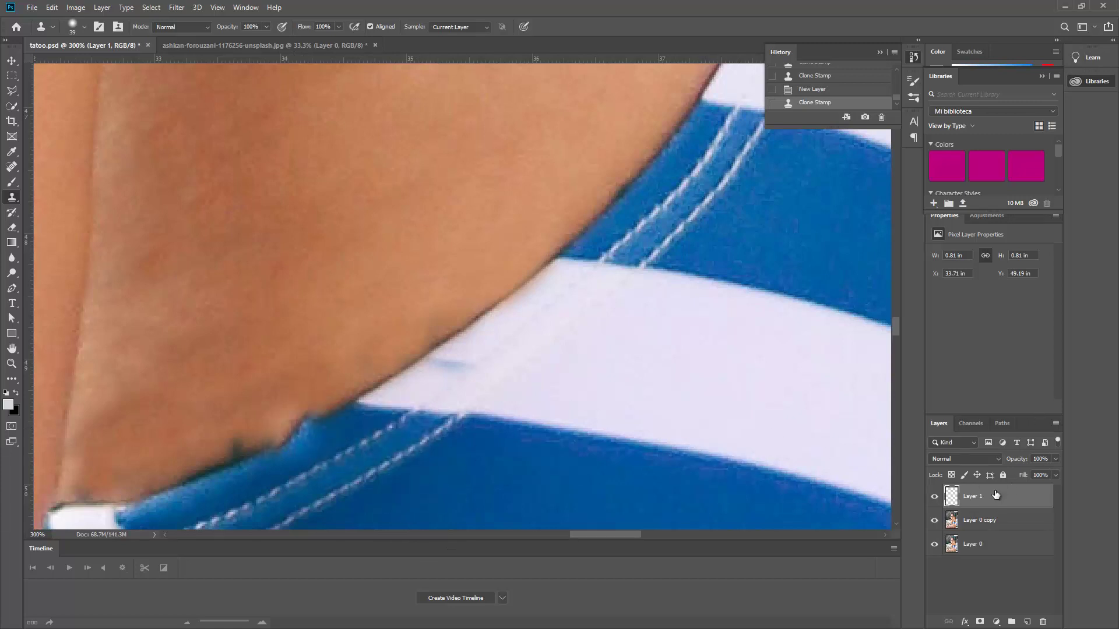
{"action": "left_click", "coordinate": [936, 496]}
Rotate the cloned patch about 27 degrees and apply the transform
{"action": "key", "text": "ctrl+t"}
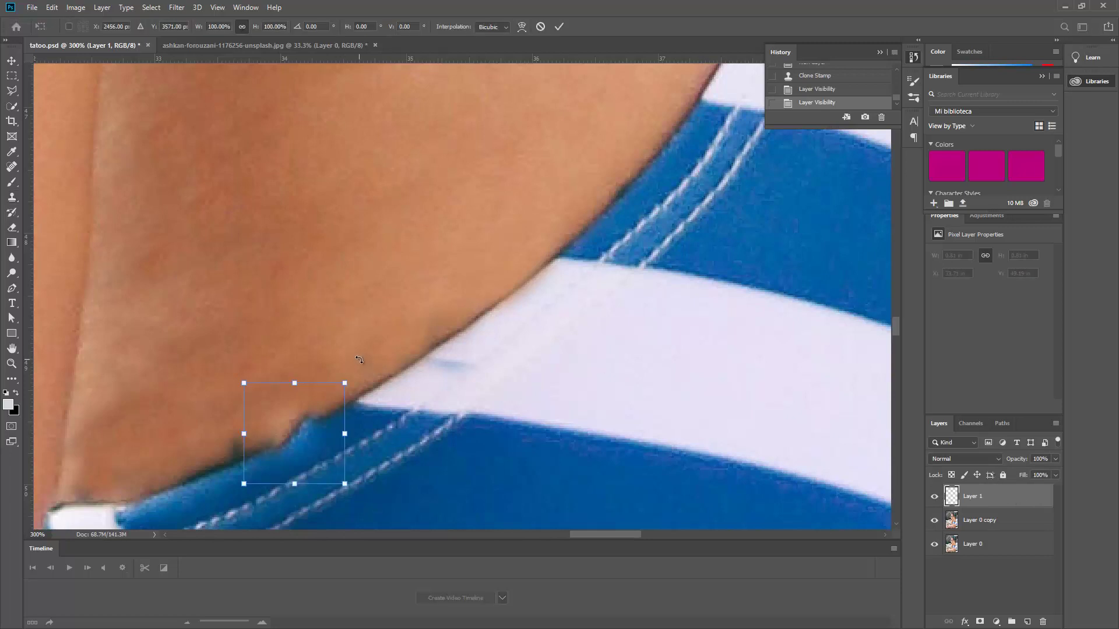
{"action": "mouse_move", "coordinate": [359, 359]}
{"action": "left_mouse_down"}
{"action": "mouse_move", "coordinate": [345, 414]}
{"action": "mouse_move", "coordinate": [290, 443]}
{"action": "left_mouse_up"}
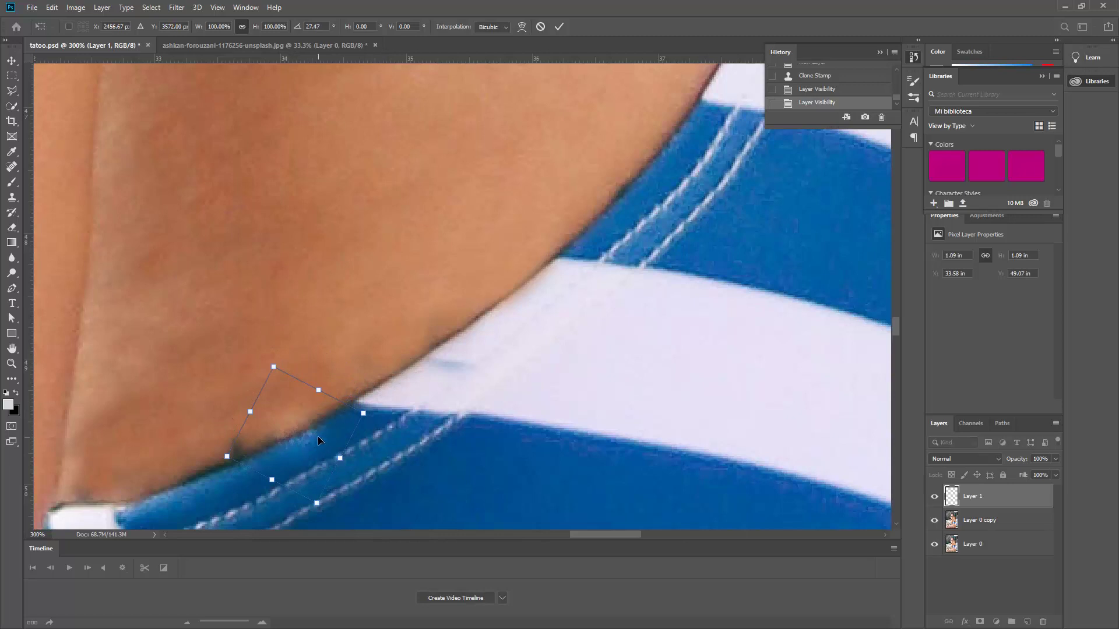
{"action": "key", "text": "Return"}
{"action": "key", "text": "s"}
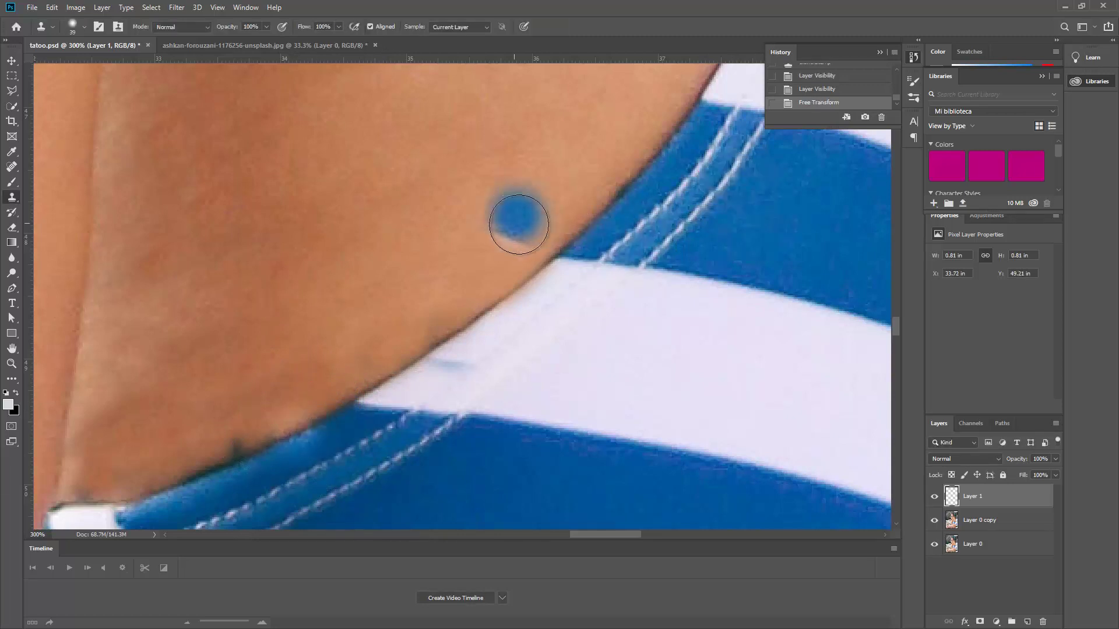
{"action": "right_click", "coordinate": [987, 500]}
{"action": "key", "text": "Escape"}
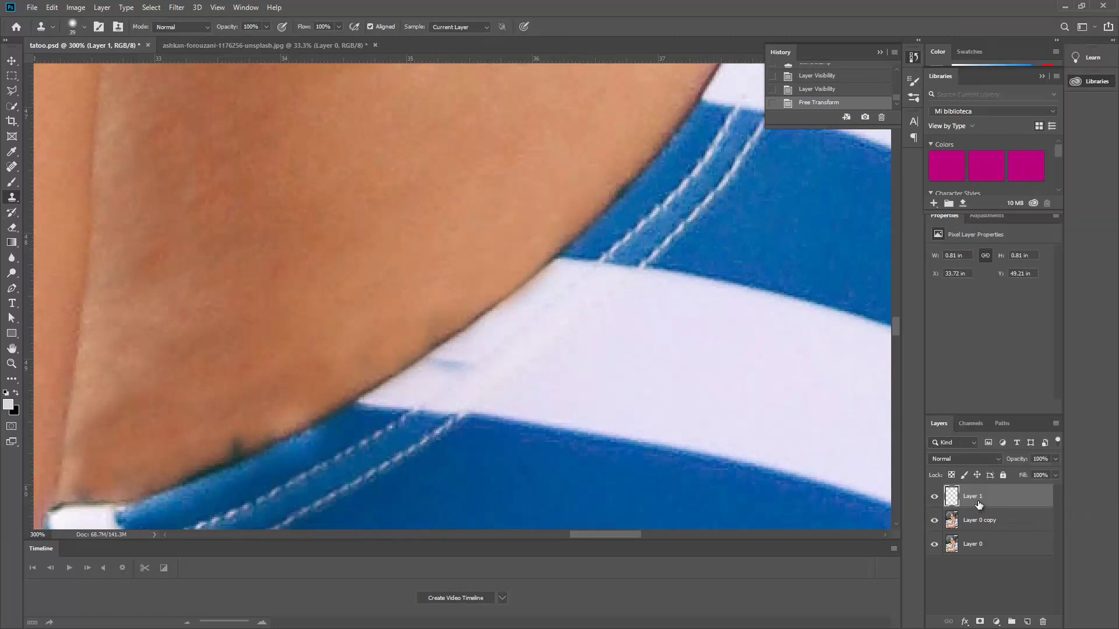
Duplicate the patch layer and move the copy onto the skin edge, scaled to about 109%
{"action": "key", "text": "ctrl+j"}
{"action": "key", "text": "ctrl+t"}
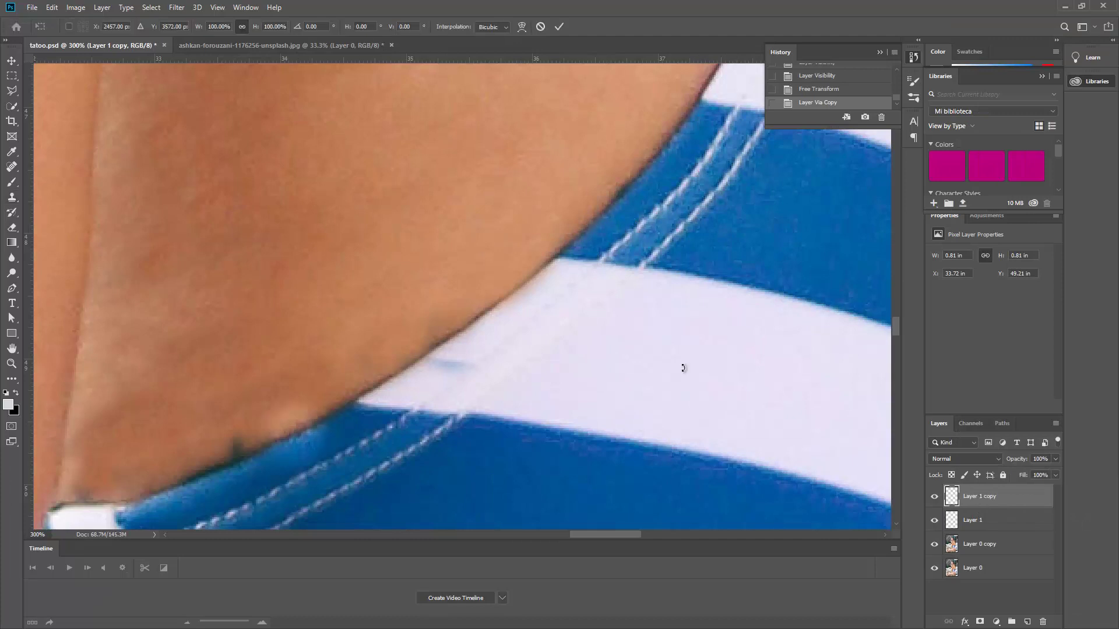
{"action": "left_click_drag", "start_coordinate": [235, 459], "coordinate": [221, 479]}
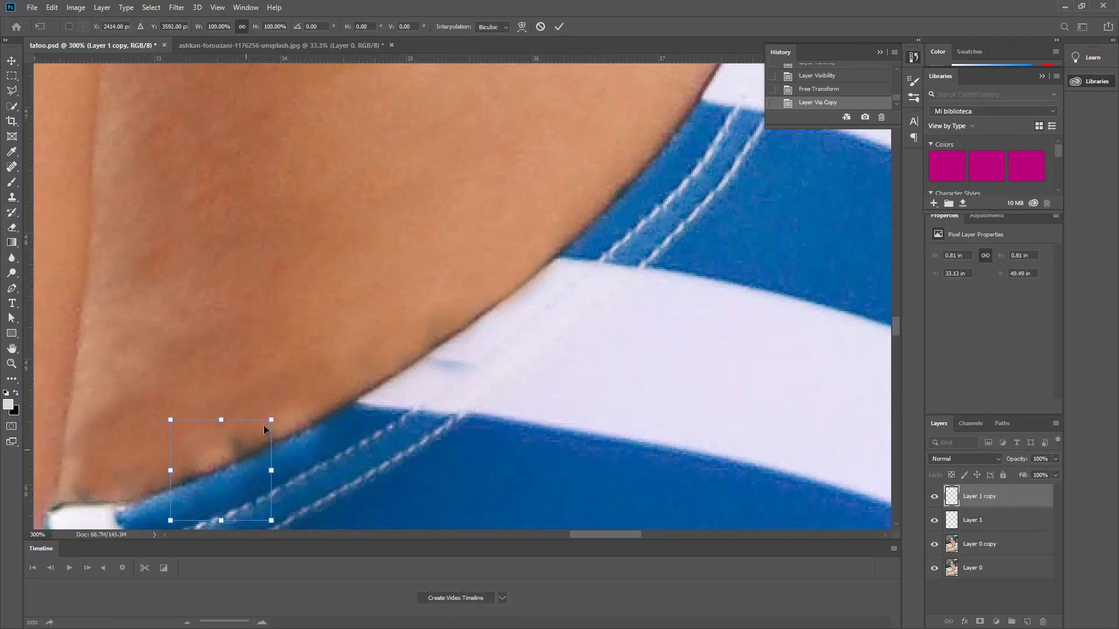
{"action": "left_click_drag", "start_coordinate": [274, 417], "coordinate": [283, 409]}
{"action": "left_click_drag", "start_coordinate": [214, 463], "coordinate": [209, 467]}
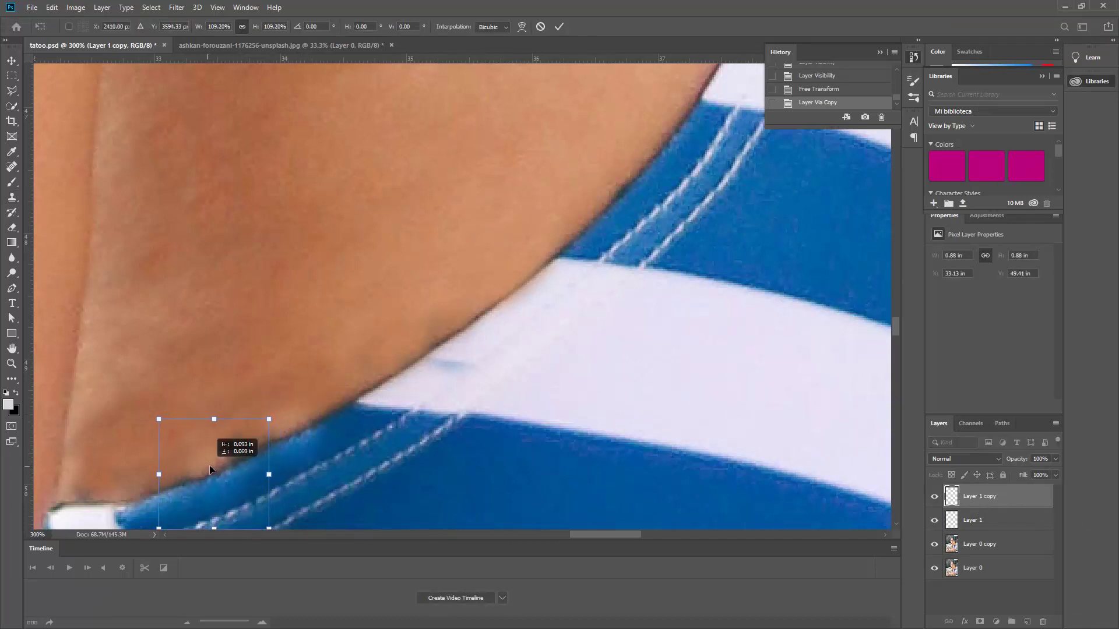
{"action": "key", "text": "Return"}
Clone skin over the white blob on the swimsuit edge
{"action": "key", "text": "s"}
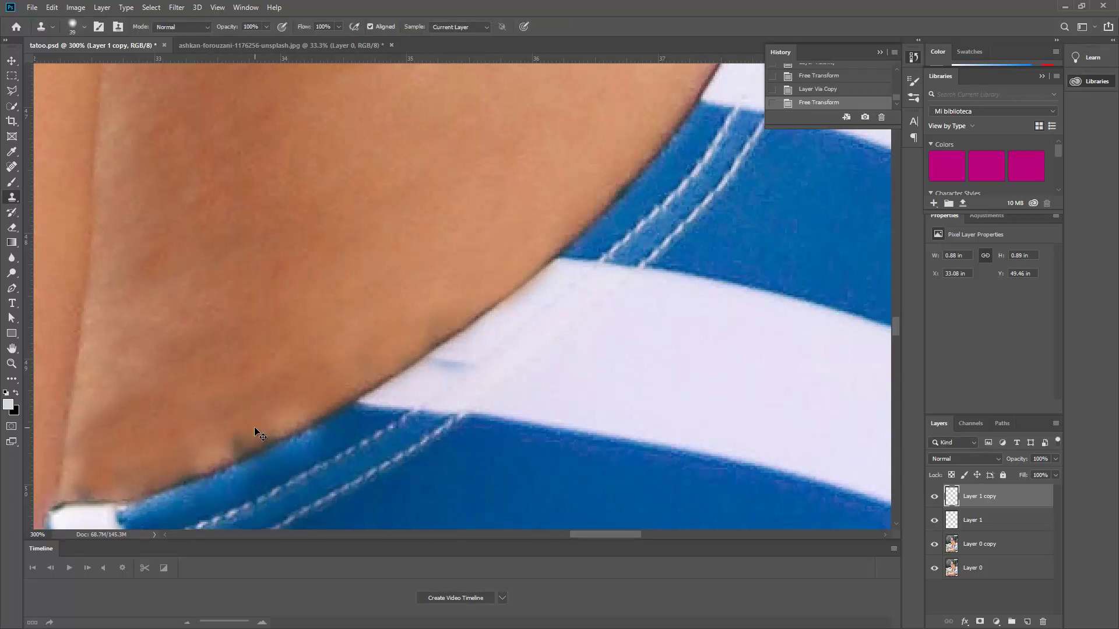
{"action": "key", "text": "ctrl+minus"}
{"action": "key", "text": "ctrl+minus"}
{"action": "key", "text": "ctrl+minus"}
{"action": "key", "text": "ctrl+minus"}
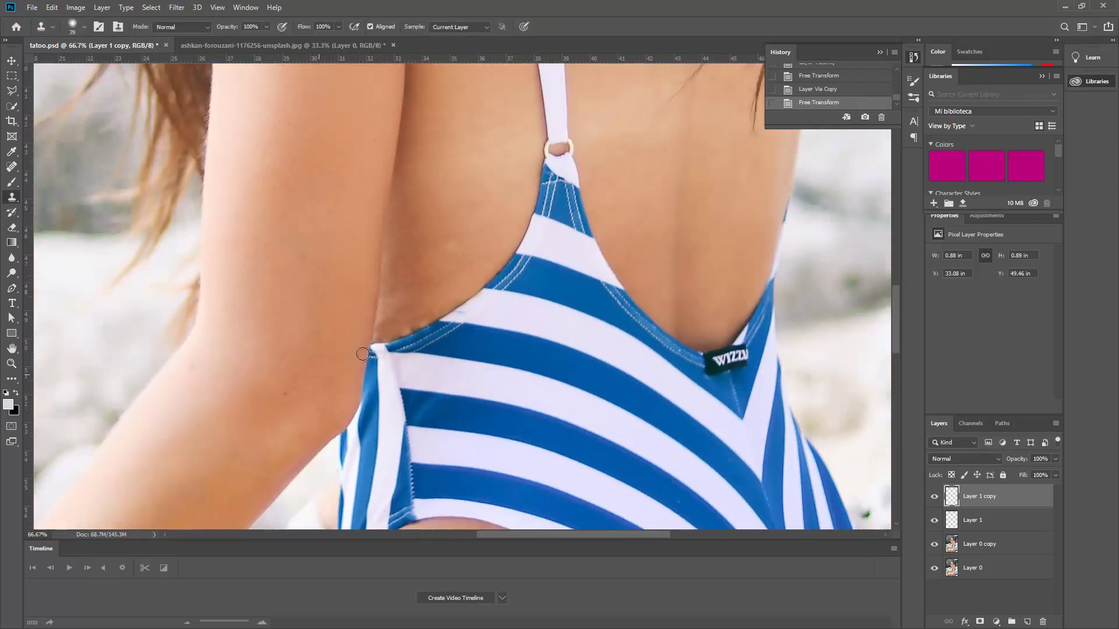
{"action": "key", "text": "ctrl+plus"}
{"action": "key", "text": "ctrl+plus"}
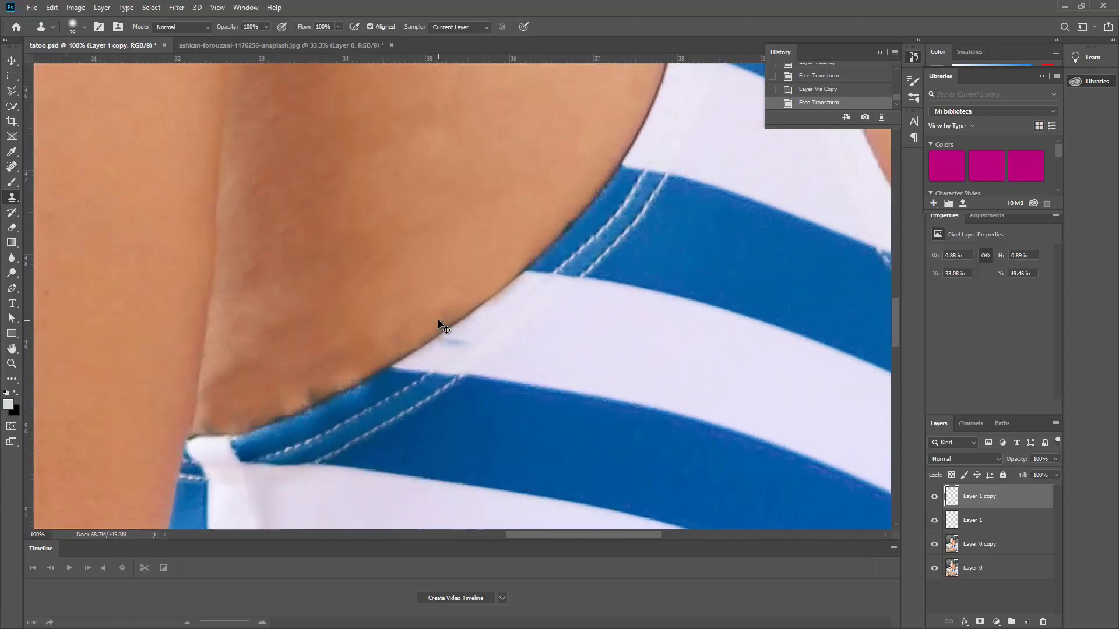
{"action": "left_click", "coordinate": [448, 319]}
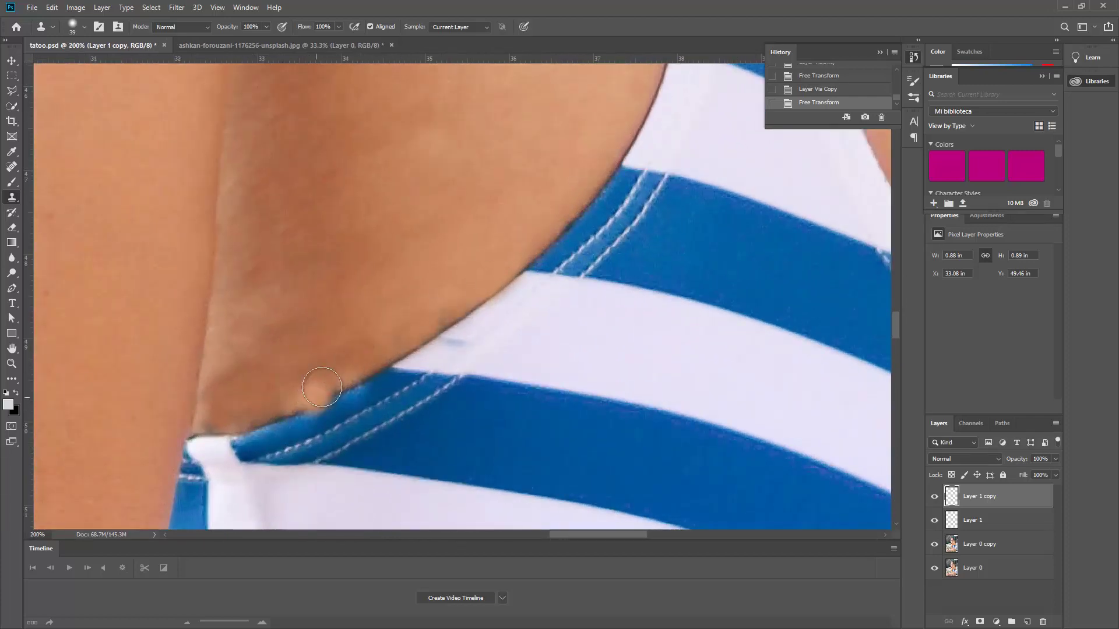
Select Layer 1 together with Layer 1 copy and merge them with Merge Layers
{"action": "key", "text": "ctrl+plus"}
{"action": "scroll", "coordinate": [862, 400], "scroll_direction": "down", "scroll_amount": 1}
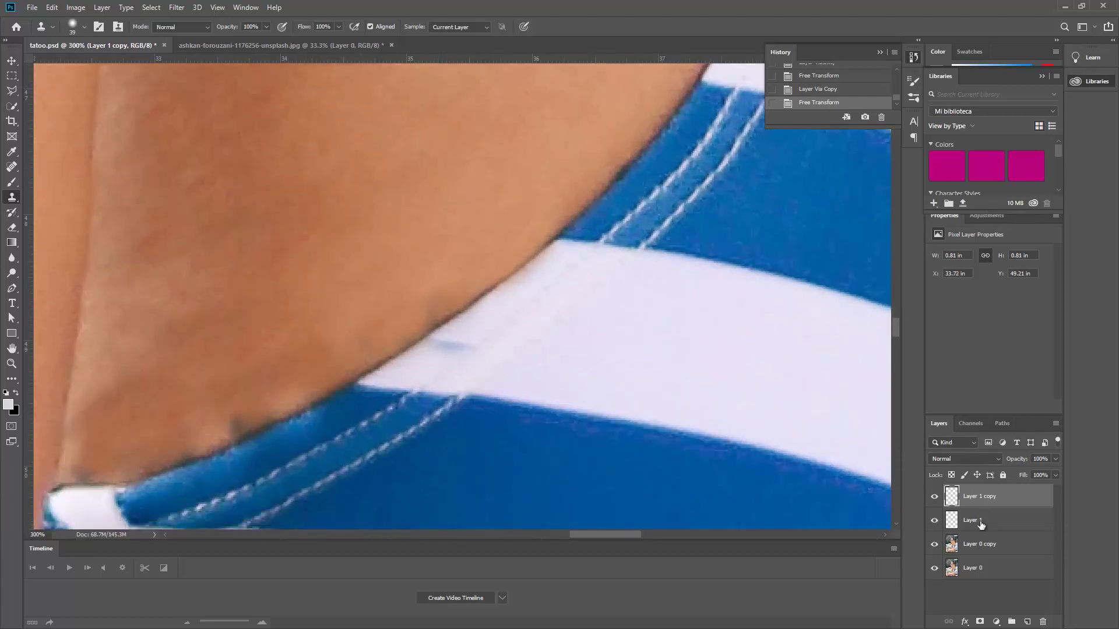
{"action": "left_click", "coordinate": [955, 513], "text": "shift"}
{"action": "right_click", "coordinate": [1003, 520]}
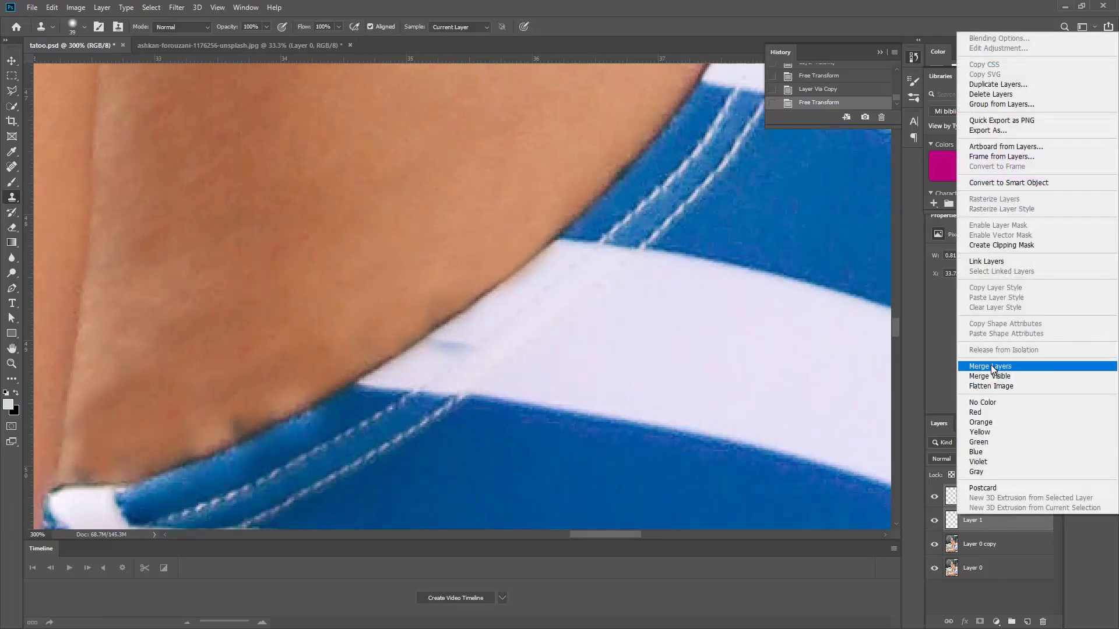
{"action": "left_click", "coordinate": [990, 366]}
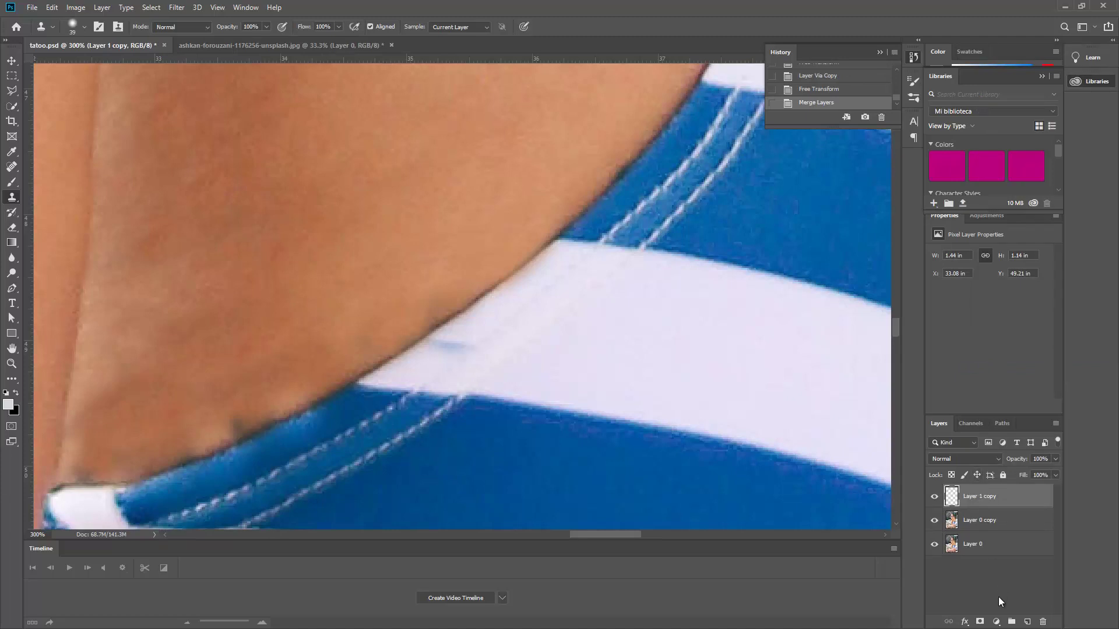
{"action": "left_click", "coordinate": [996, 622]}
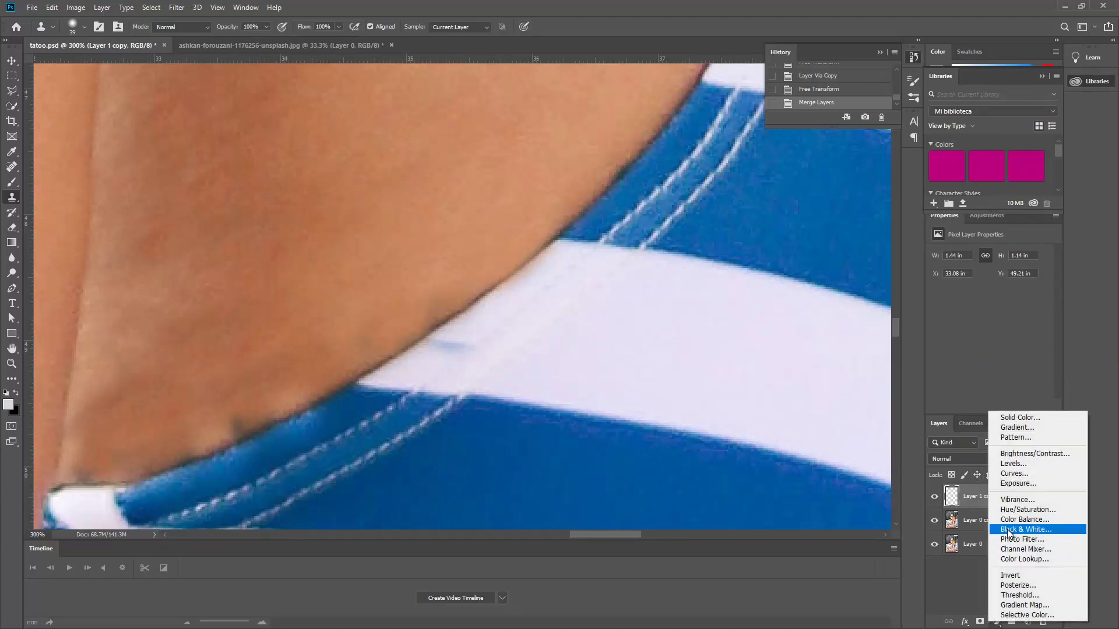
Add a Brightness/Contrast adjustment clipped to the patch layer, with brightness set to -24
{"action": "left_click", "coordinate": [1033, 454]}
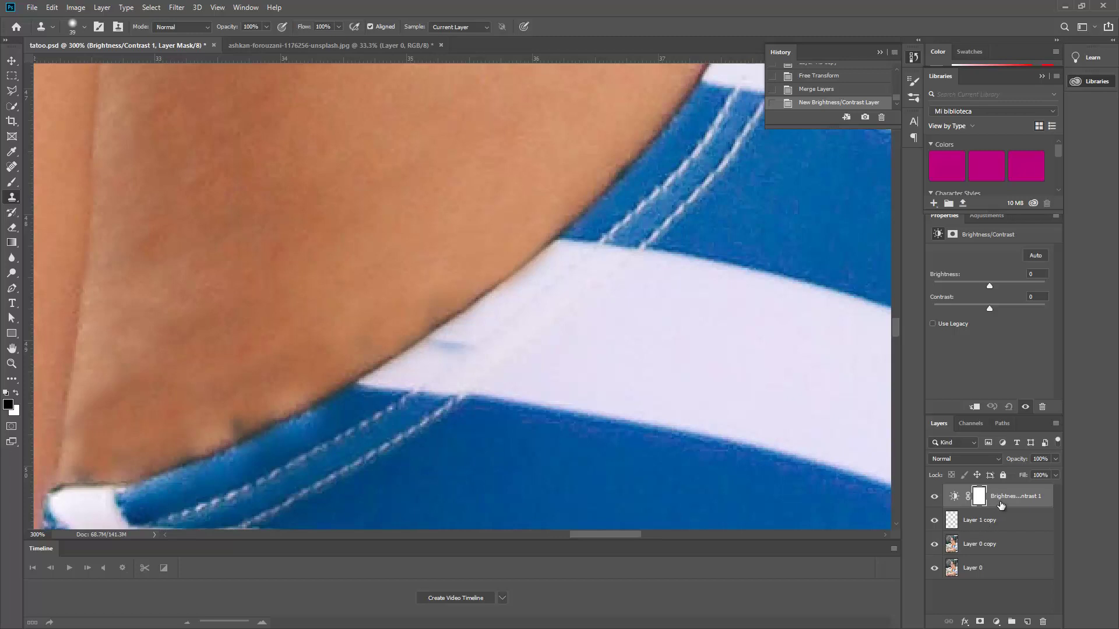
{"action": "right_click", "coordinate": [1000, 495]}
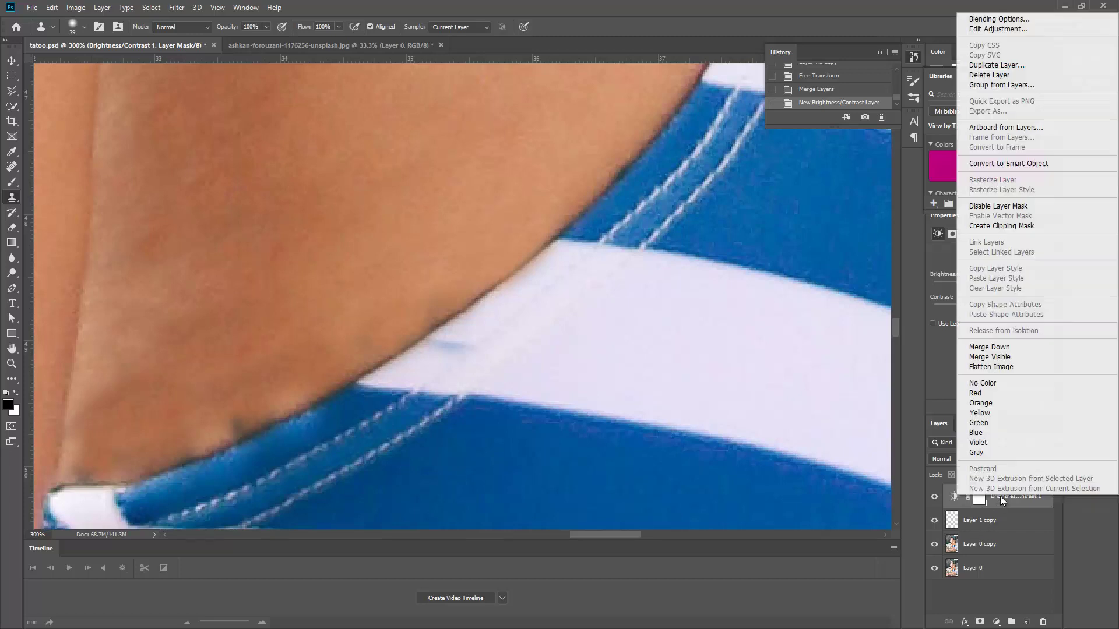
{"action": "left_click", "coordinate": [1011, 227]}
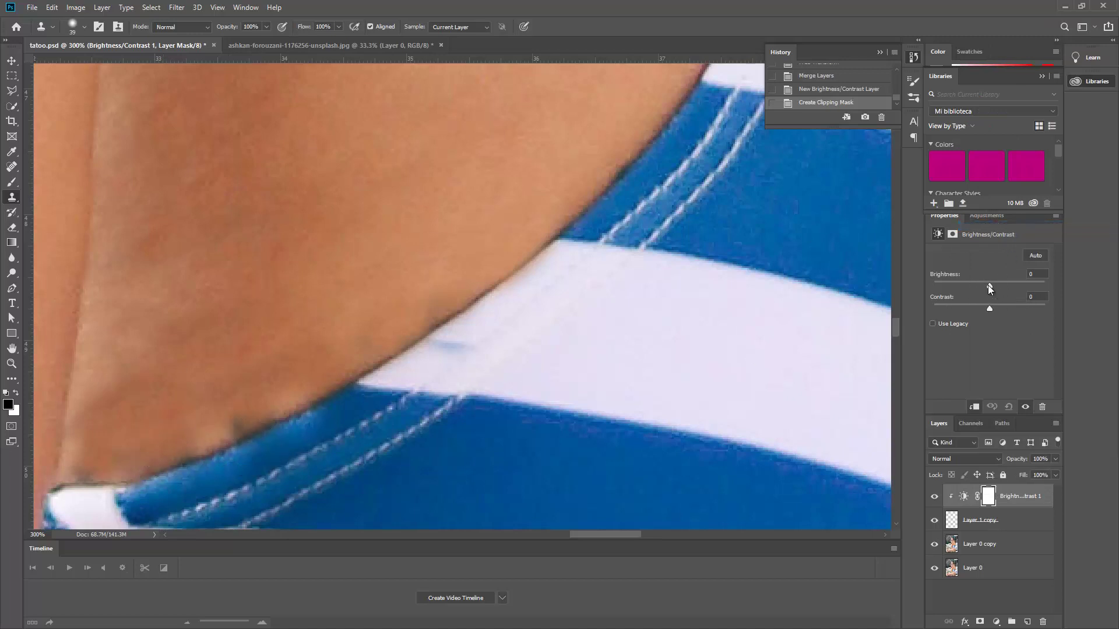
{"action": "mouse_move", "coordinate": [989, 289]}
{"action": "left_mouse_down"}
{"action": "mouse_move", "coordinate": [1037, 285]}
{"action": "mouse_move", "coordinate": [970, 294]}
{"action": "mouse_move", "coordinate": [1011, 308]}
{"action": "left_mouse_up"}
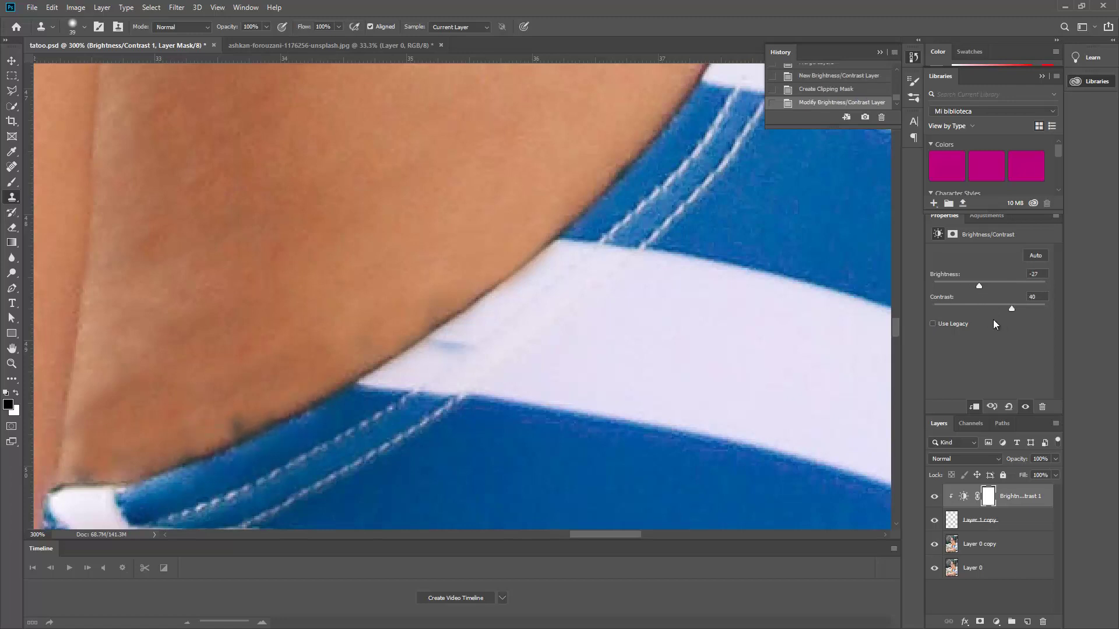
{"action": "type", "text": "0"}
{"action": "key", "text": "Tab"}
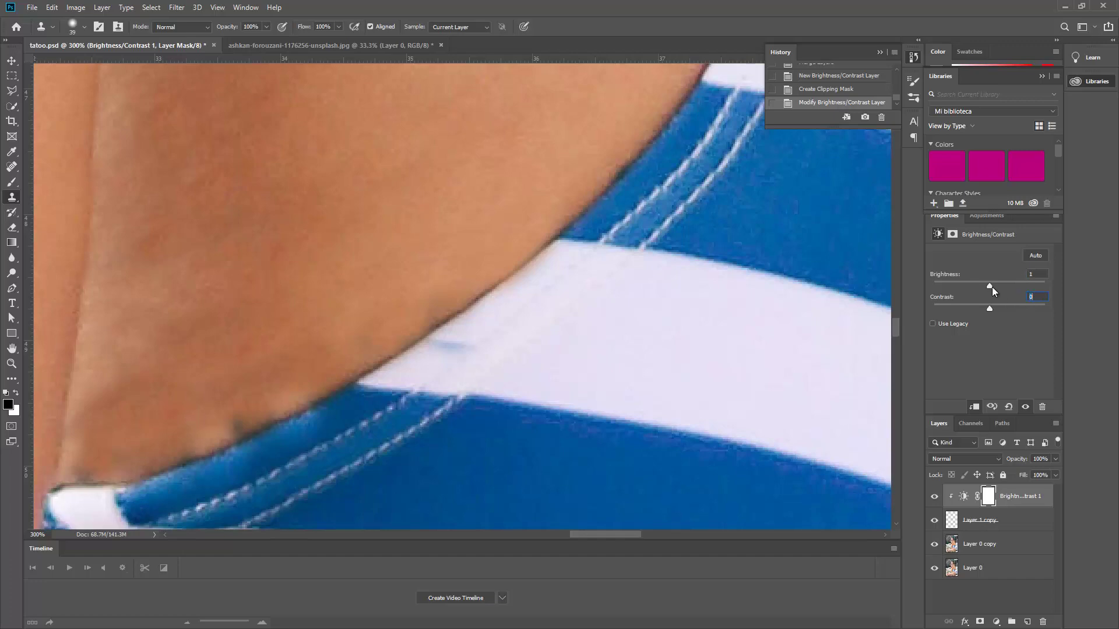
{"action": "left_click_drag", "start_coordinate": [989, 287], "coordinate": [981, 289]}
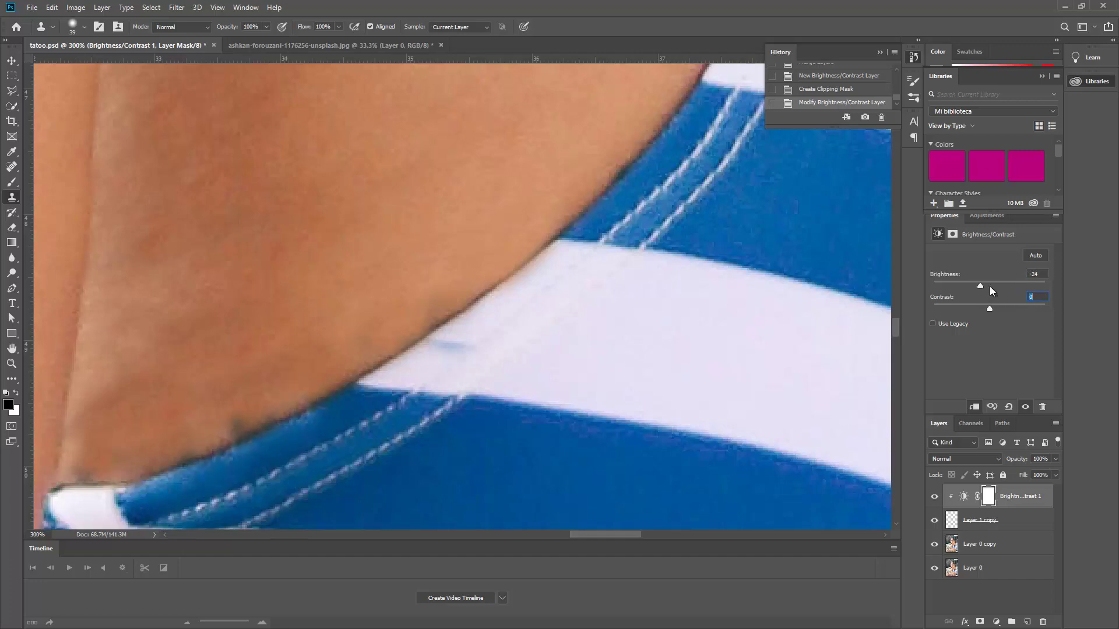
{"action": "key", "text": "ctrl+minus"}
{"action": "key", "text": "ctrl+minus"}
{"action": "key", "text": "ctrl+minus"}
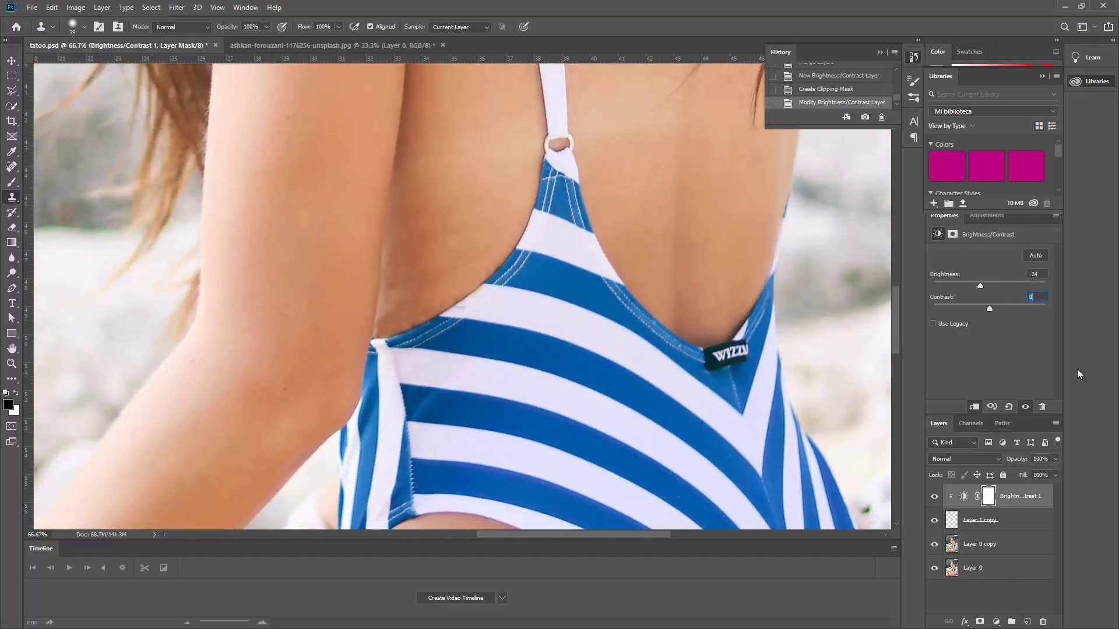
Toggle the Brightness/Contrast adjustment off and on to compare before and after
{"action": "left_click", "coordinate": [934, 498]}
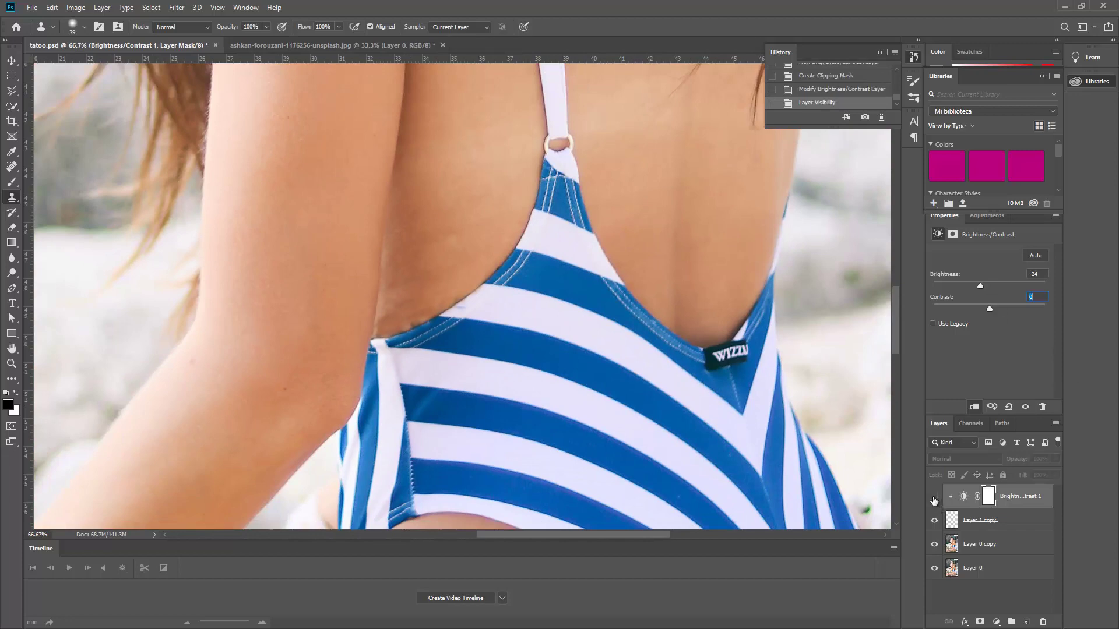
{"action": "left_click", "coordinate": [934, 497]}
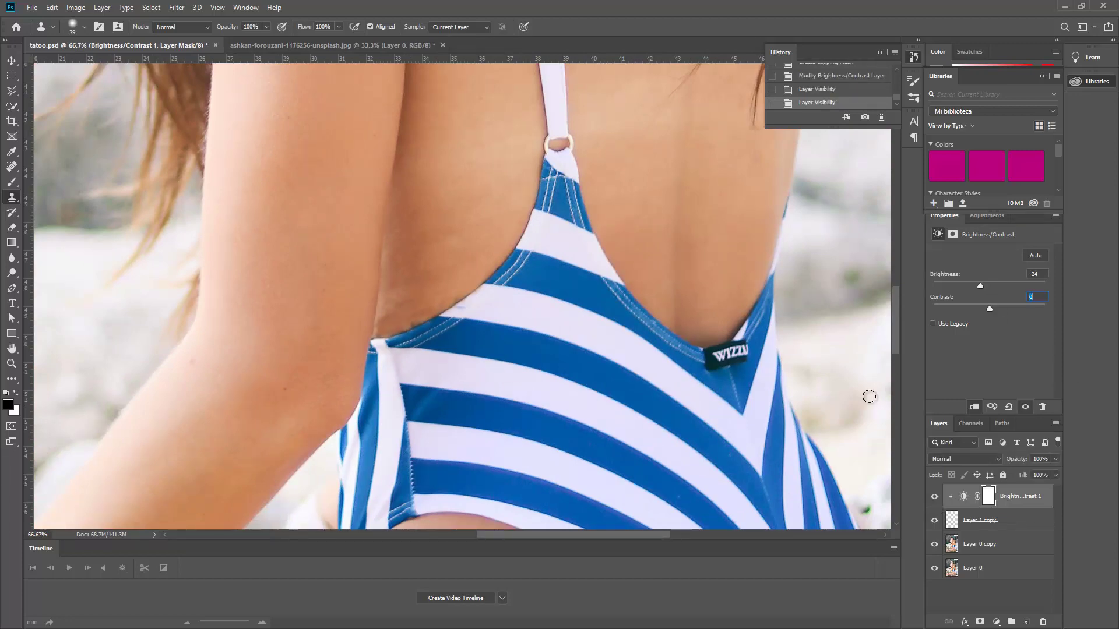
{"action": "key", "text": "ctrl+plus"}
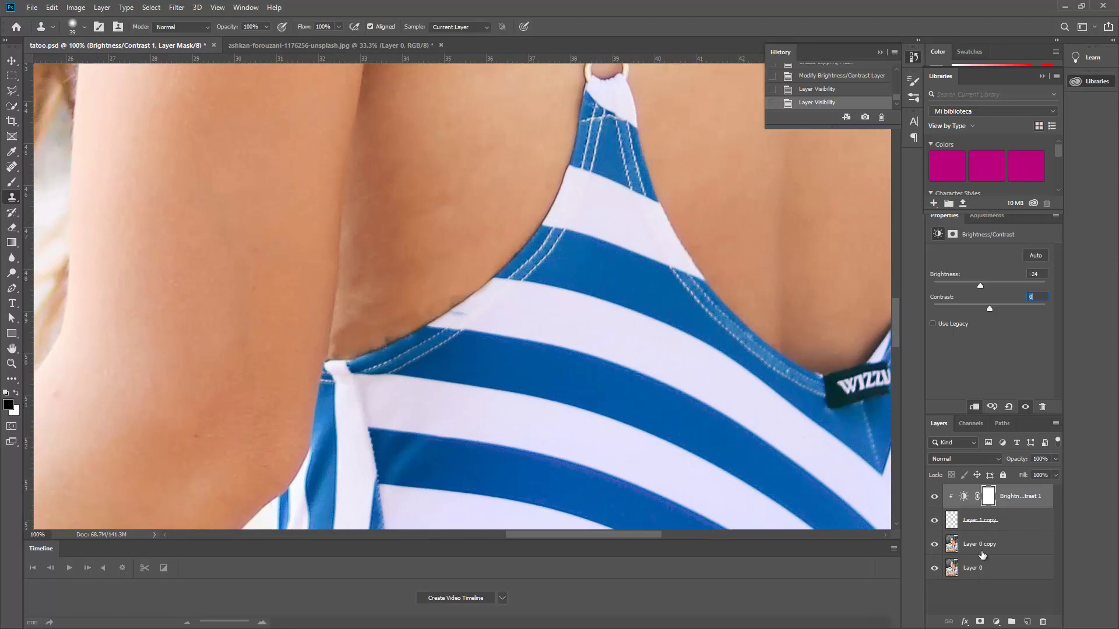
Merge the adjustment, patch and Layer 0 copy into a single layer
{"action": "left_click", "coordinate": [982, 545], "text": "shift"}
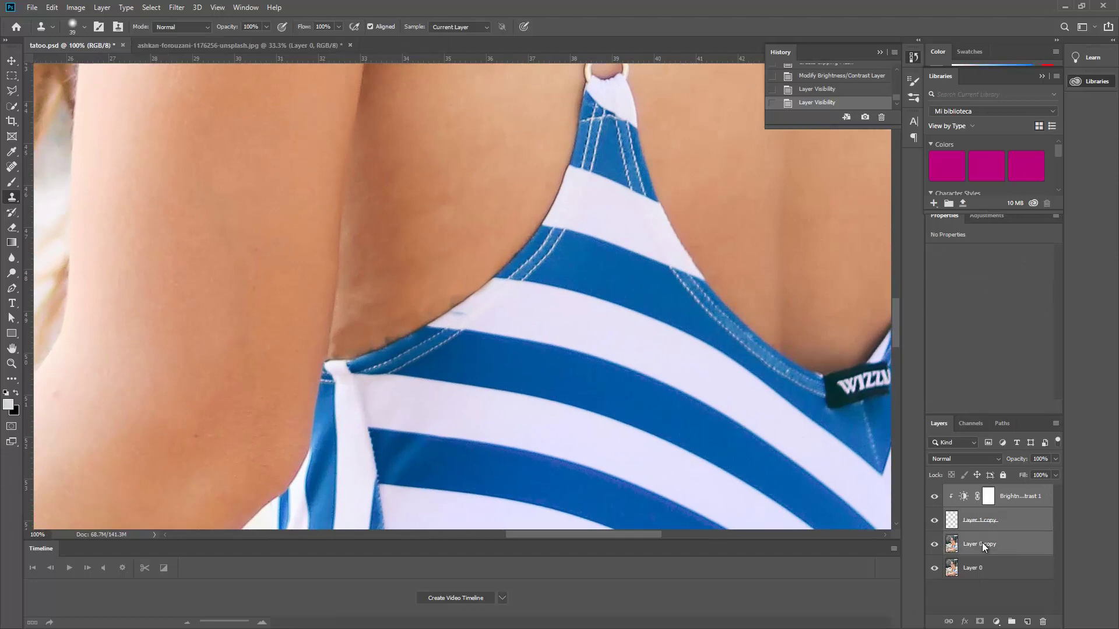
{"action": "right_click", "coordinate": [981, 543]}
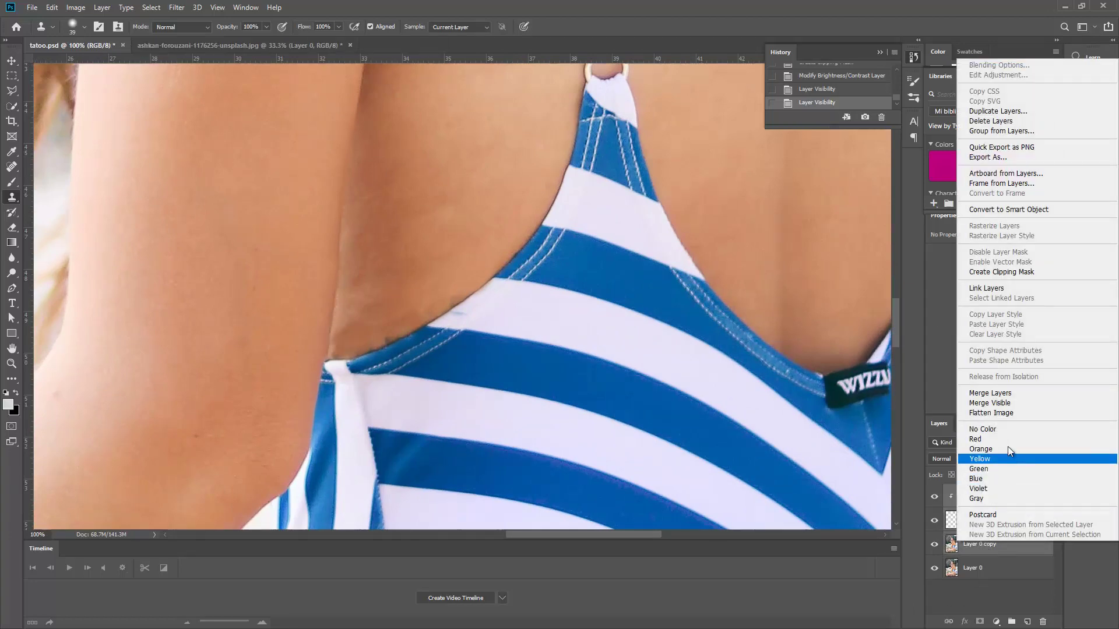
{"action": "left_click", "coordinate": [994, 394]}
{"action": "key", "text": "ctrl+plus"}
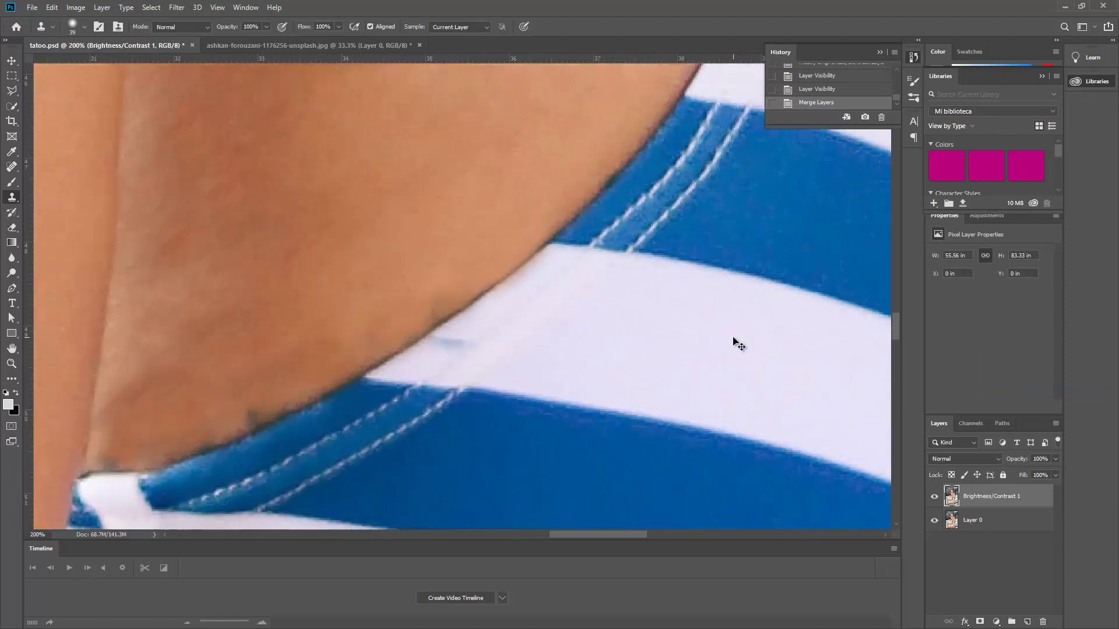
{"action": "key", "text": "ctrl+plus"}
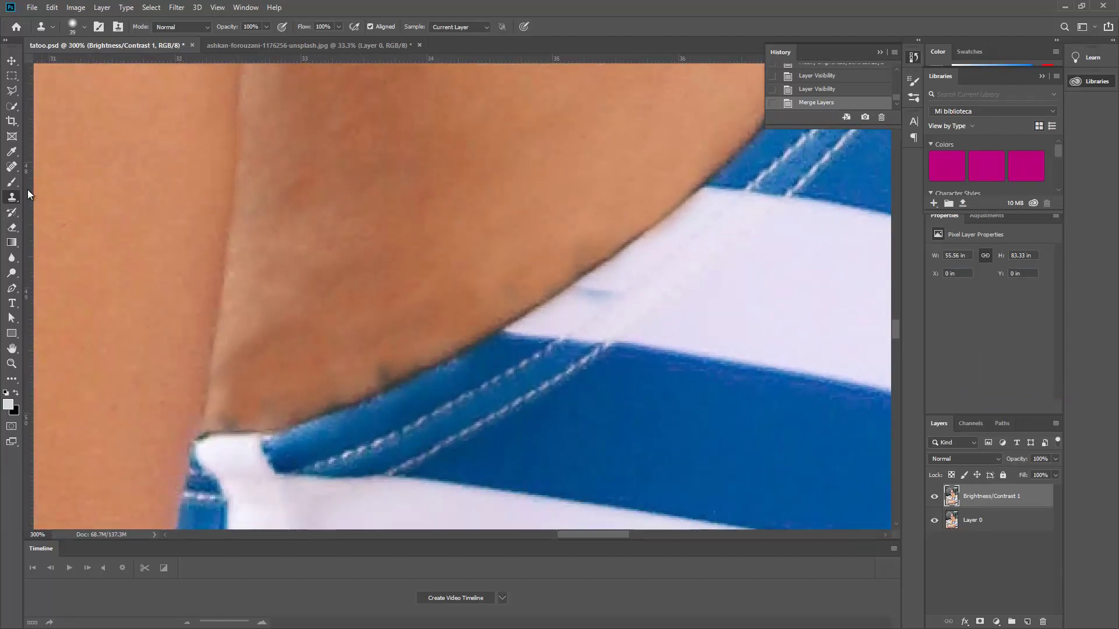
Blur the skin-to-swimsuit edge using the Blur tool at 20% hardness
{"action": "left_click", "coordinate": [12, 258]}
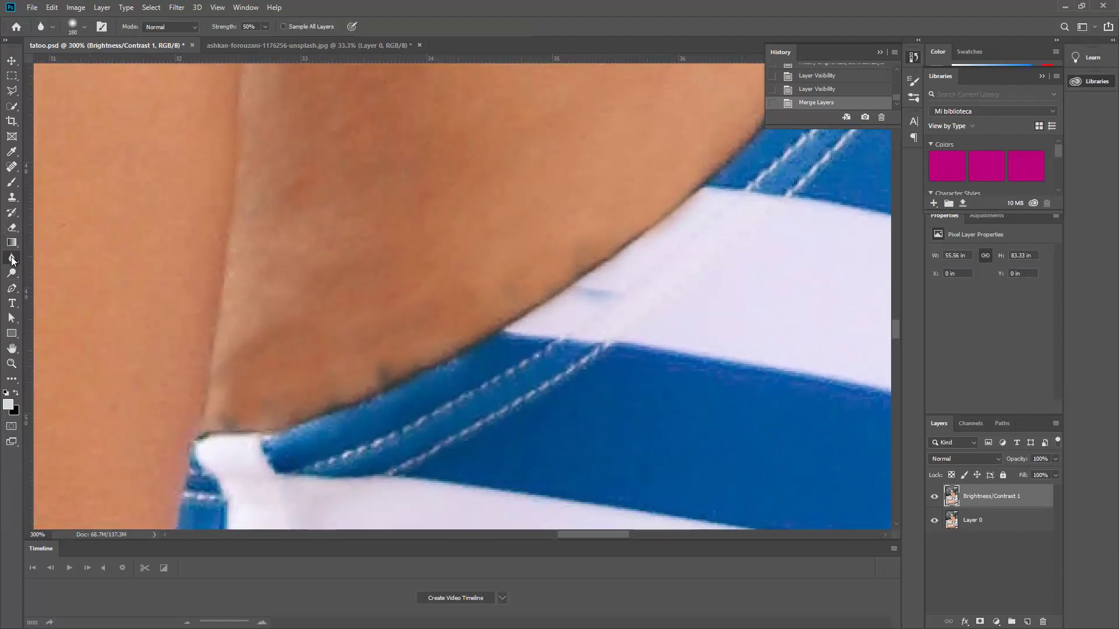
{"action": "left_click", "coordinate": [85, 25]}
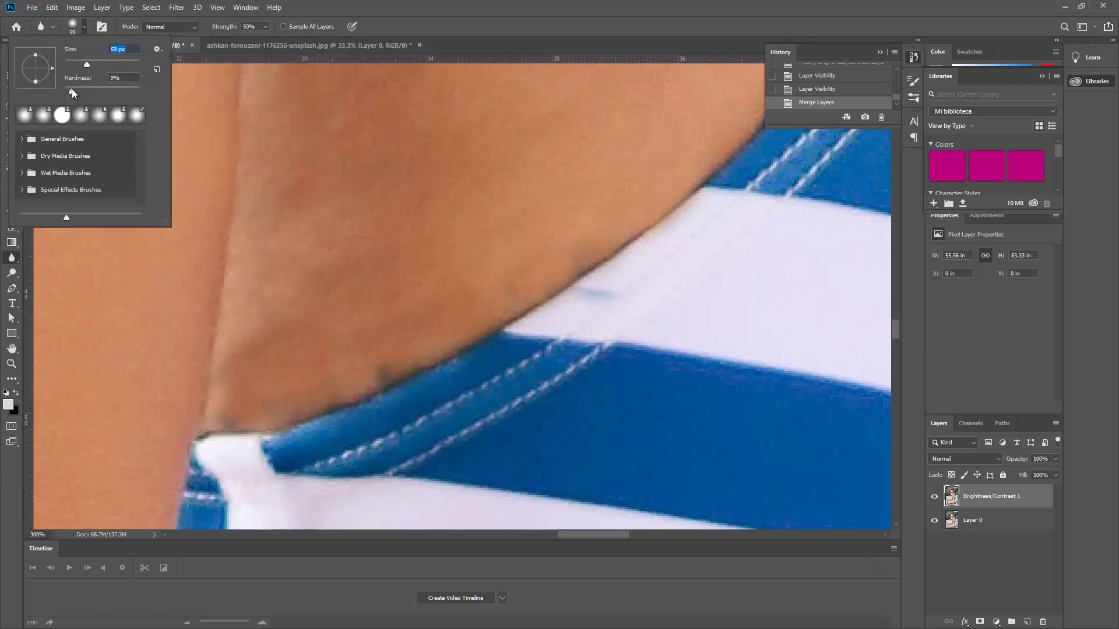
{"action": "left_click_drag", "start_coordinate": [71, 91], "coordinate": [80, 91]}
{"action": "key", "text": "Return"}
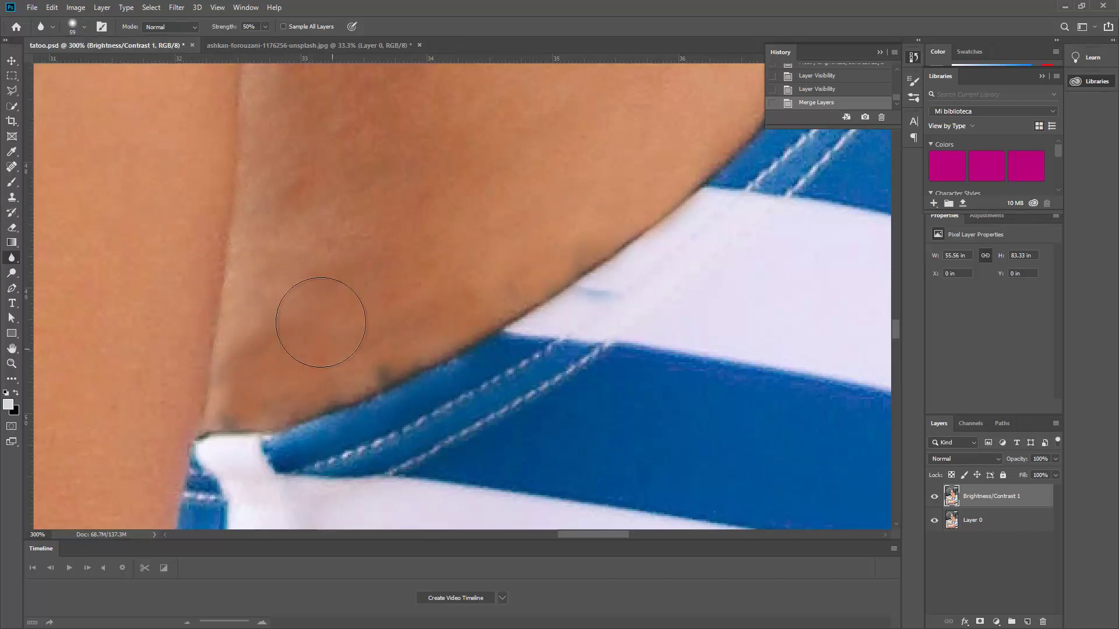
{"action": "left_click_drag", "start_coordinate": [321, 322], "coordinate": [506, 267]}
{"action": "left_click_drag", "start_coordinate": [332, 277], "coordinate": [295, 302]}
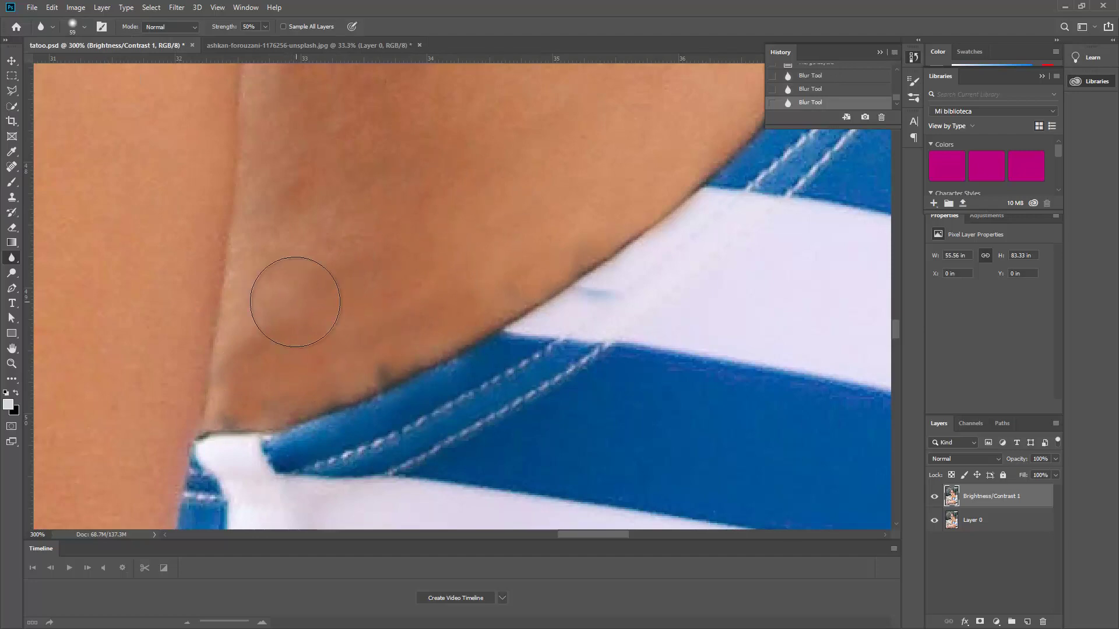
Zoom out to view the face and shoulder, and undo the last blur stroke
{"action": "key", "text": "ctrl+minus"}
{"action": "key", "text": "ctrl+minus"}
{"action": "key", "text": "ctrl+minus"}
{"action": "key", "text": "ctrl+minus"}
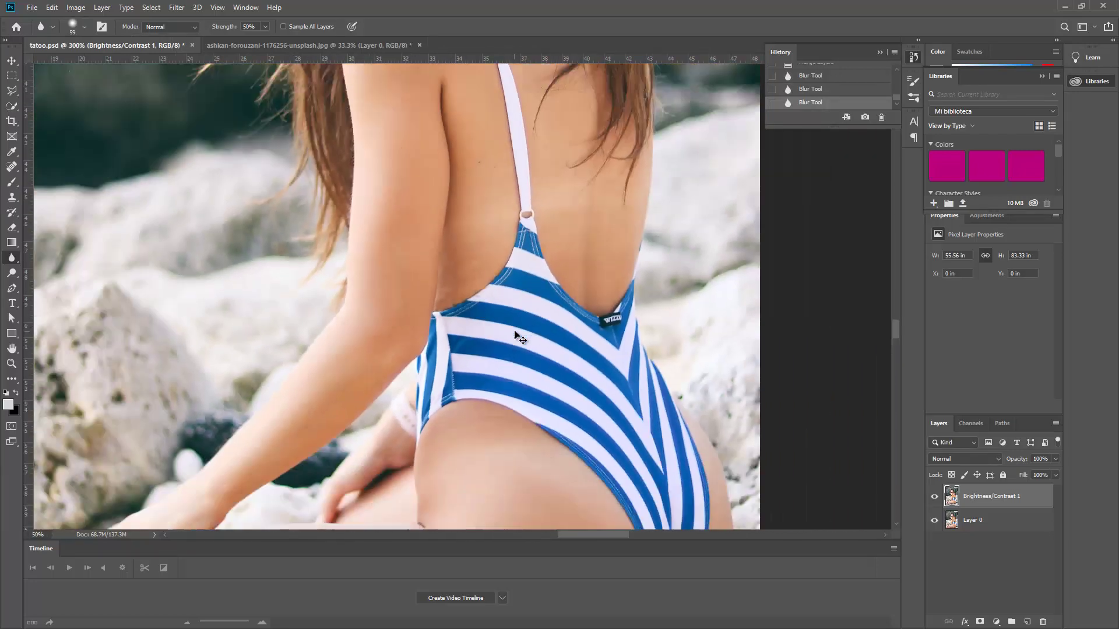
{"action": "key", "text": "ctrl+minus"}
{"action": "key", "text": "ctrl+minus"}
{"action": "key", "text": "ctrl+minus"}
{"action": "mouse_move", "coordinate": [384, 259]}
{"action": "left_mouse_down"}
{"action": "mouse_move", "coordinate": [410, 259]}
{"action": "mouse_move", "coordinate": [433, 304]}
{"action": "left_mouse_up"}
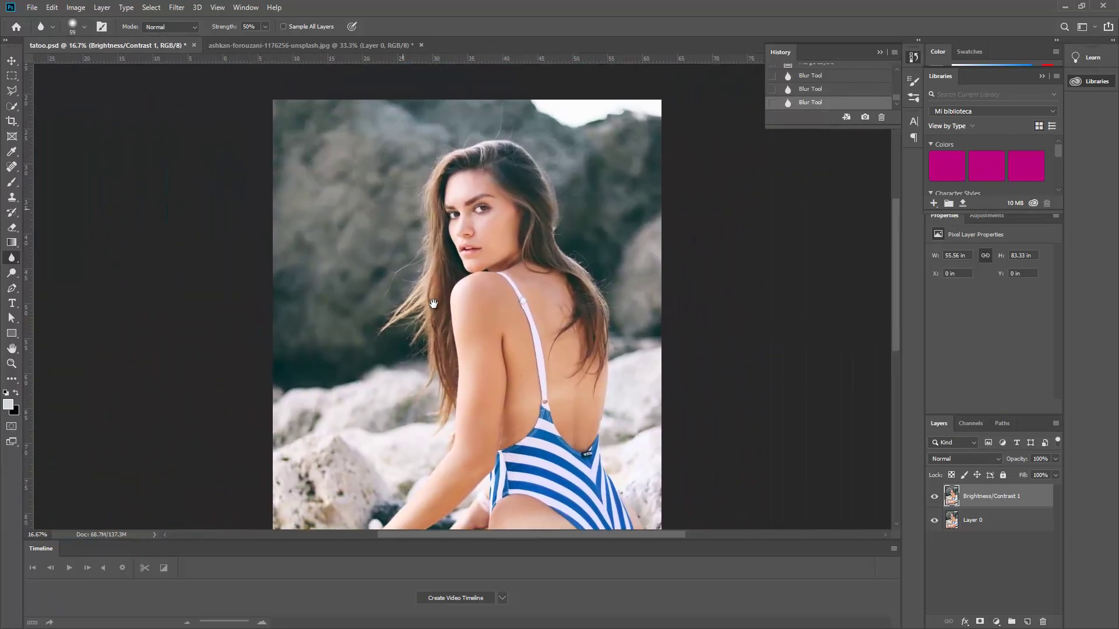
{"action": "scroll", "coordinate": [433, 303], "scroll_direction": "up", "scroll_amount": 2}
{"action": "scroll", "coordinate": [434, 303], "scroll_direction": "up", "scroll_amount": 2}
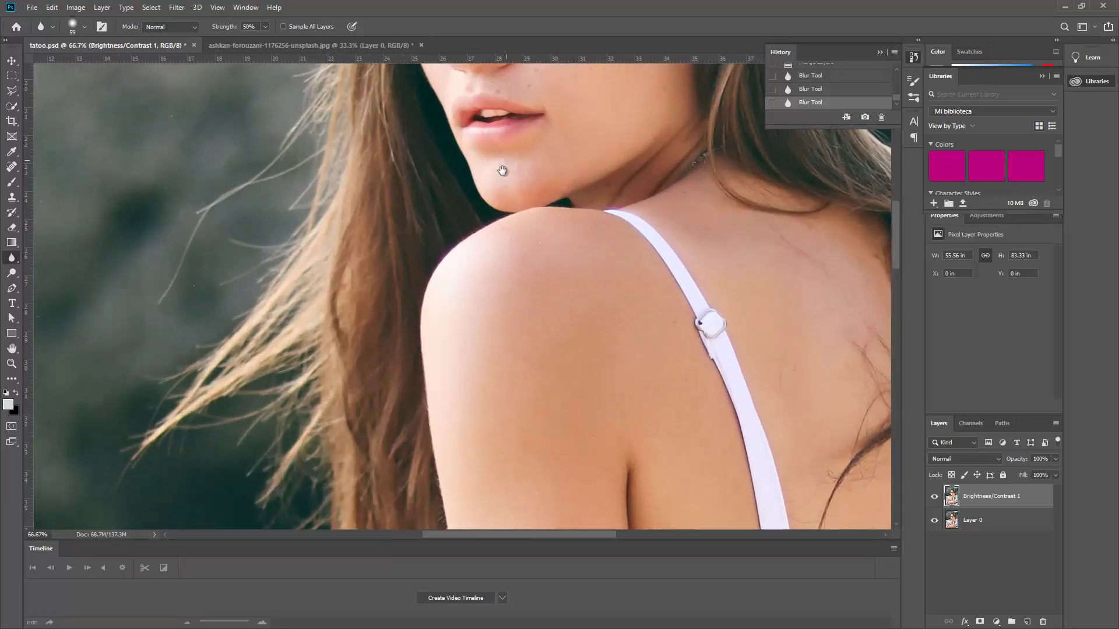
{"action": "left_click_drag", "start_coordinate": [501, 170], "coordinate": [475, 343]}
{"action": "scroll", "coordinate": [475, 347], "scroll_direction": "up", "scroll_amount": 1}
{"action": "scroll", "coordinate": [475, 343], "scroll_direction": "up", "scroll_amount": 2}
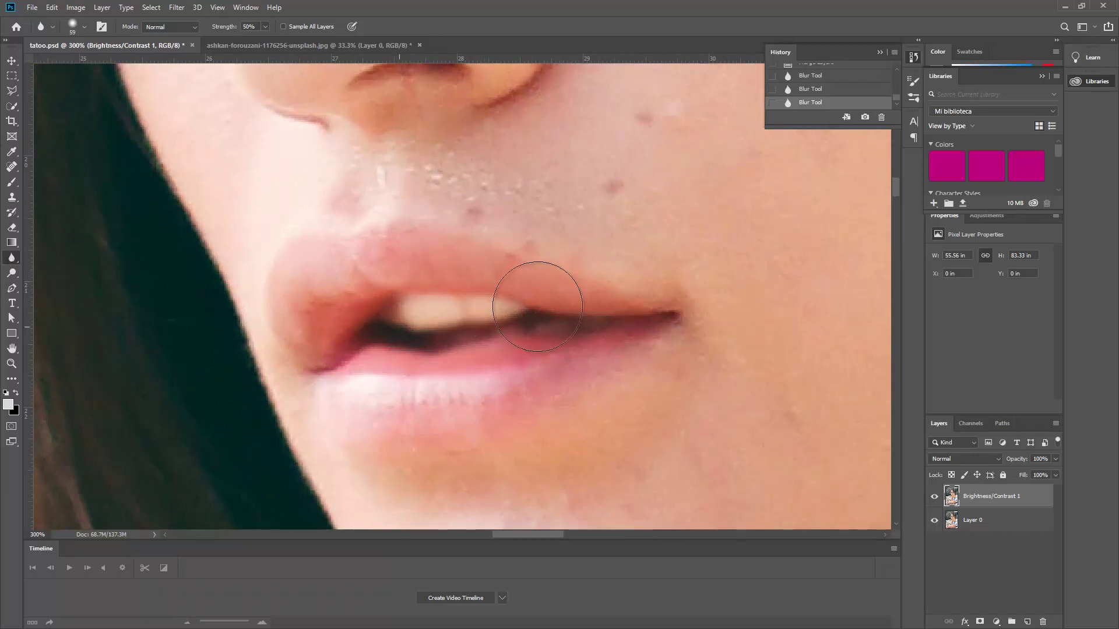
{"action": "key", "text": "ctrl+1"}
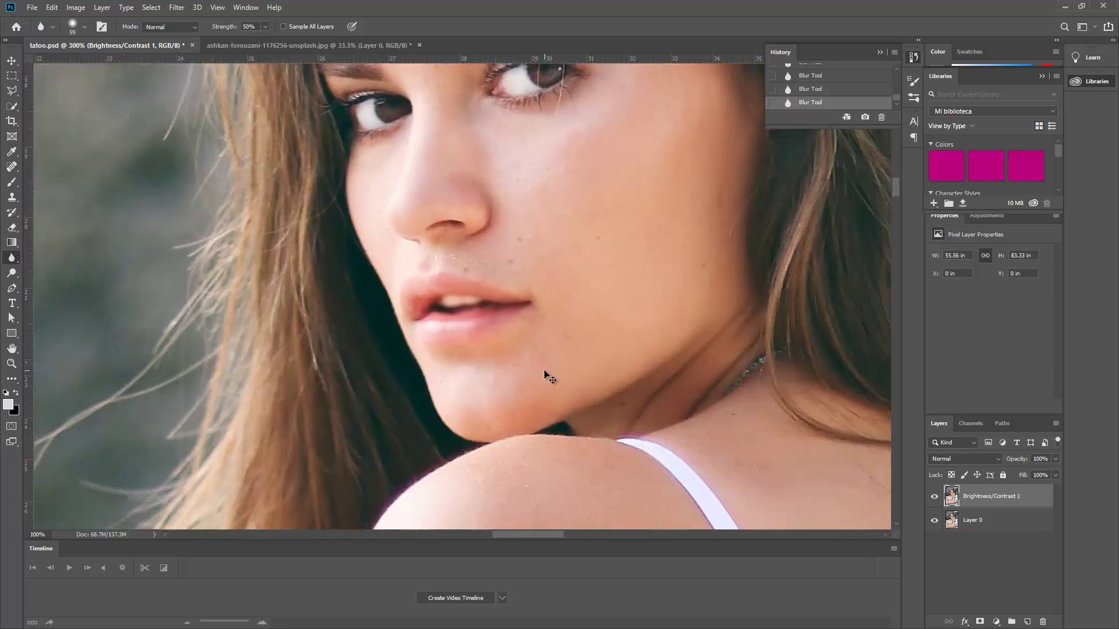
{"action": "key", "text": "ctrl+minus"}
{"action": "key", "text": "ctrl+minus"}
{"action": "key", "text": "ctrl+z"}
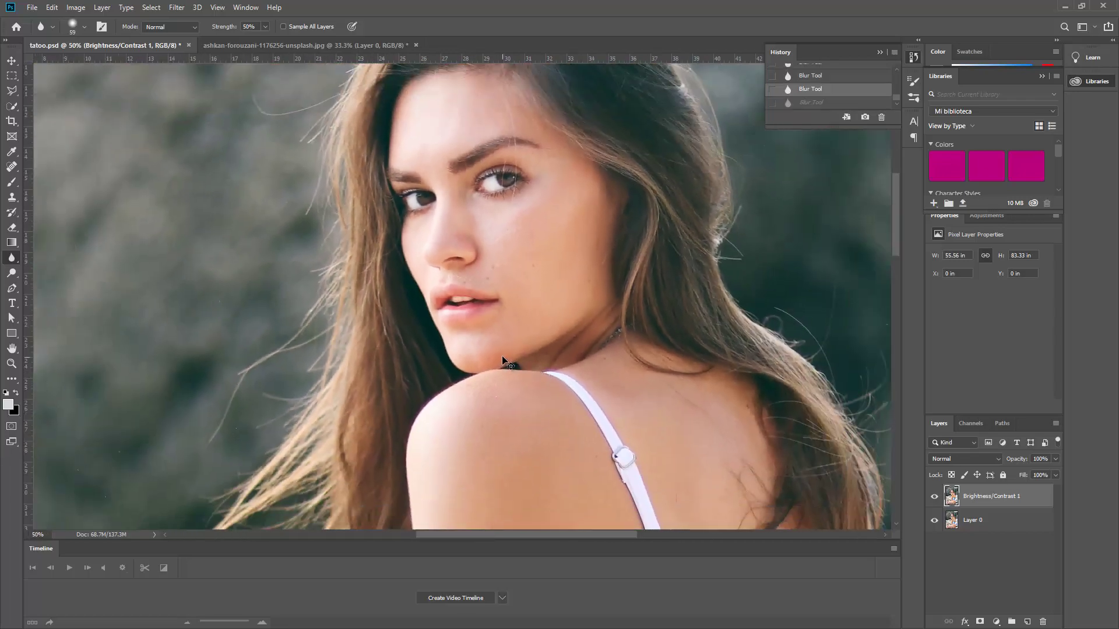
Blur the skin edge by the armpit crease and zoom out to check it
{"action": "scroll", "coordinate": [564, 370], "scroll_direction": "down", "scroll_amount": 2}
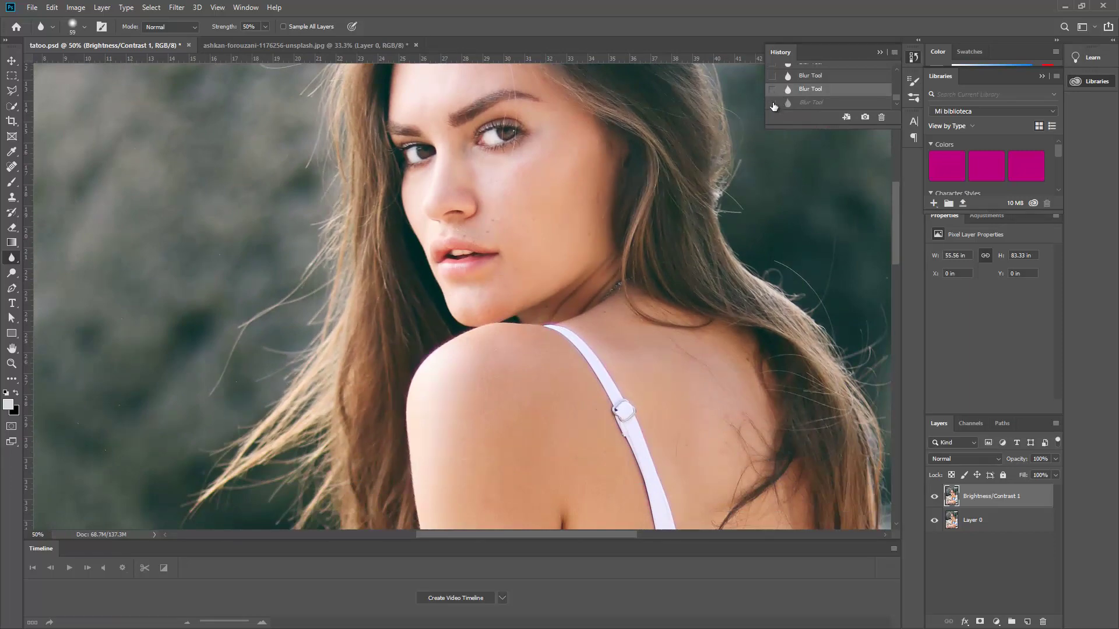
{"action": "scroll", "coordinate": [525, 373], "scroll_direction": "down", "scroll_amount": 1}
{"action": "scroll", "coordinate": [526, 371], "scroll_direction": "down", "scroll_amount": 5}
{"action": "scroll", "coordinate": [546, 352], "scroll_direction": "down", "scroll_amount": 8}
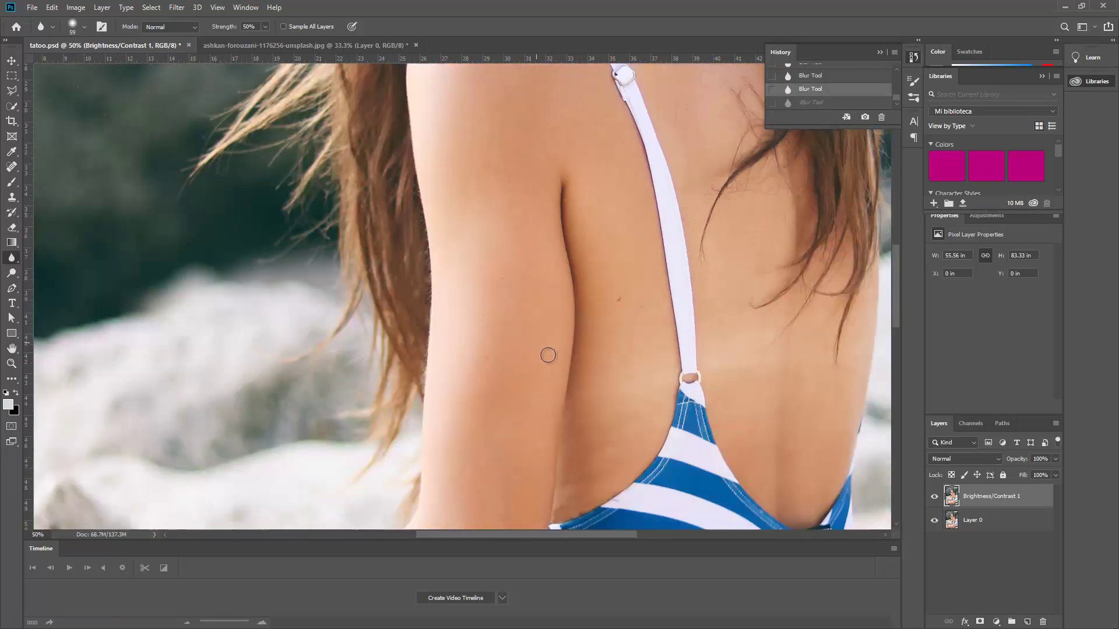
{"action": "scroll", "coordinate": [557, 359], "scroll_direction": "down", "scroll_amount": 7}
{"action": "left_click_drag", "start_coordinate": [557, 358], "coordinate": [525, 324]}
{"action": "scroll", "coordinate": [527, 274], "scroll_direction": "up", "scroll_amount": 1}
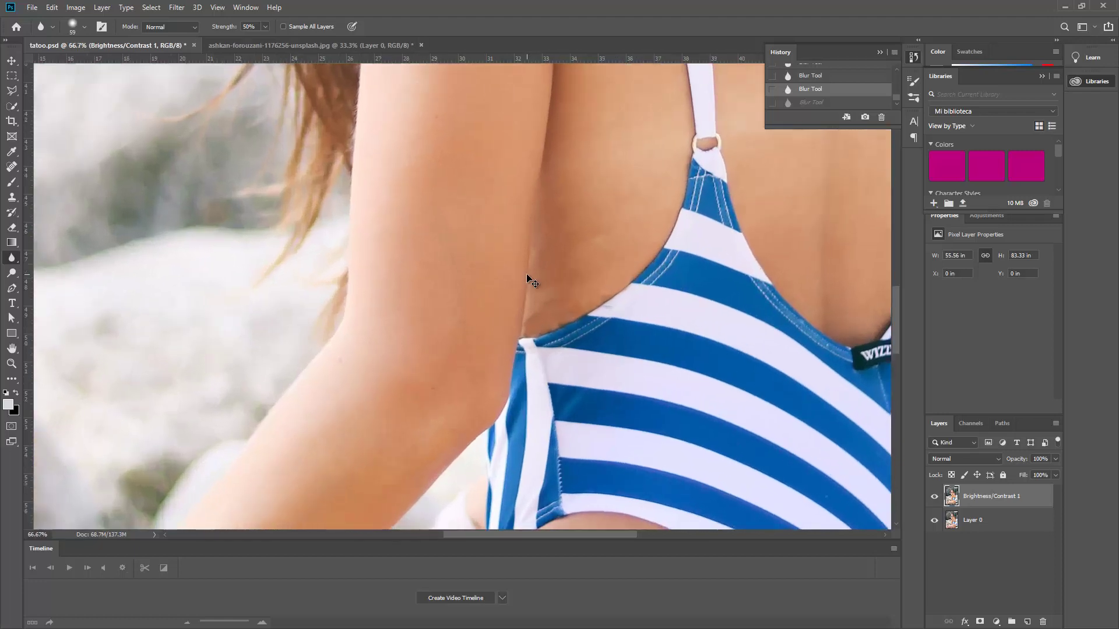
{"action": "scroll", "coordinate": [526, 274], "scroll_direction": "up", "scroll_amount": 1}
{"action": "scroll", "coordinate": [477, 255], "scroll_direction": "up", "scroll_amount": 1}
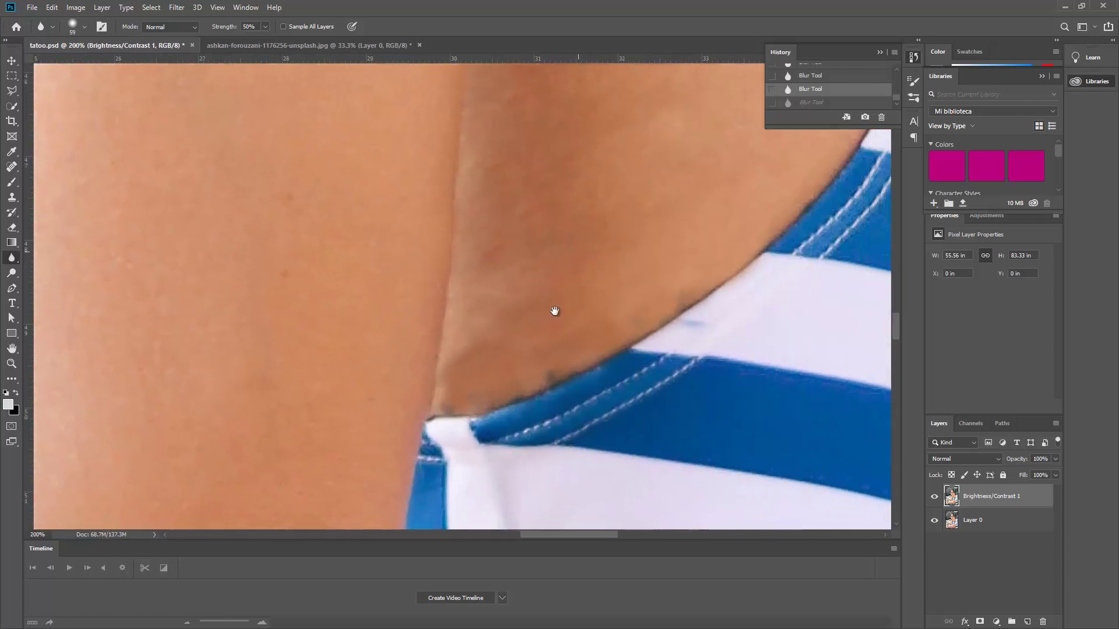
{"action": "left_click_drag", "start_coordinate": [491, 381], "coordinate": [609, 312]}
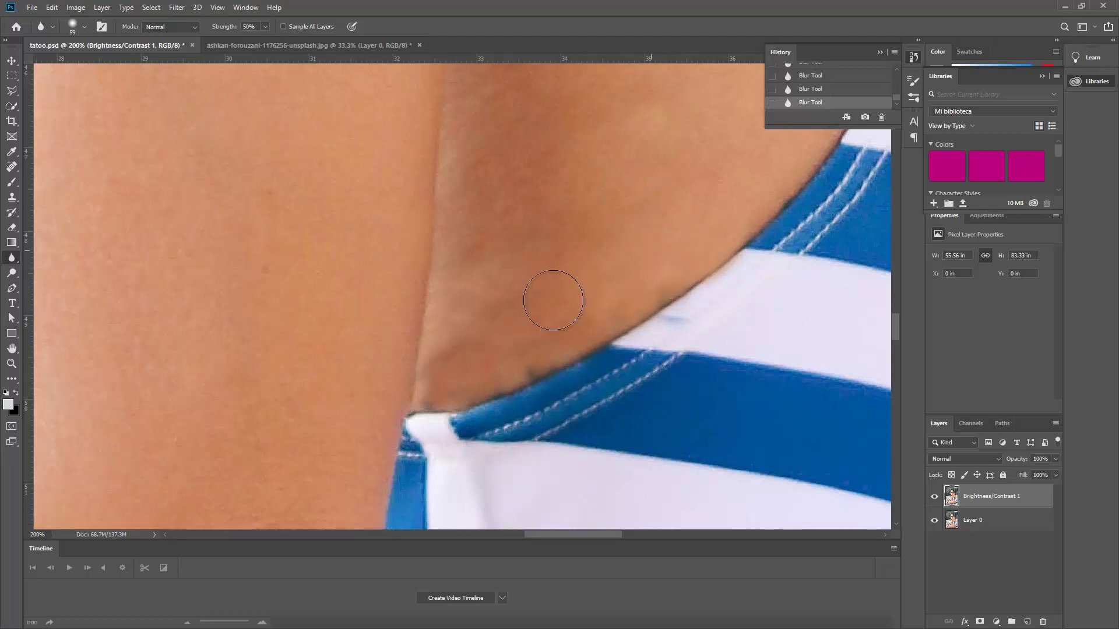
{"action": "scroll", "coordinate": [504, 280], "scroll_direction": "up", "scroll_amount": 2}
{"action": "scroll", "coordinate": [524, 262], "scroll_direction": "right", "scroll_amount": 2}
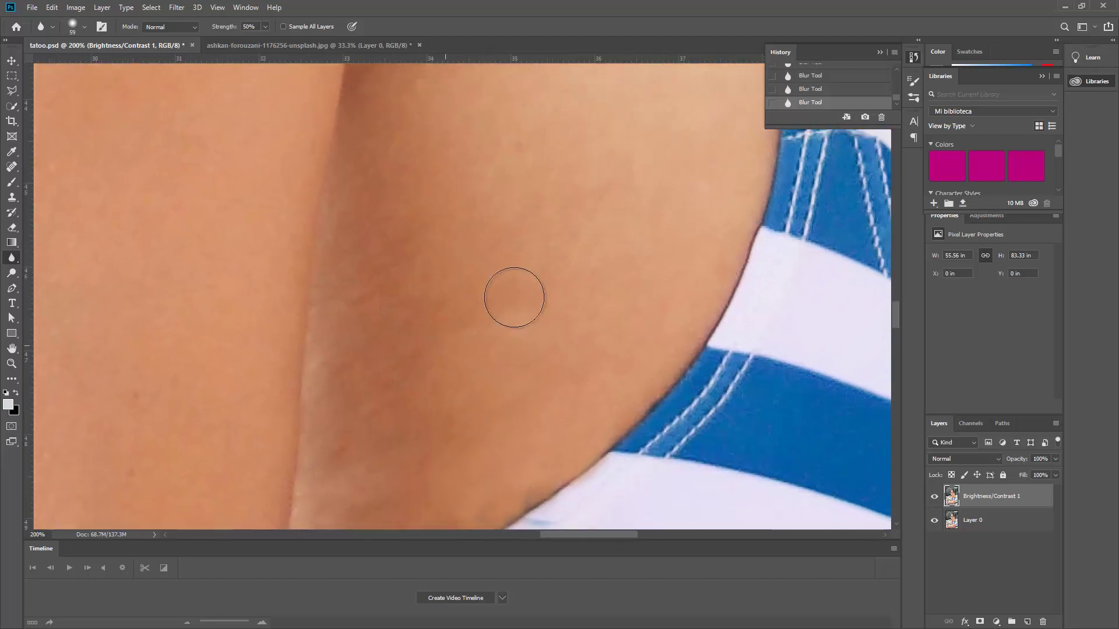
{"action": "key", "text": "ctrl+minus"}
{"action": "key", "text": "ctrl+minus"}
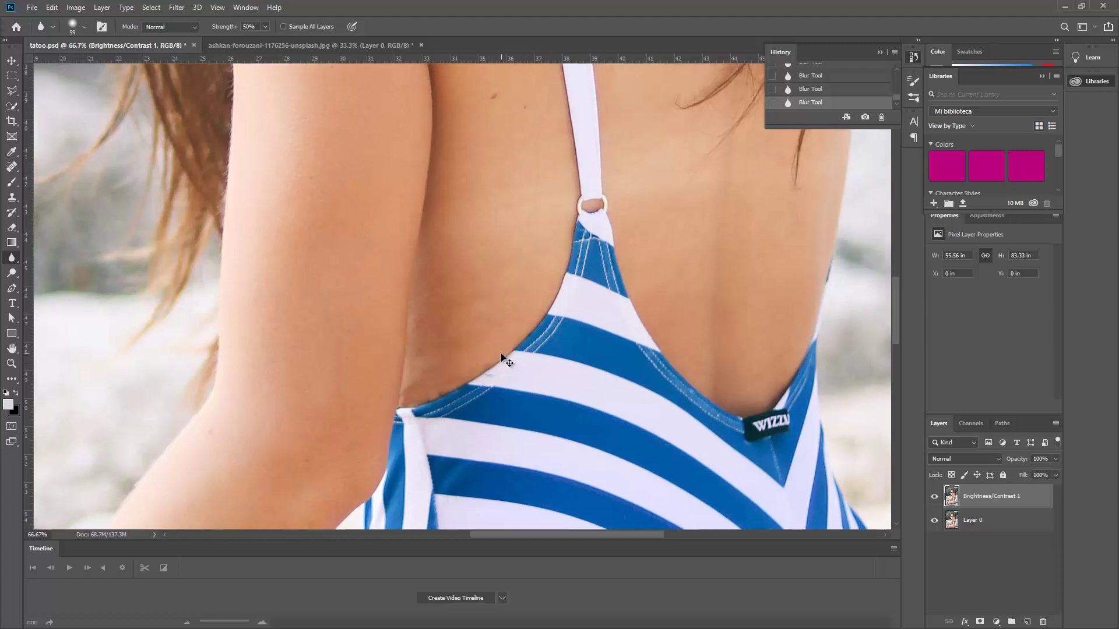
{"action": "scroll", "coordinate": [504, 354], "scroll_direction": "up", "scroll_amount": 2}
{"action": "scroll", "coordinate": [504, 351], "scroll_direction": "down", "scroll_amount": 3}
{"action": "scroll", "coordinate": [540, 368], "scroll_direction": "down", "scroll_amount": 3}
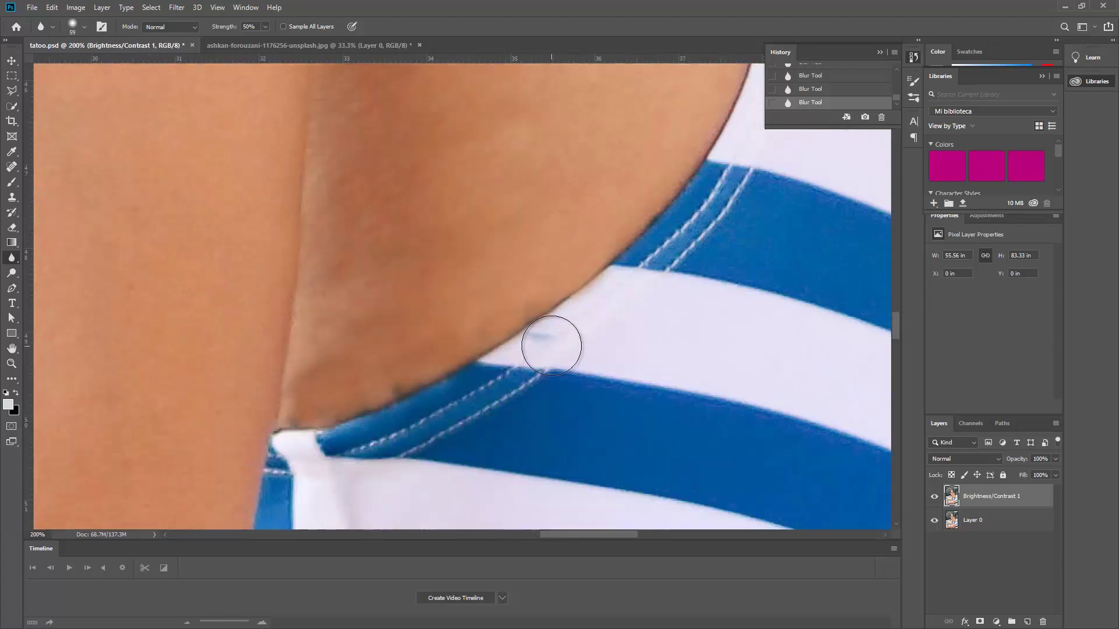
{"action": "scroll", "coordinate": [552, 337], "scroll_direction": "down", "scroll_amount": 2}
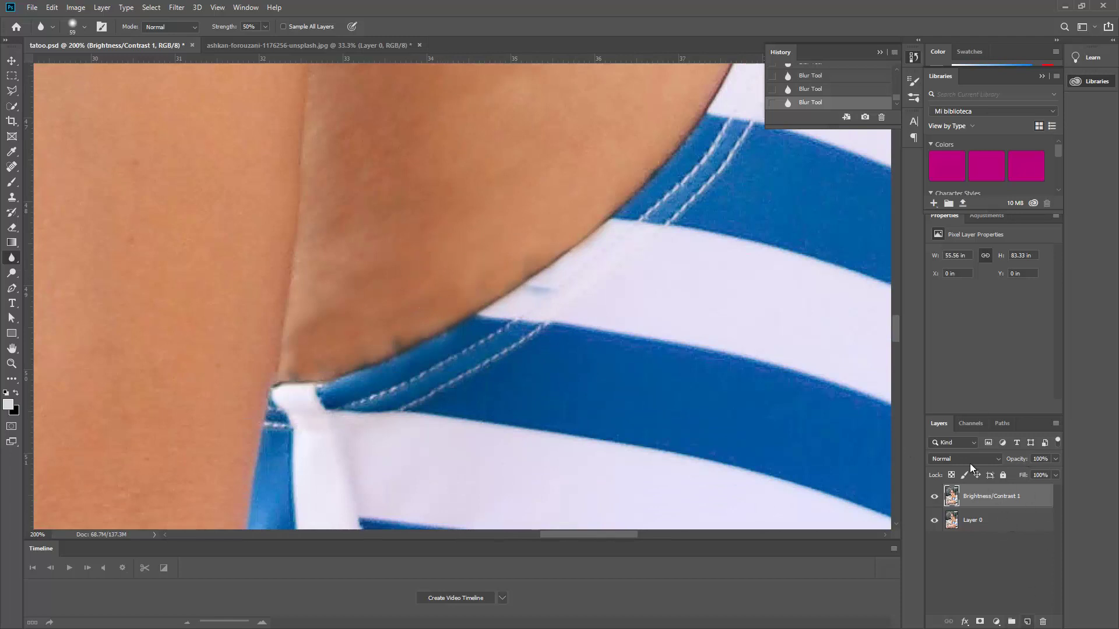
Clone Stamp clean white fabric over the blue speck on the white stripe
{"action": "left_click", "coordinate": [12, 198]}
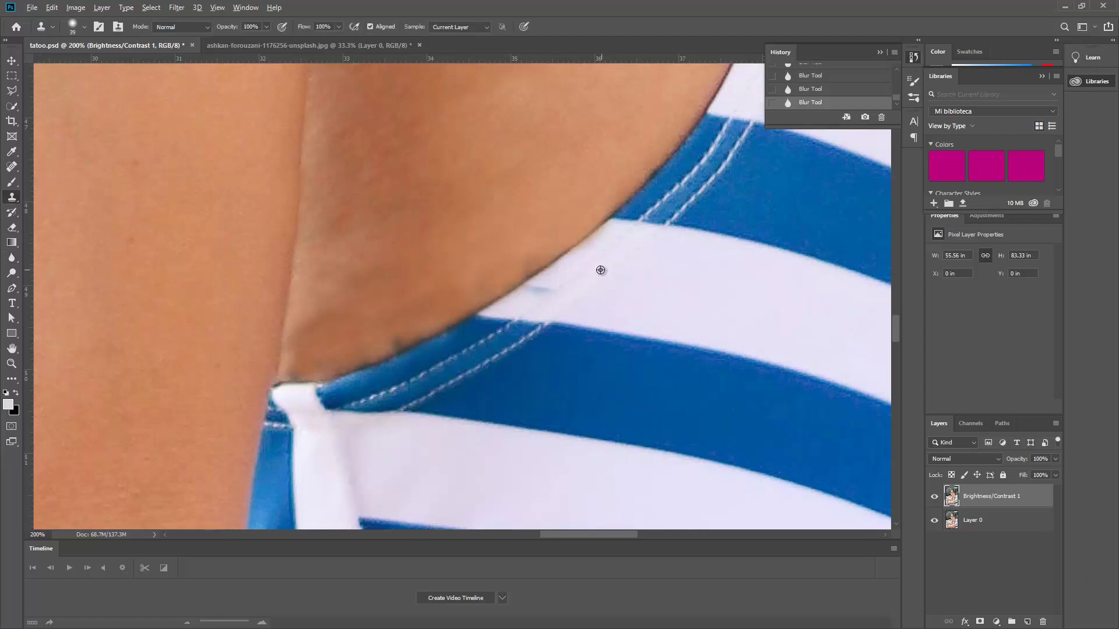
{"action": "left_click", "coordinate": [580, 274], "text": "alt"}
{"action": "left_click", "coordinate": [539, 291]}
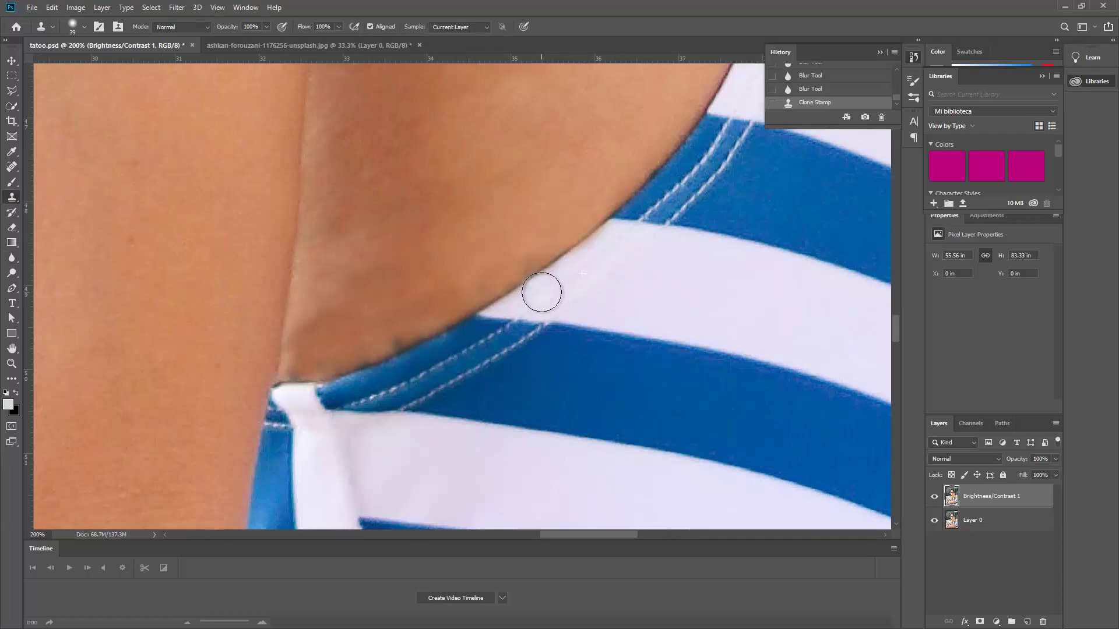
{"action": "scroll", "coordinate": [642, 251], "scroll_direction": "down", "scroll_amount": 2}
{"action": "scroll", "coordinate": [642, 250], "scroll_direction": "down", "scroll_amount": 2}
{"action": "scroll", "coordinate": [642, 250], "scroll_direction": "down", "scroll_amount": 2}
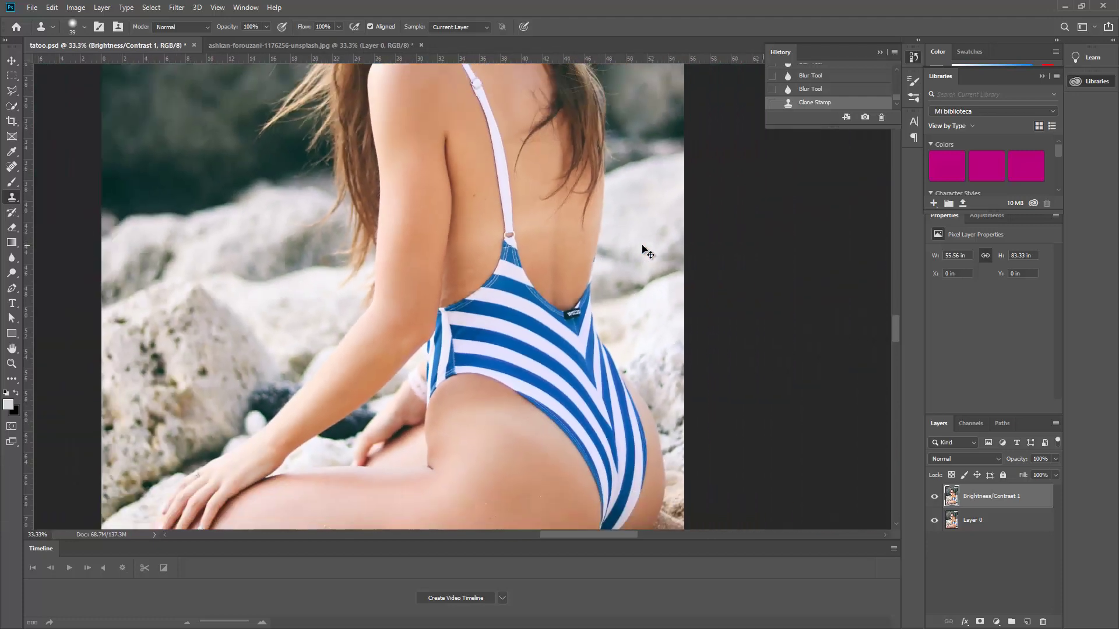
{"action": "scroll", "coordinate": [642, 245], "scroll_direction": "up", "scroll_amount": 3}
{"action": "scroll", "coordinate": [649, 233], "scroll_direction": "up", "scroll_amount": 1}
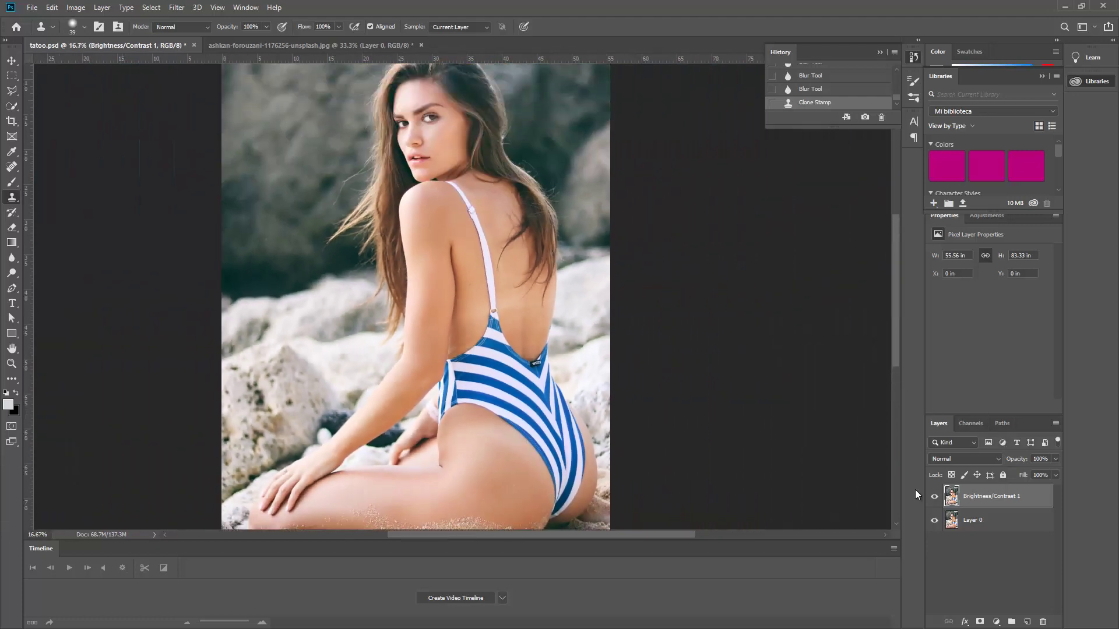
{"action": "left_click", "coordinate": [934, 500]}
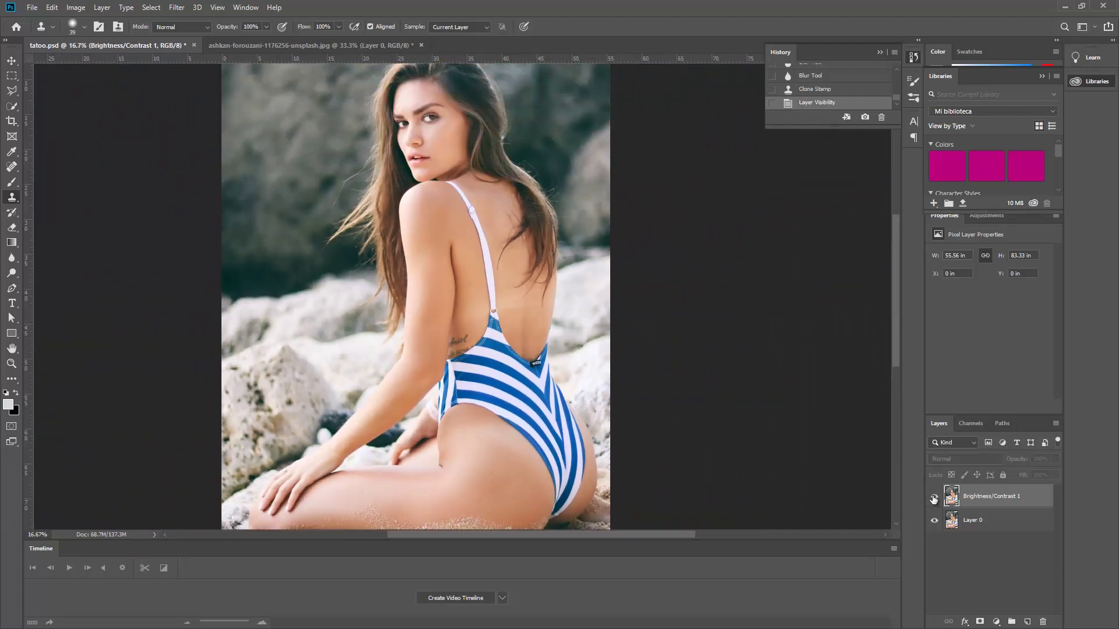
{"action": "left_click", "coordinate": [934, 499]}
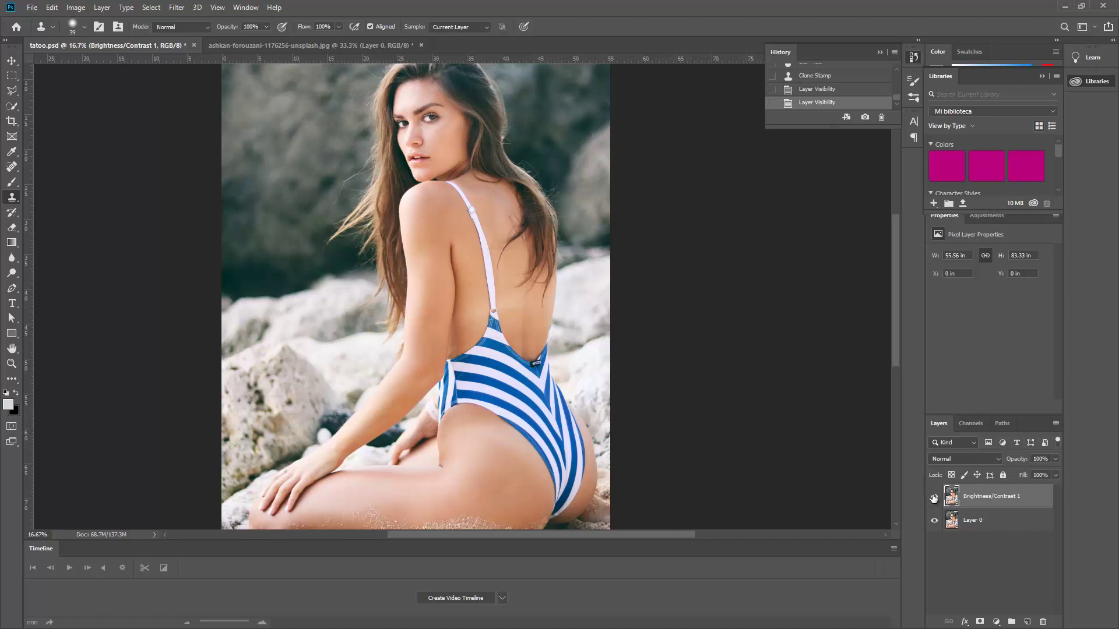